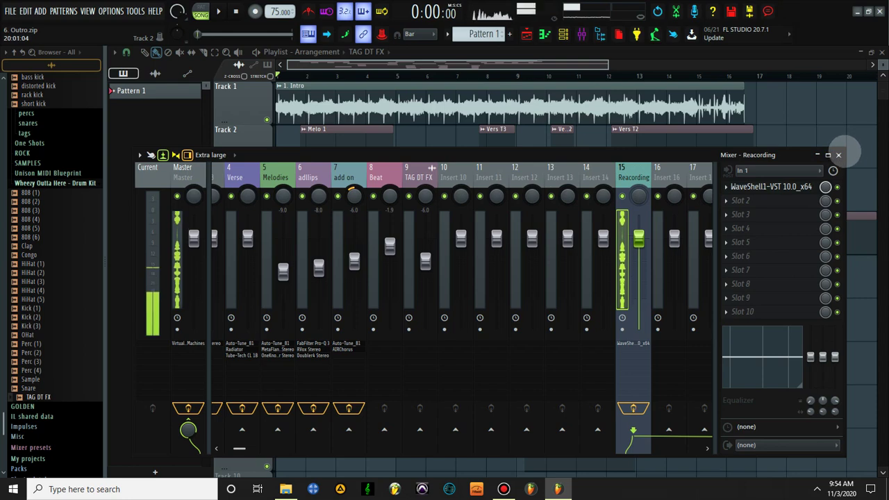
# Step: Close the mixer and play the full arrangement from the beginning
pyautogui.click(839, 155)
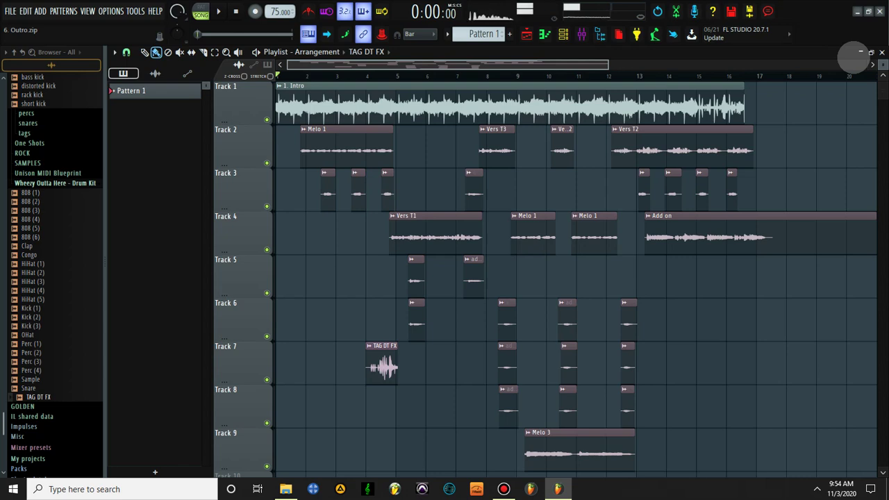
pyautogui.press('space')
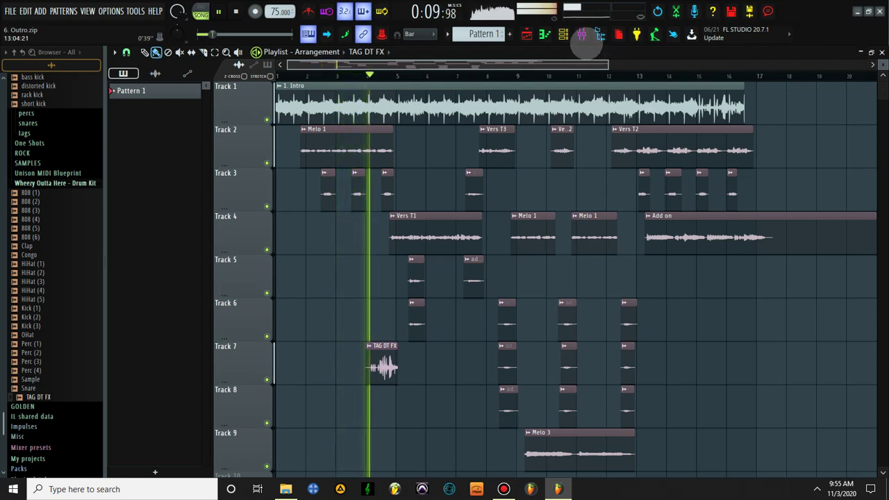
# Step: Open the mixer and show the Verse track's Auto-Tune_81, Radiator and Tube-Tech CL 1B effects
pyautogui.click(581, 34)
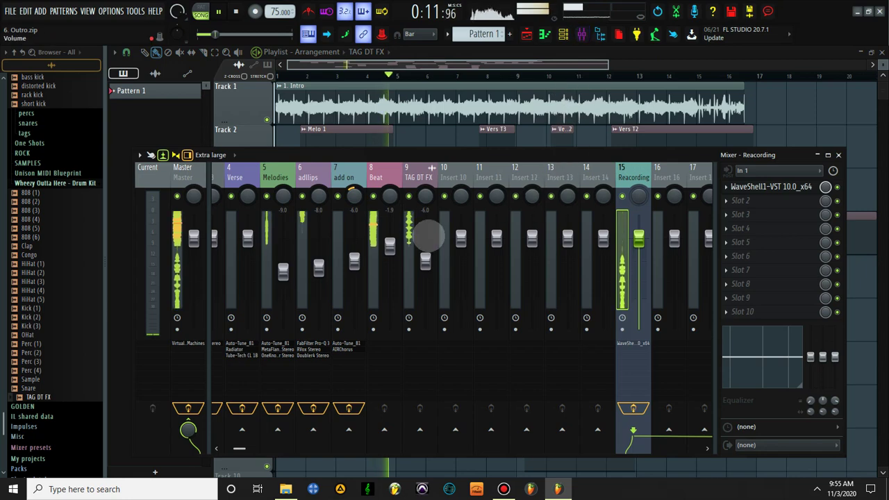
pyautogui.moveTo(238, 448); pyautogui.dragTo(222, 448)
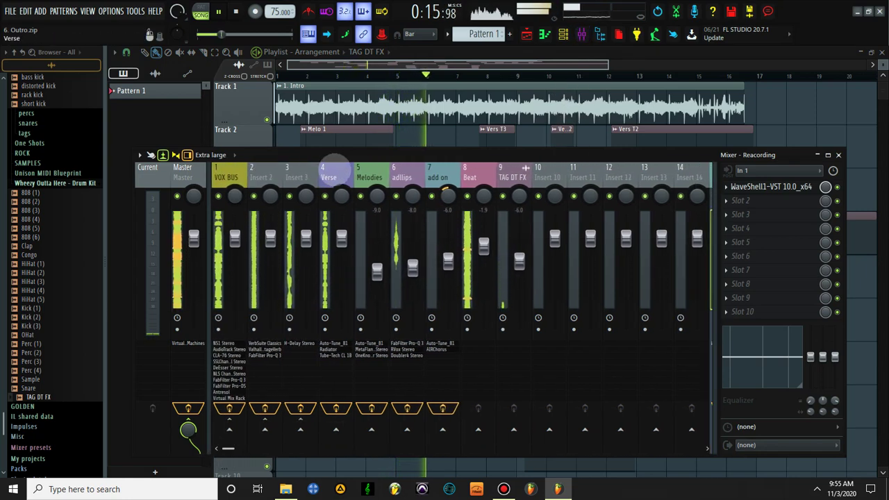
pyautogui.click(330, 172)
pyautogui.click(754, 186)
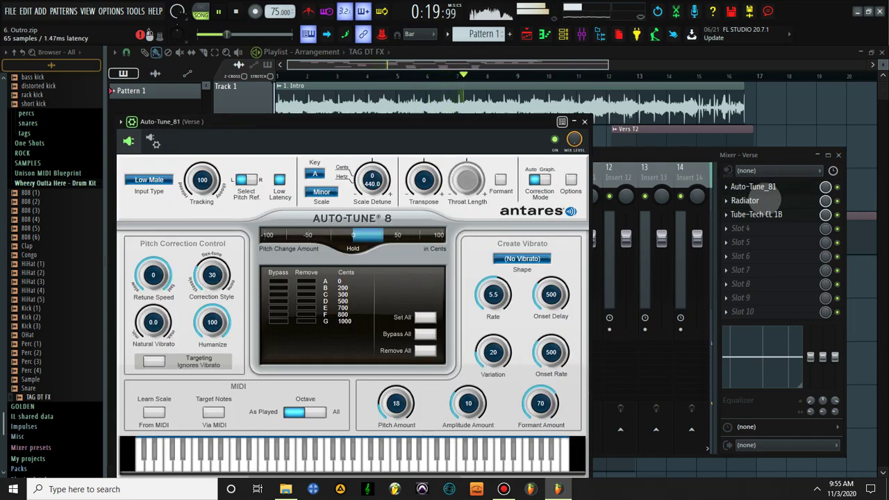
pyautogui.click(765, 201)
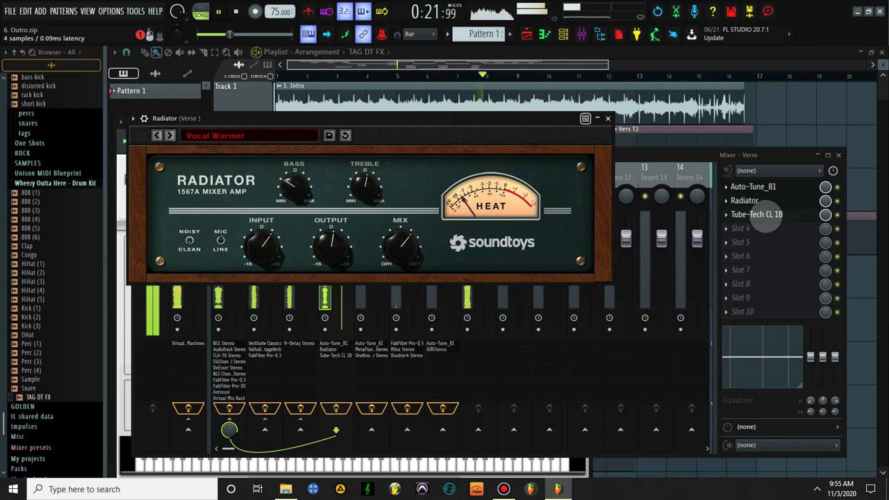
pyautogui.click(760, 215)
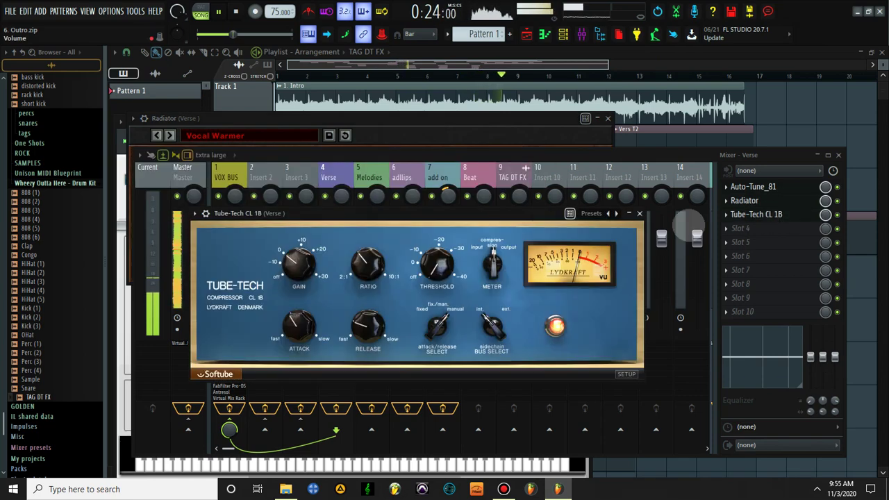
# Step: Close the Verse track's effect windows after viewing its Auto-Tune_81, Radiator and Tube-Tech CL 1B settings again
pyautogui.click(500, 170)
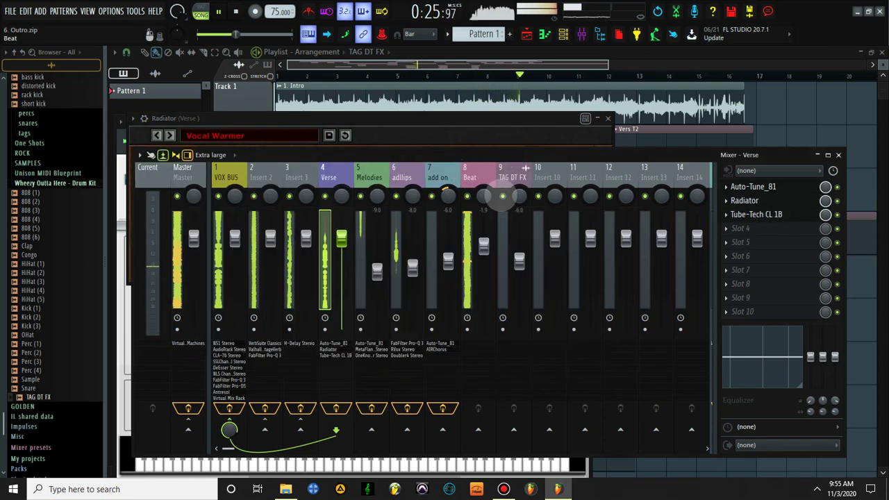
pyautogui.click(564, 125)
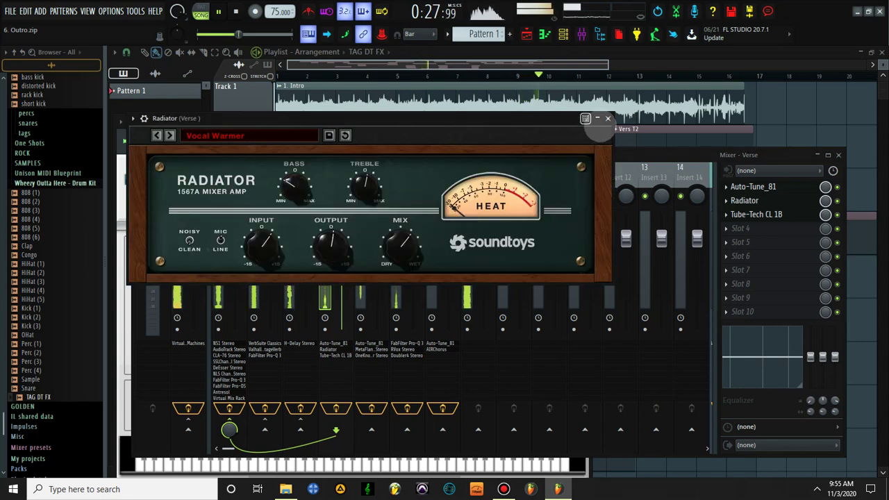
pyautogui.click(607, 118)
pyautogui.click(448, 124)
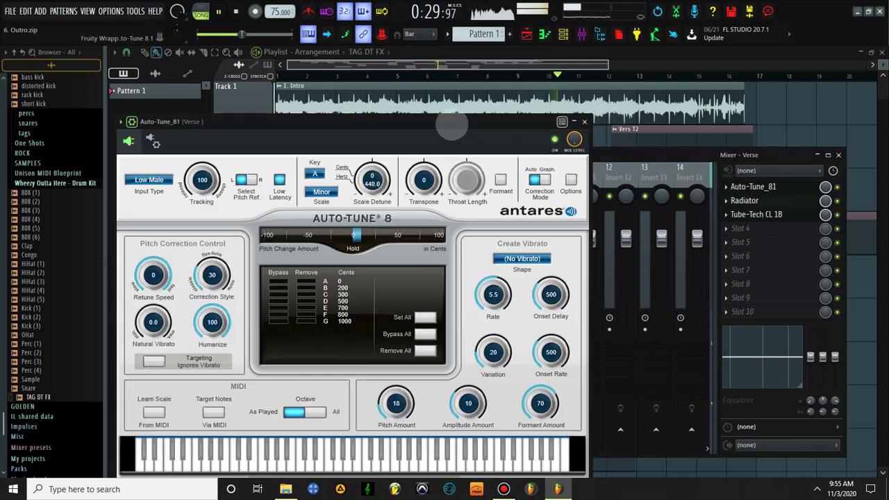
pyautogui.click(584, 122)
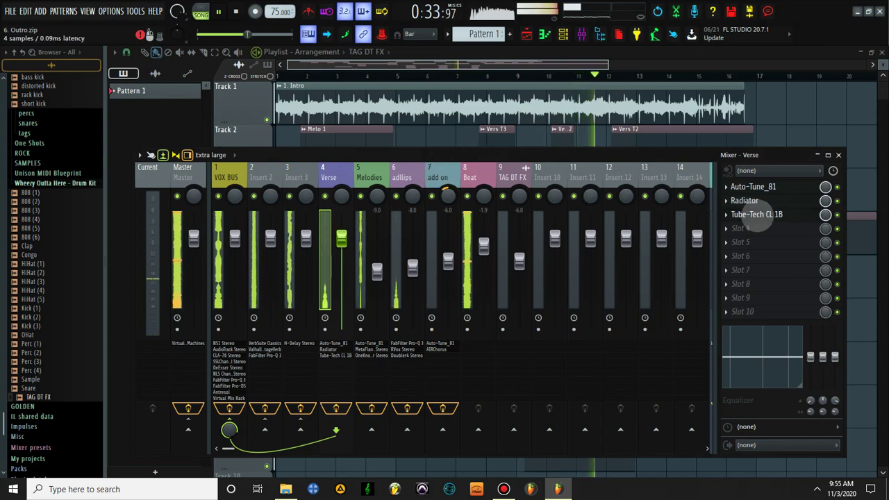
pyautogui.click(756, 214)
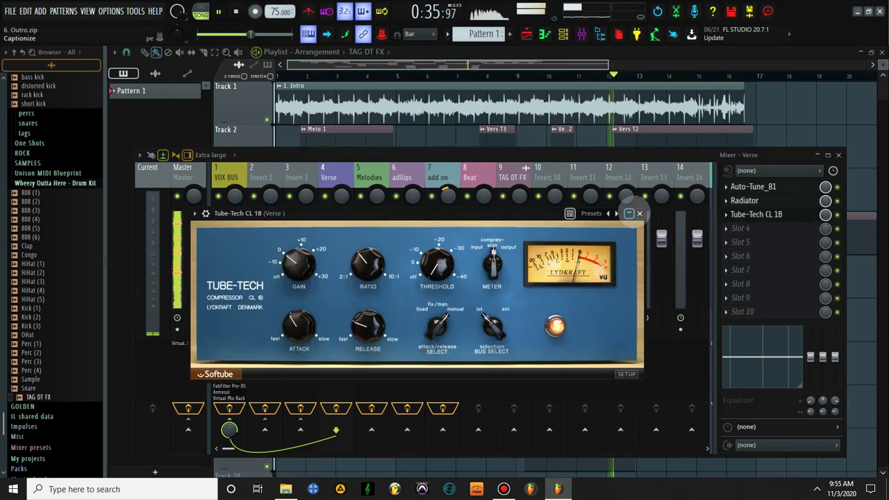
pyautogui.click(639, 213)
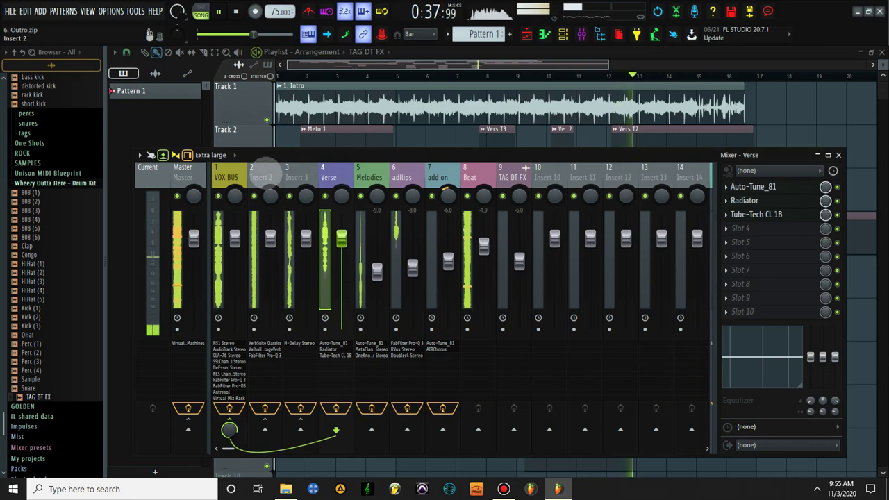
# Step: Inspect the VerbSuite Classics and ValhallaVintageVerb reverb settings on Insert 2, closing each one after viewing it
pyautogui.click(261, 173)
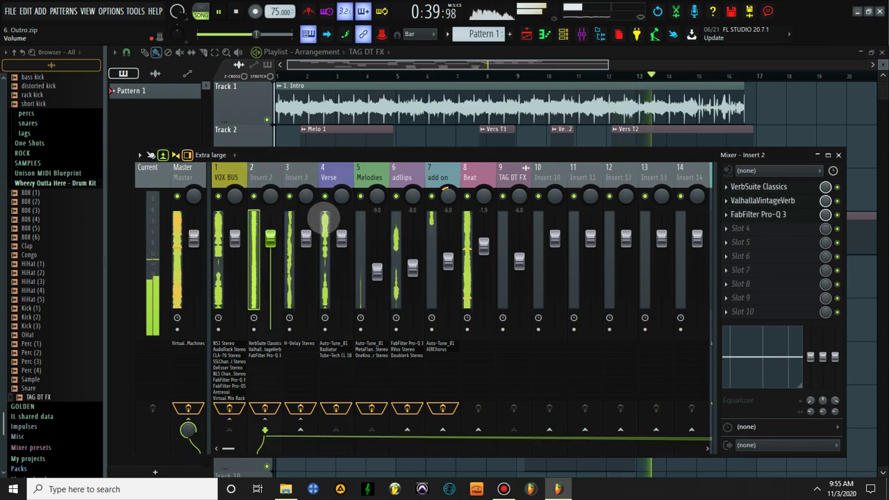
pyautogui.click(764, 185)
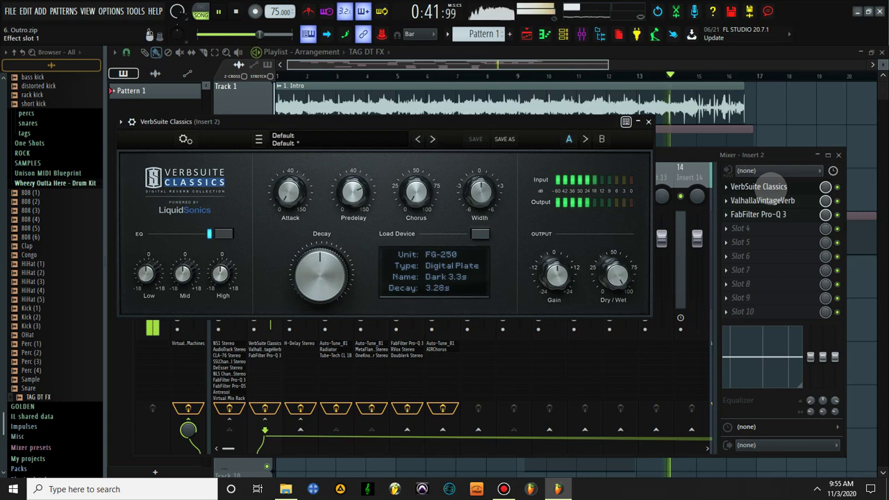
pyautogui.click(764, 186)
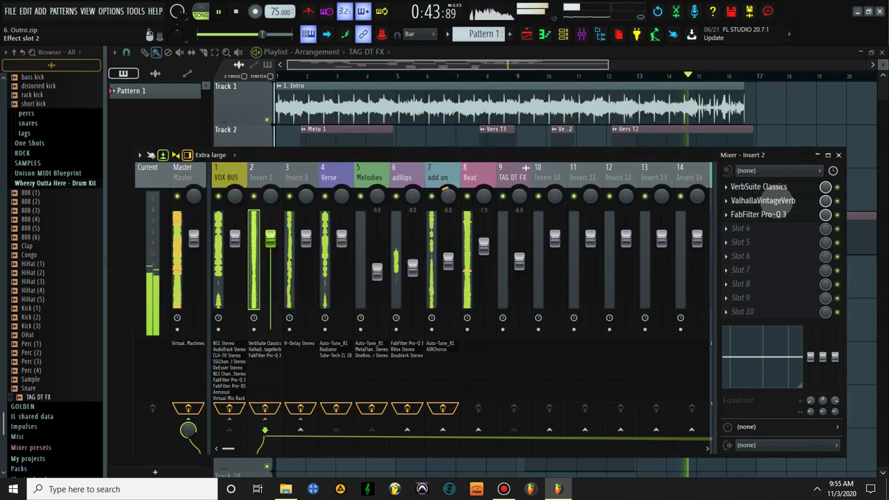
pyautogui.click(762, 200)
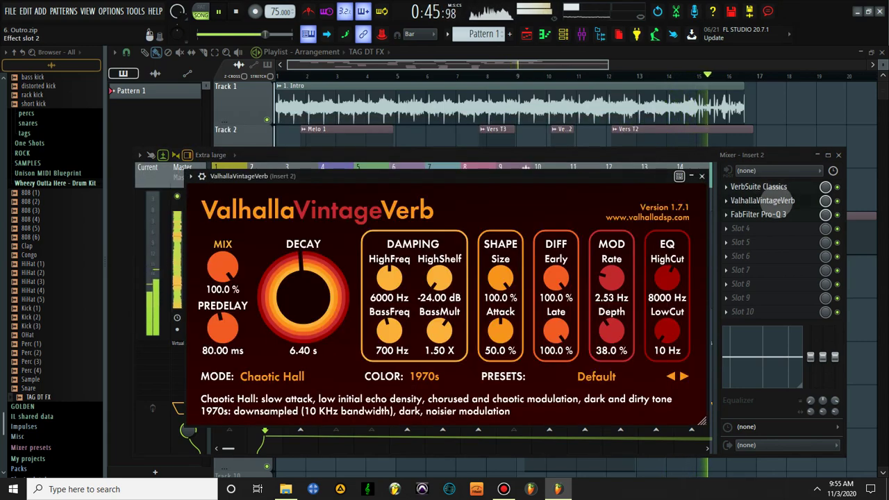
pyautogui.click(777, 201)
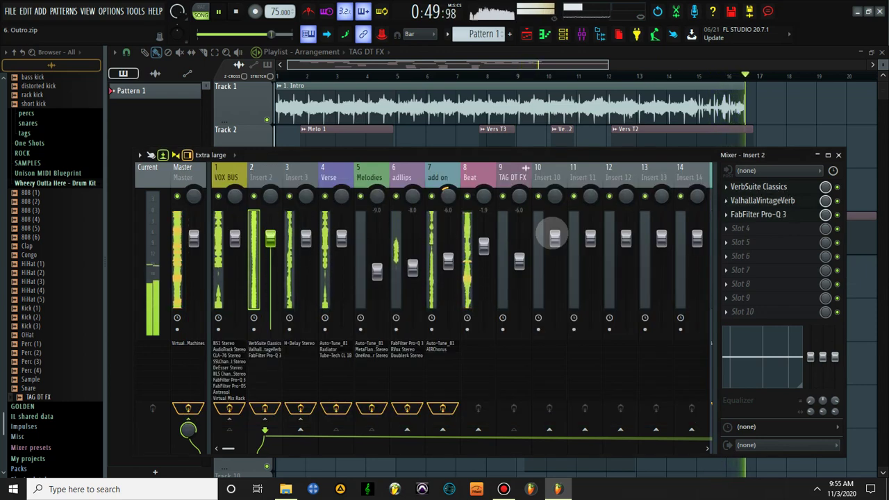
# Step: Stop the song playback and close the mixer to return to the playlist
pyautogui.moveTo(228, 448); pyautogui.dragTo(255, 448)
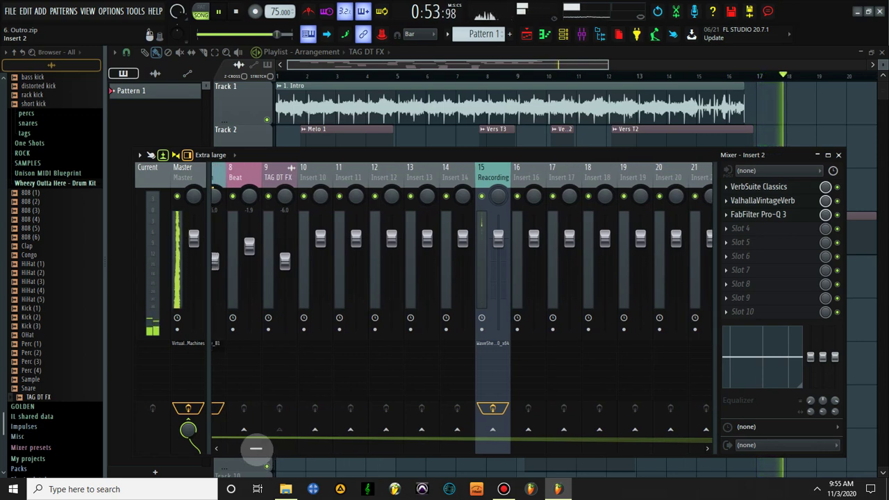
pyautogui.press('space')
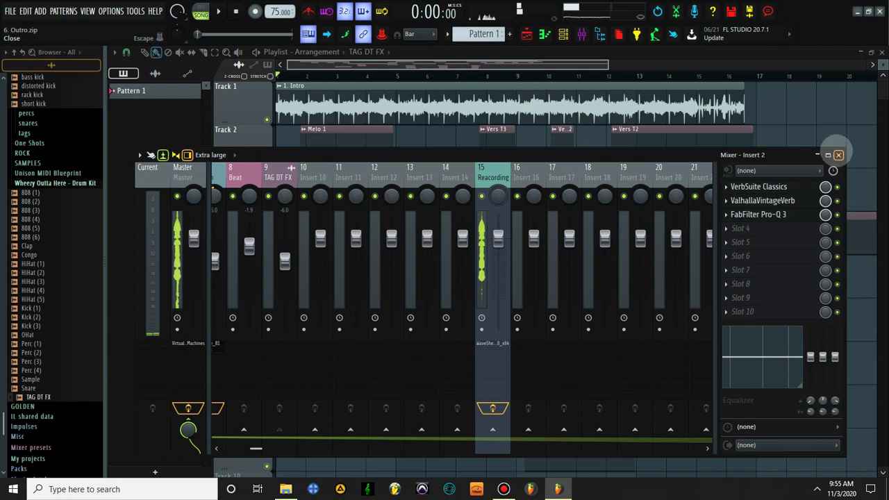
pyautogui.click(838, 155)
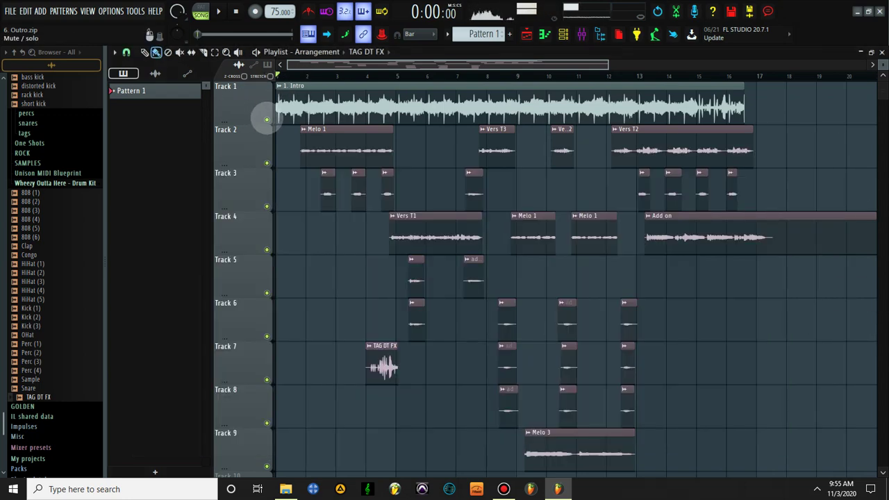
# Step: Mute Track 1 with the Intro beat and switch the playlist to a finer snap grid
pyautogui.click(266, 120)
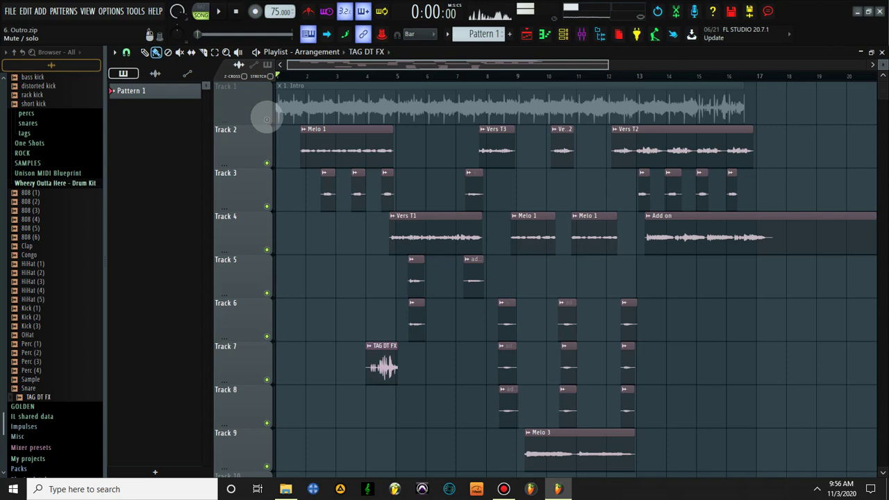
pyautogui.click(127, 53)
pyautogui.click(141, 79)
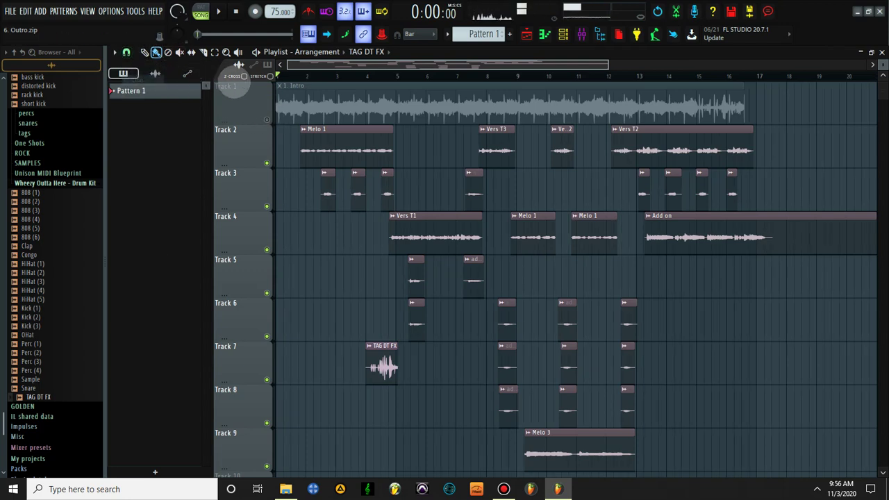
# Step: Play the arrangement from just before the first Melo 1 clip on Track 2
pyautogui.click(298, 74)
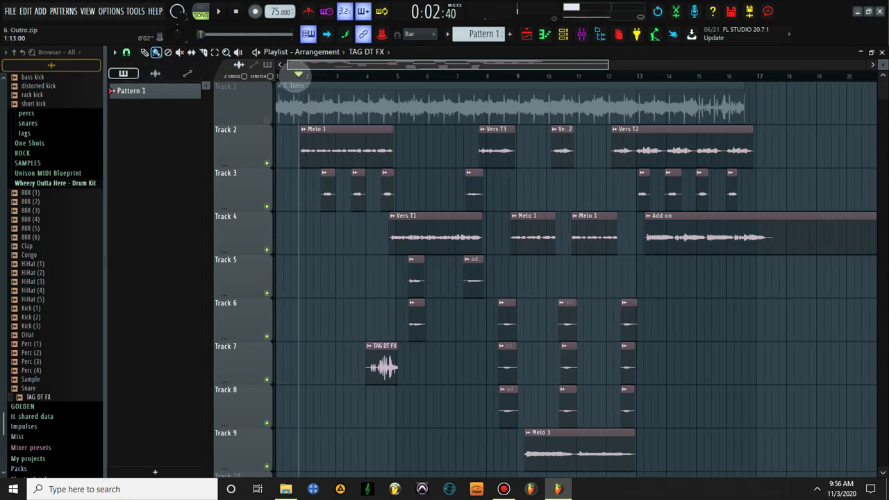
pyautogui.press('space')
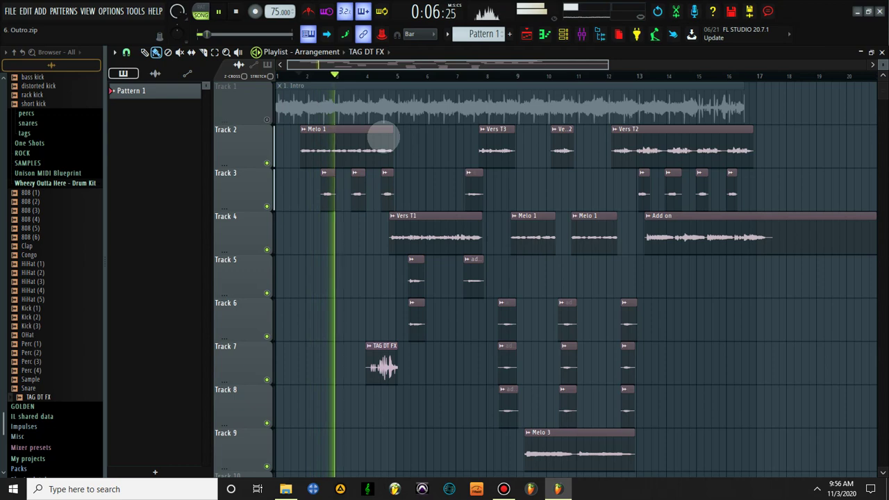
# Step: Open the mixer and inspect the adllips track's FabFilter Pro-Q 3, RVox Stereo and Doubler4 Stereo effects
pyautogui.click(581, 34)
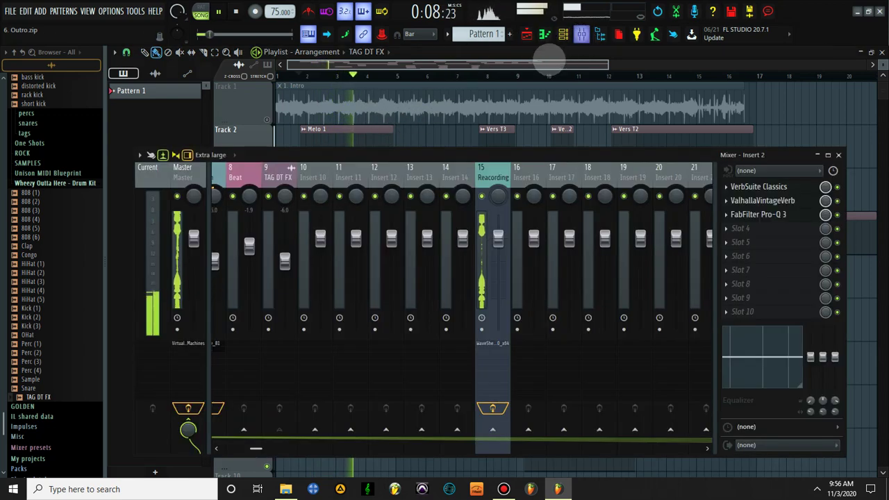
pyautogui.moveTo(256, 448); pyautogui.dragTo(229, 448)
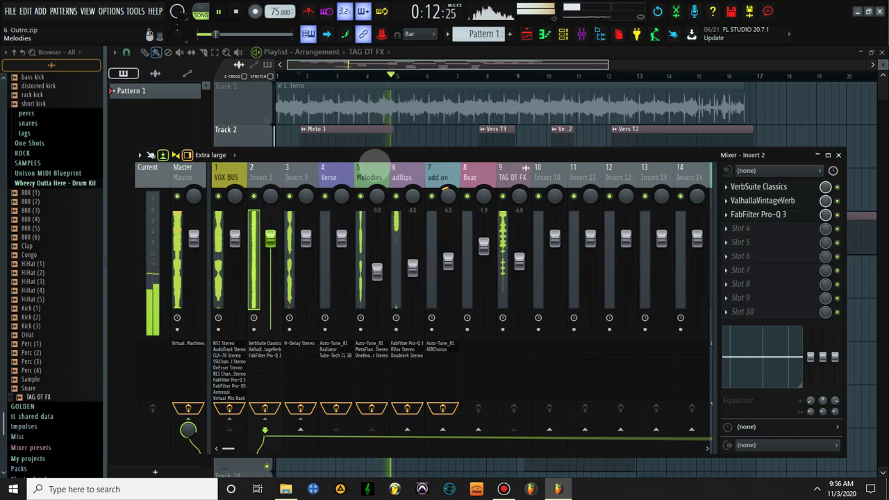
pyautogui.click(399, 173)
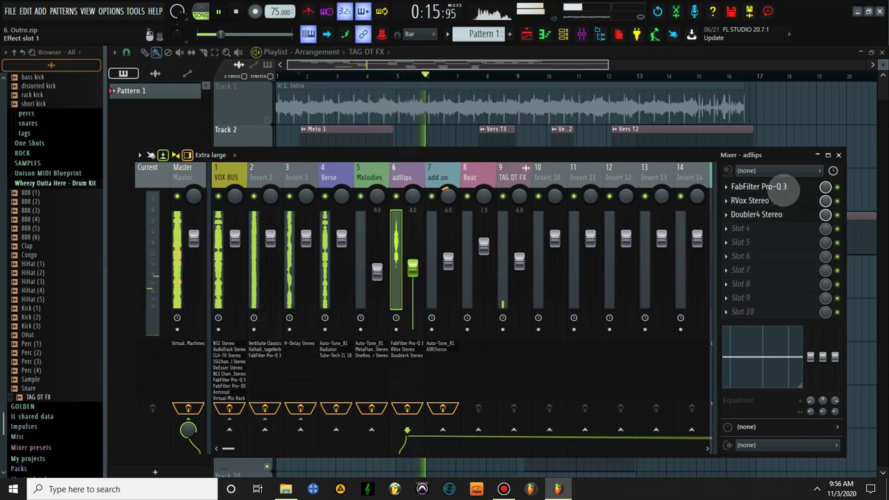
pyautogui.click(779, 187)
pyautogui.click(779, 200)
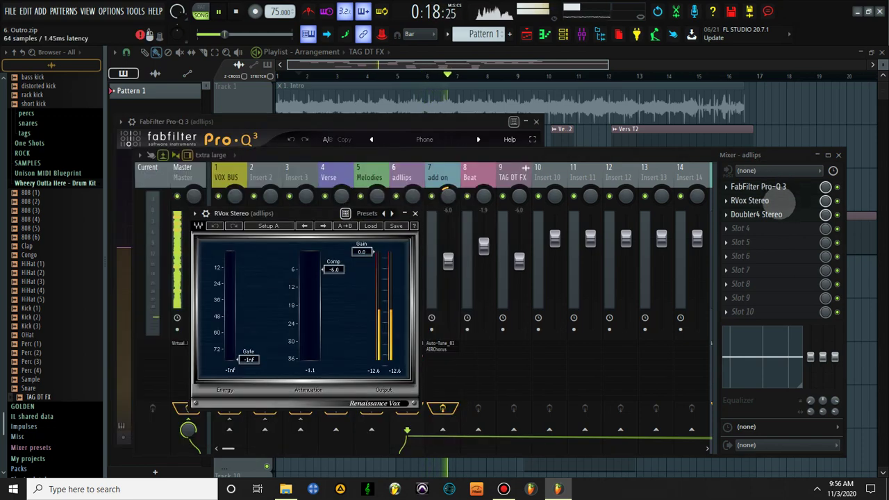
pyautogui.click(771, 215)
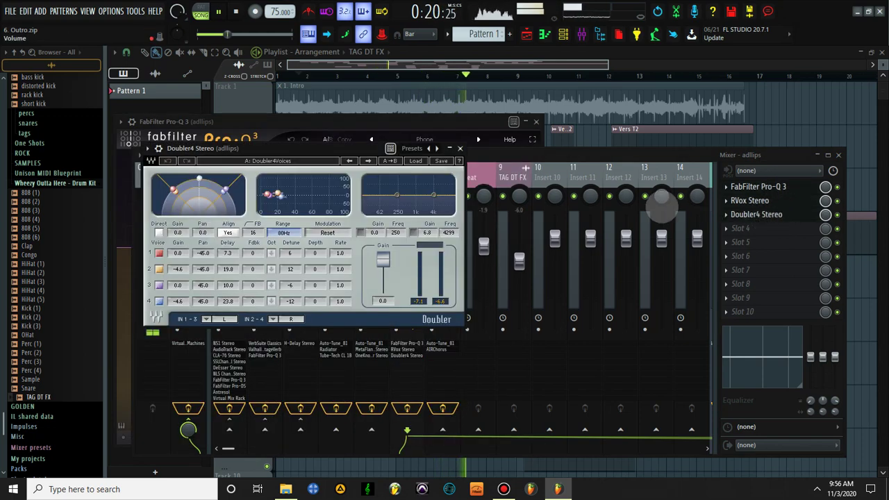
pyautogui.click(459, 148)
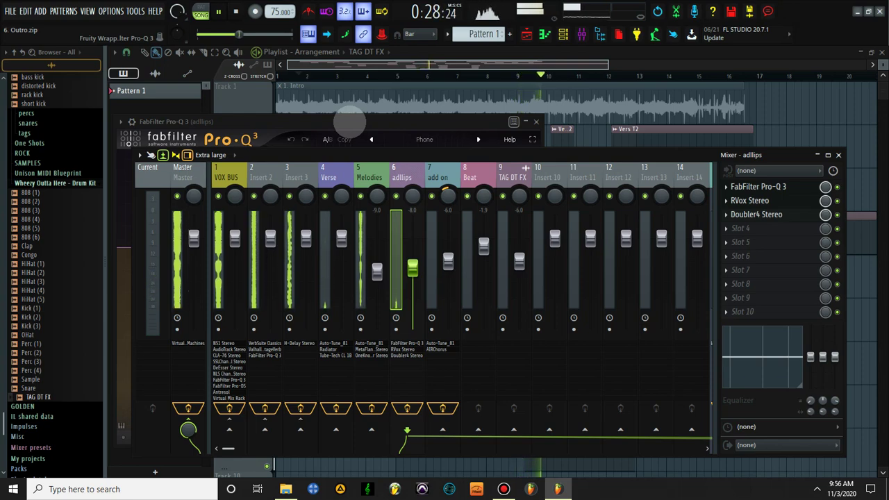
# Step: Inspect the Melodies track's Auto-Tune_81, MetaFlanger Stereo and OneKnob Filter Stereo effects while the song plays
pyautogui.click(363, 170)
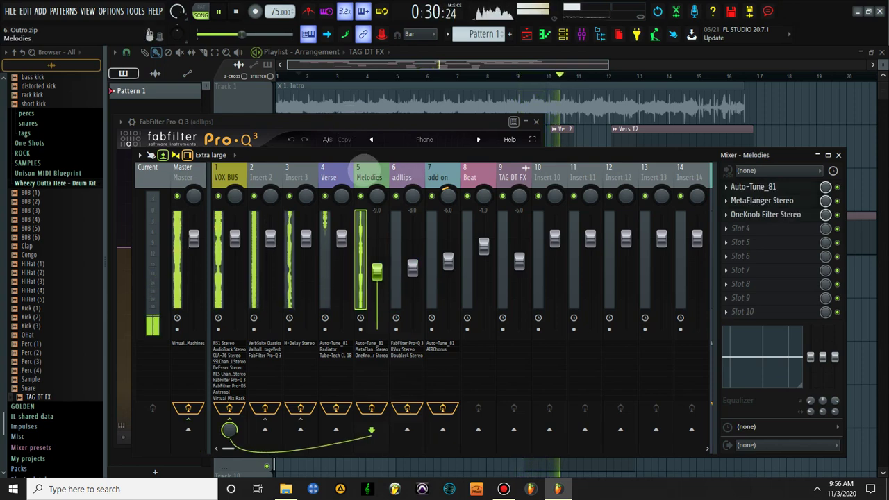
pyautogui.click(790, 186)
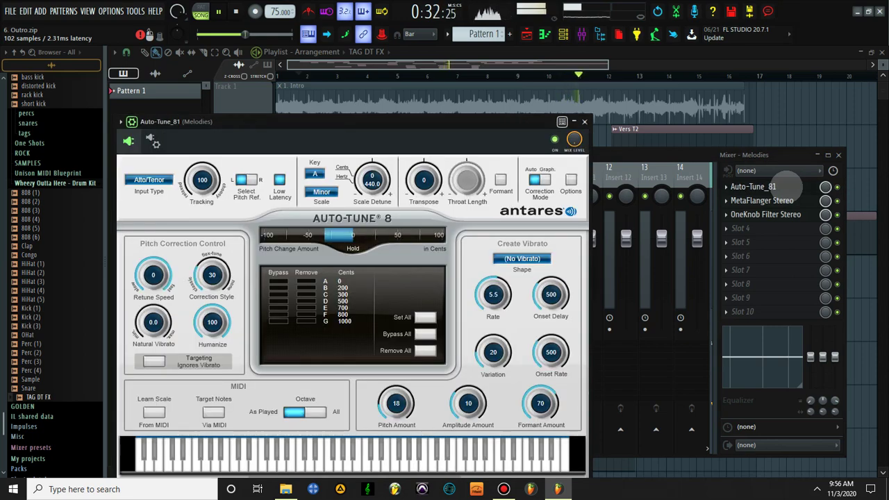
pyautogui.click(791, 186)
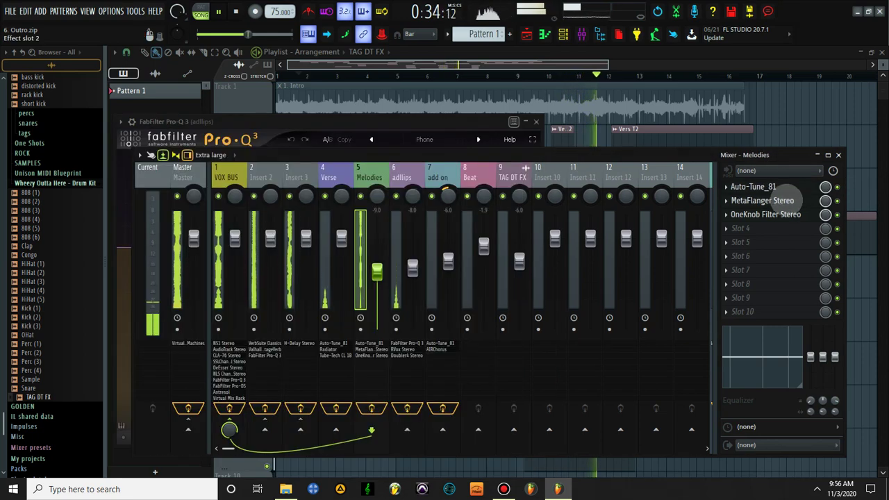
pyautogui.click(781, 200)
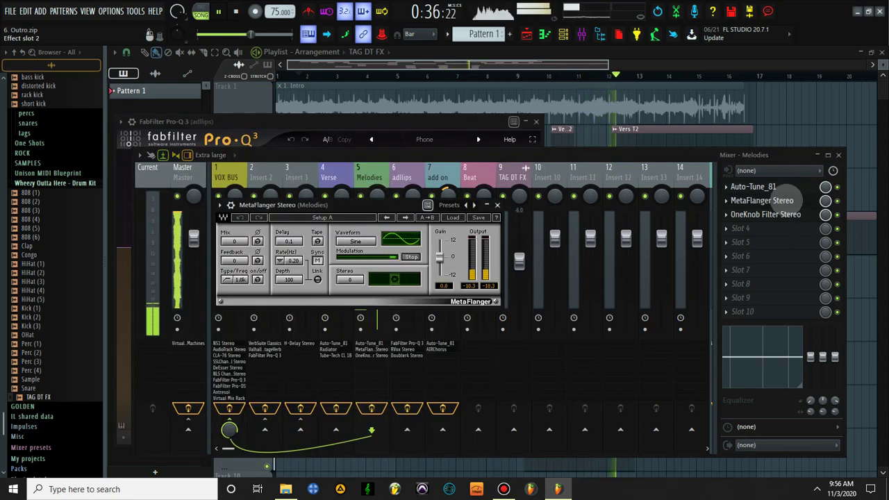
pyautogui.click(781, 200)
pyautogui.click(777, 215)
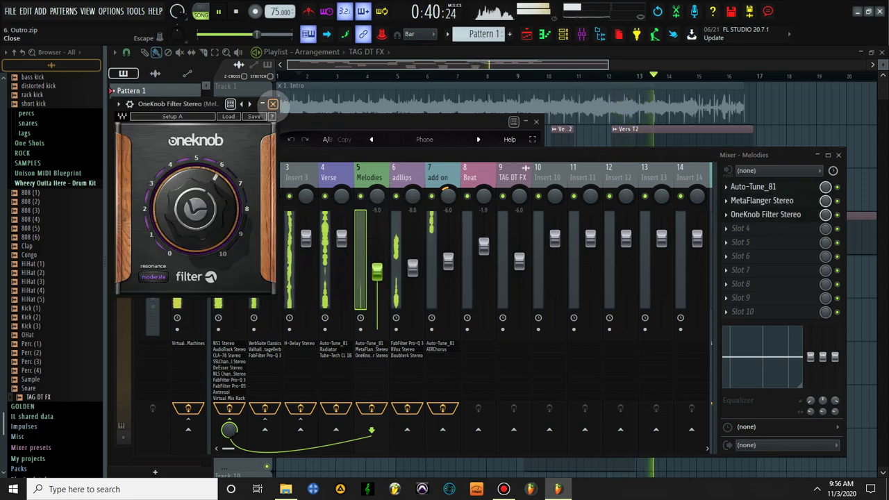
pyautogui.click(272, 104)
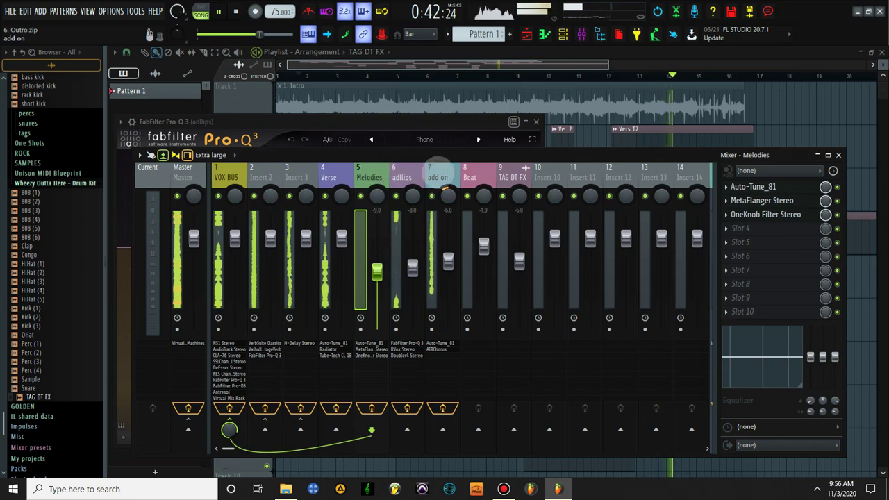
# Step: Inspect the Auto-Tune_81 and AIRChorus effects on the add on mixer track
pyautogui.click(438, 172)
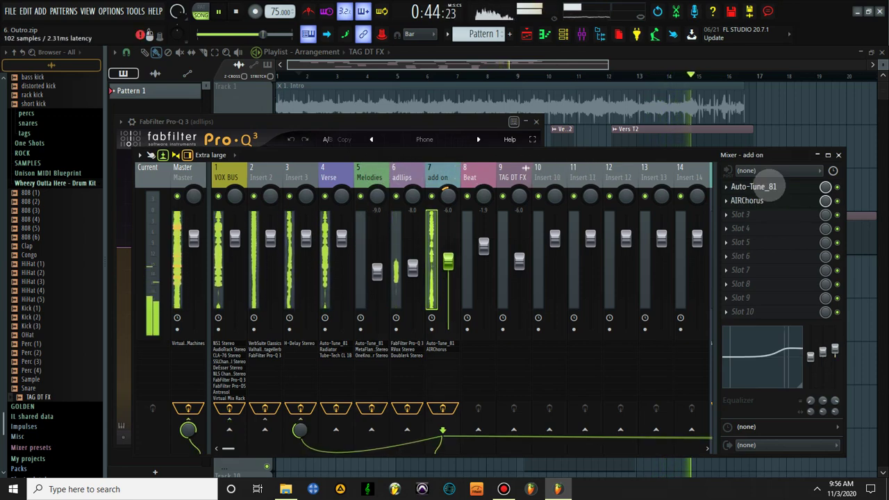
pyautogui.click(753, 186)
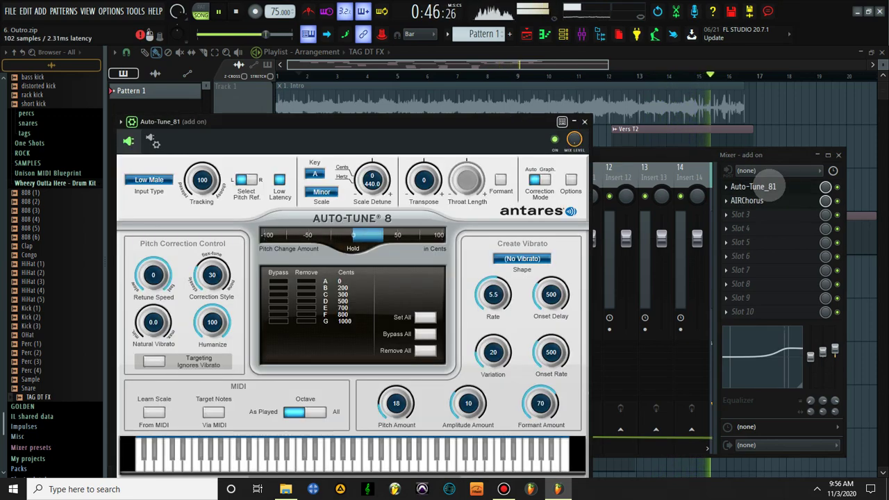
pyautogui.click(764, 186)
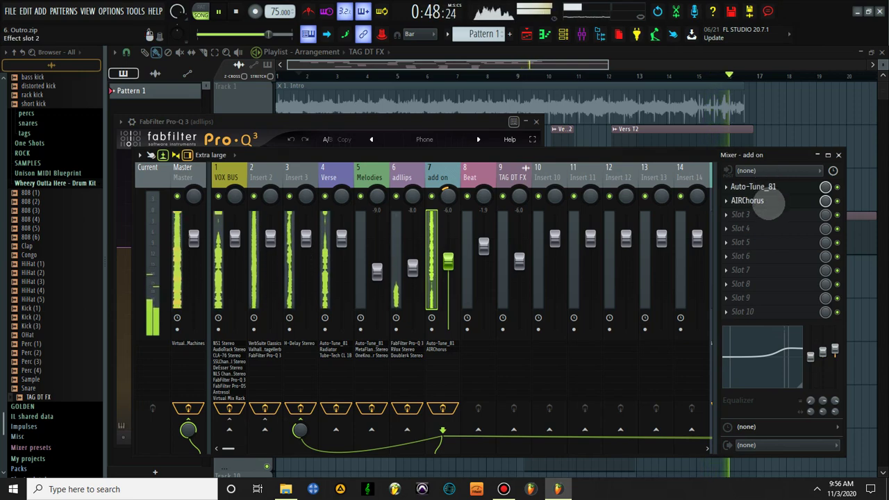
pyautogui.click(768, 202)
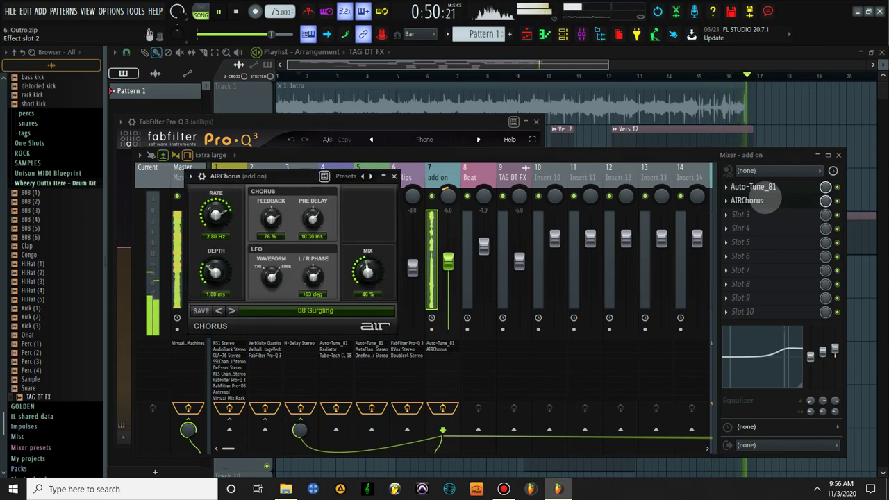
pyautogui.click(393, 176)
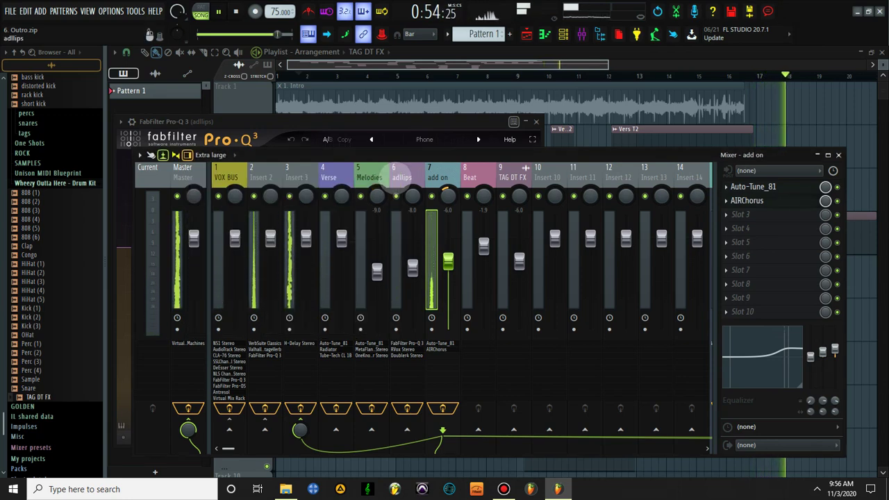
# Step: Stop the playback and close the mixer and the adllips track's RVox and Pro-Q 3 windows
pyautogui.press('space')
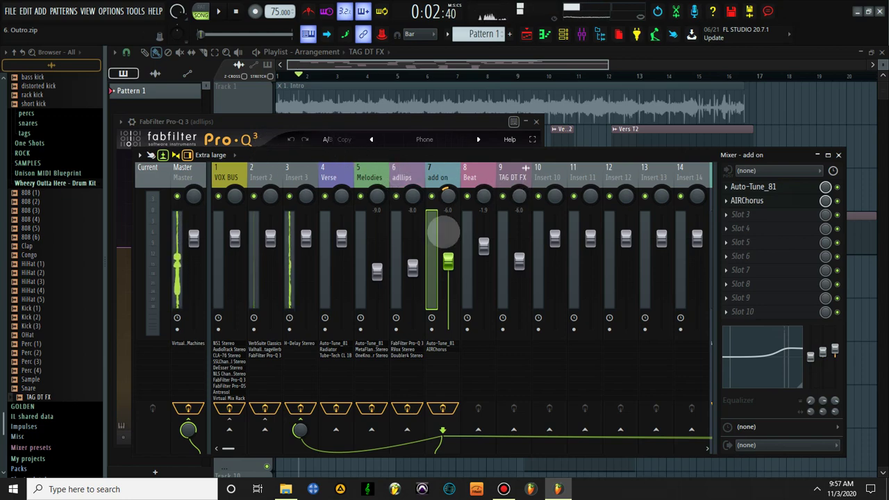
pyautogui.click(838, 155)
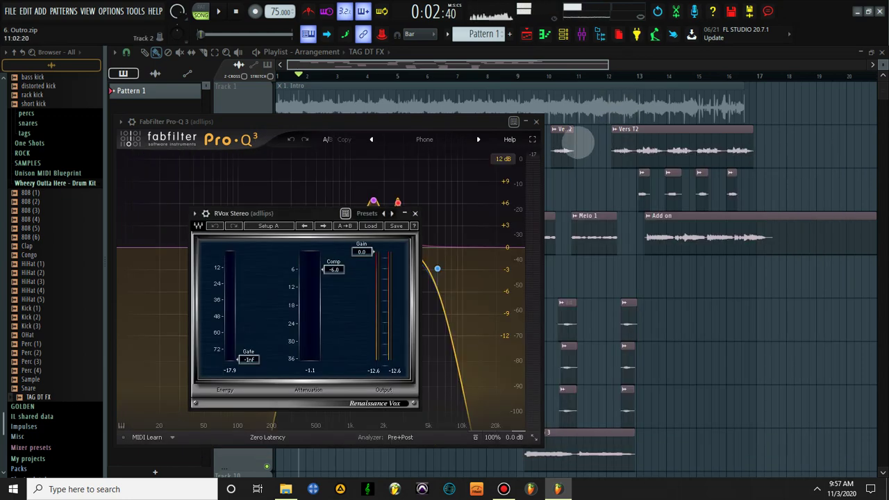
pyautogui.click(424, 210)
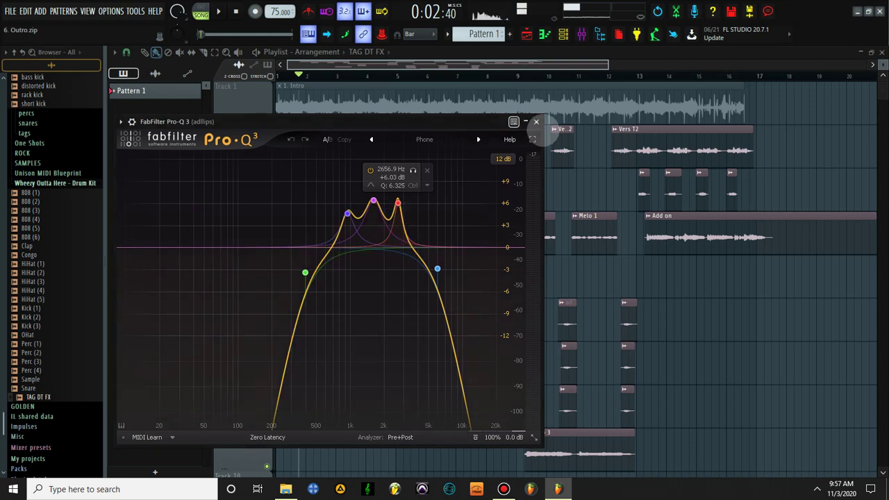
pyautogui.click(536, 121)
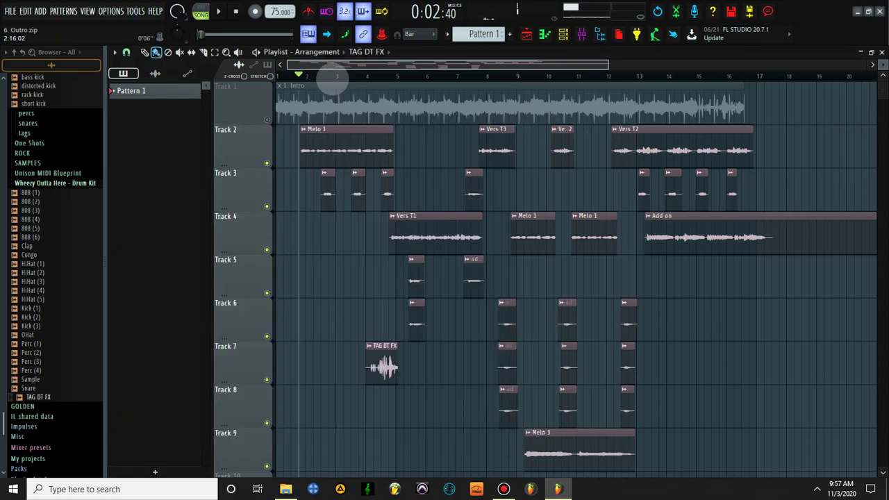
# Step: Solo playlist Track 2 and play its Melo 1 clip briefly with the Melodies track selected in the mixer
pyautogui.rightClick(266, 162)
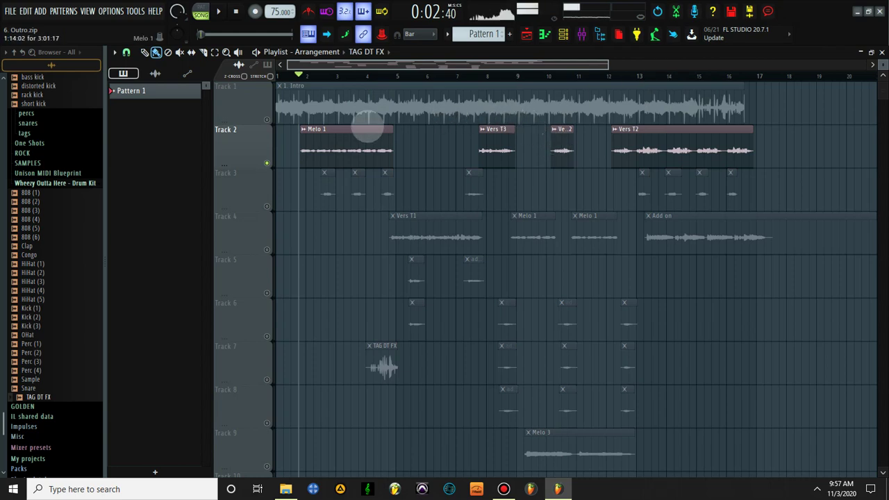
pyautogui.press('space')
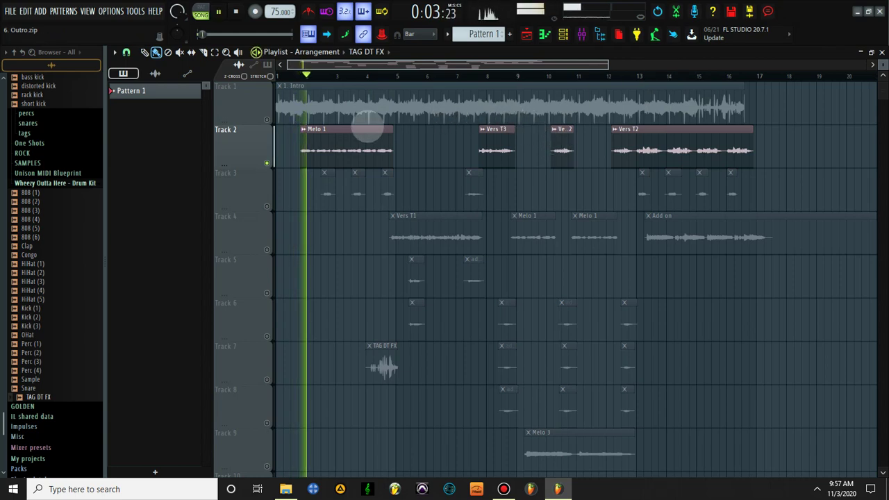
pyautogui.click(582, 35)
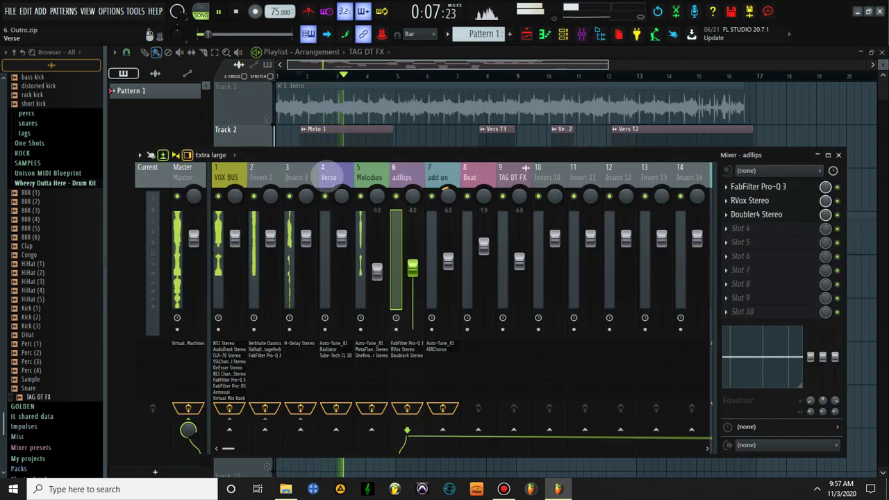
pyautogui.click(370, 174)
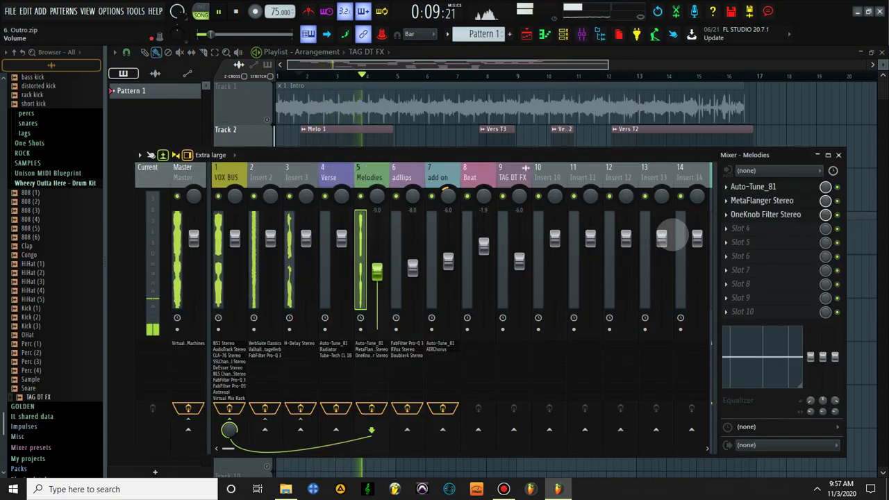
pyautogui.press('space')
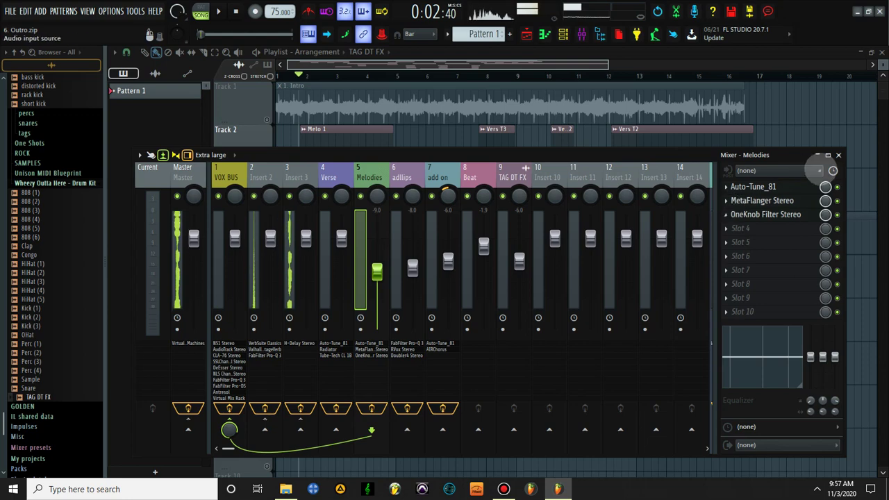
# Step: Audition the Melodies track with Auto-Tune_81's Correction Style and Humanize at 0 and both MetaFlanger and OneKnob Filter bypassed
pyautogui.click(765, 192)
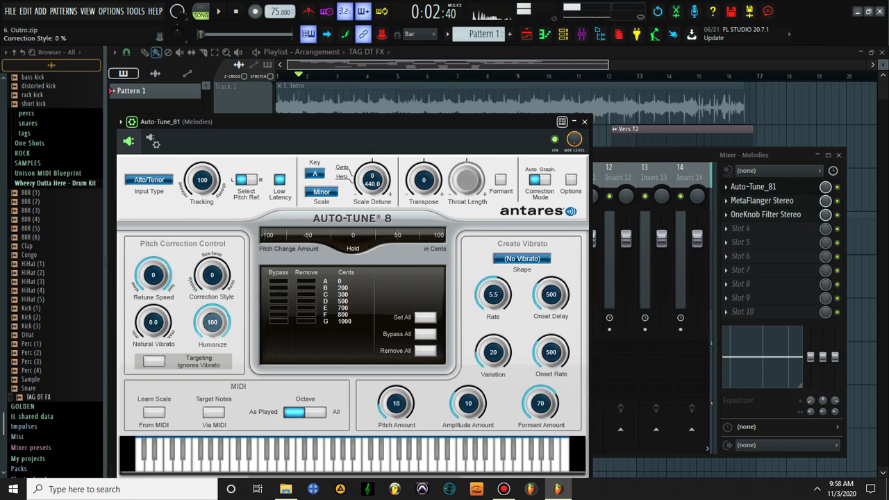
pyautogui.moveTo(212, 323); pyautogui.dragTo(221, 455)
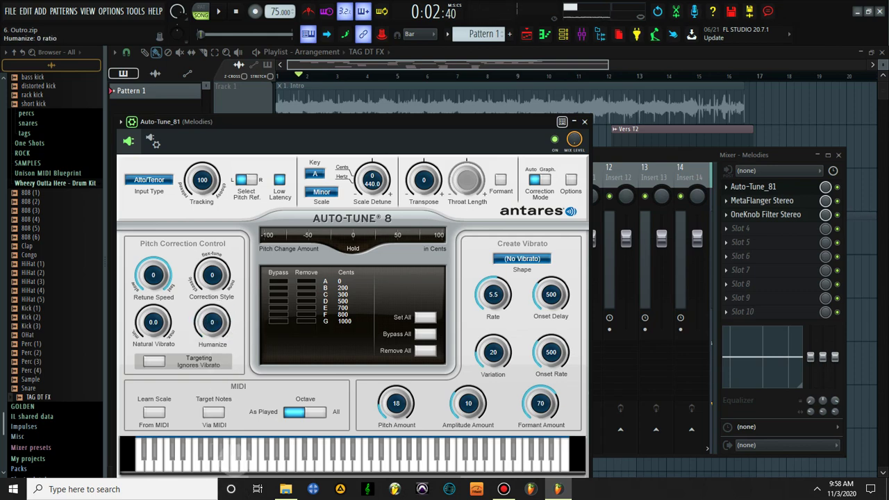
pyautogui.click(218, 11)
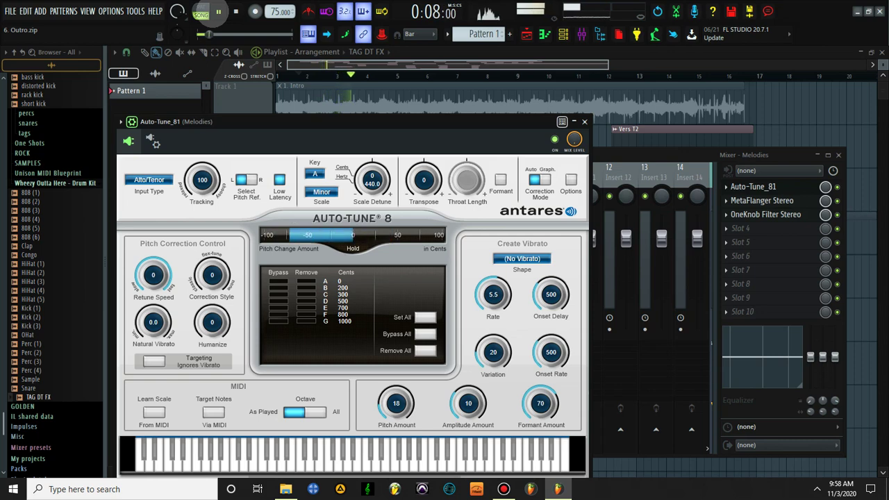
pyautogui.click(836, 201)
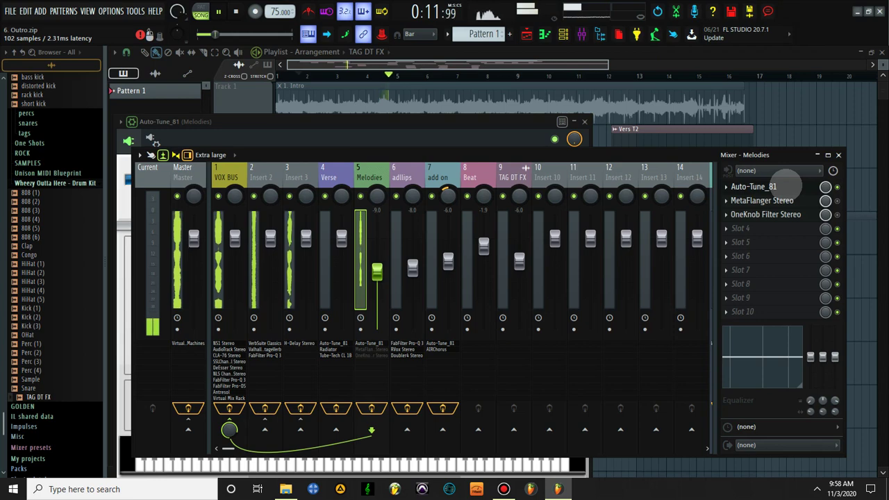
pyautogui.click(792, 186)
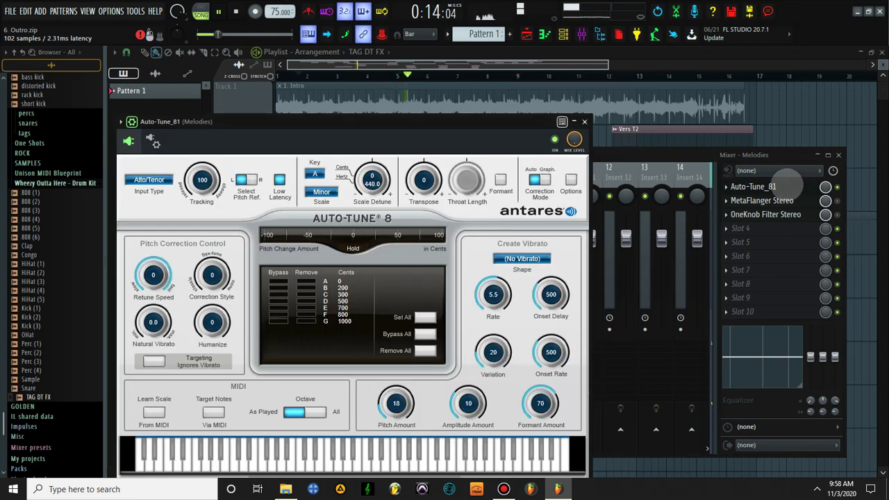
pyautogui.press('space')
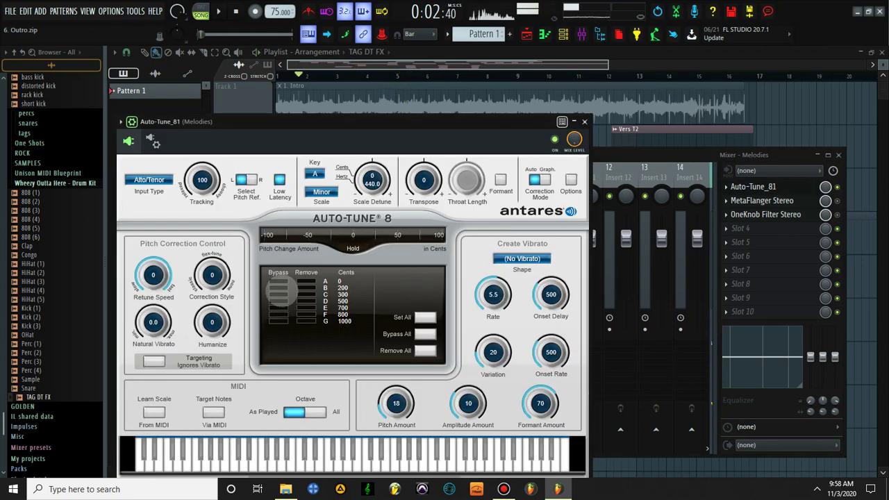
# Step: Set Humanize to 100 and Correction Style to 30 in the Melodies track's Auto-Tune_81 and close its window
pyautogui.moveTo(215, 315); pyautogui.dragTo(211, 188)
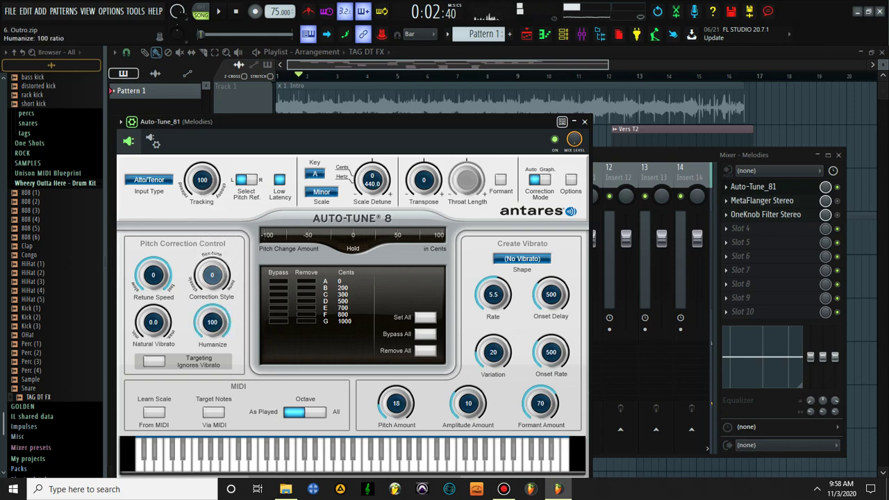
pyautogui.moveTo(212, 275); pyautogui.dragTo(213, 236)
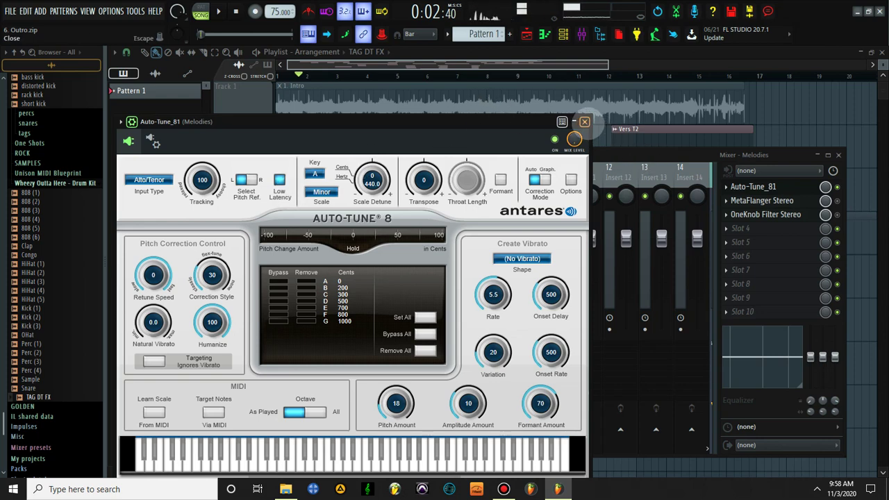
pyautogui.click(584, 122)
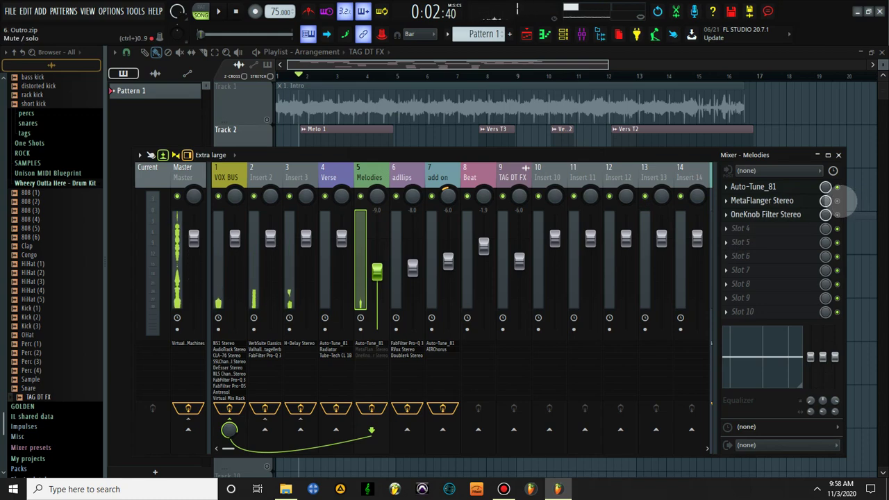
# Step: Re-enable MetaFlanger Stereo on the Melodies track and audition the vocal with its settings open
pyautogui.click(837, 201)
pyautogui.click(799, 200)
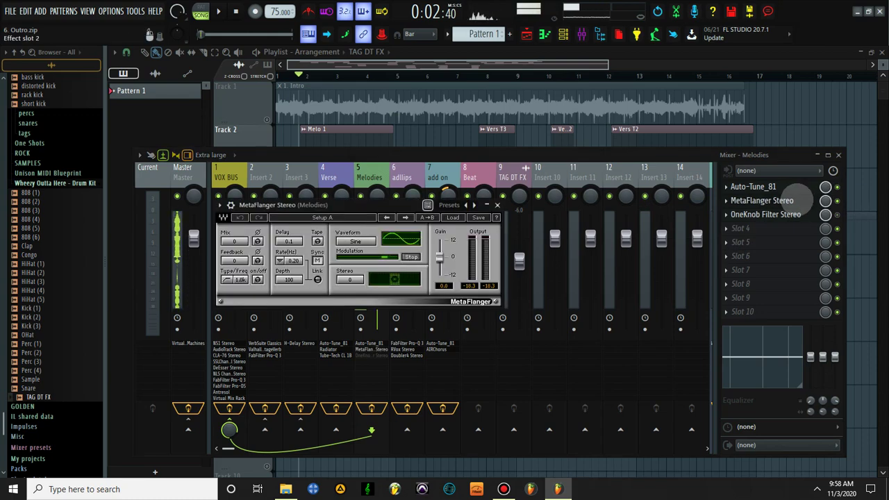
pyautogui.press('space')
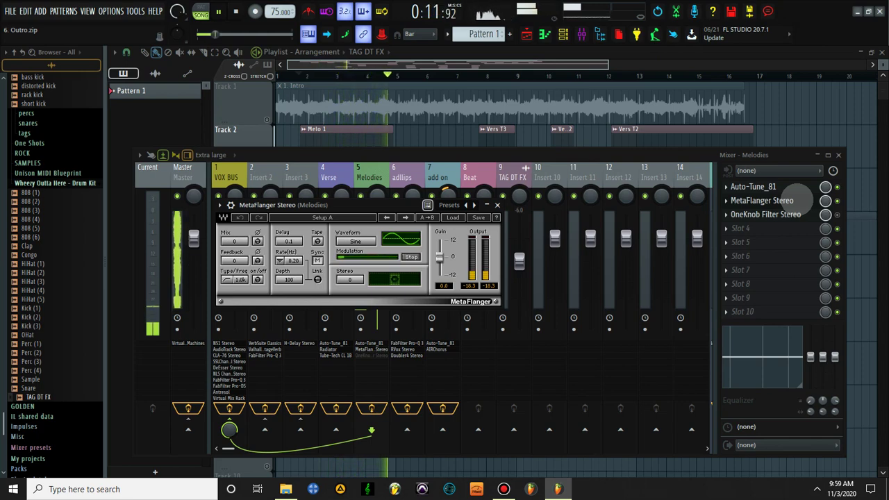
pyautogui.press('space')
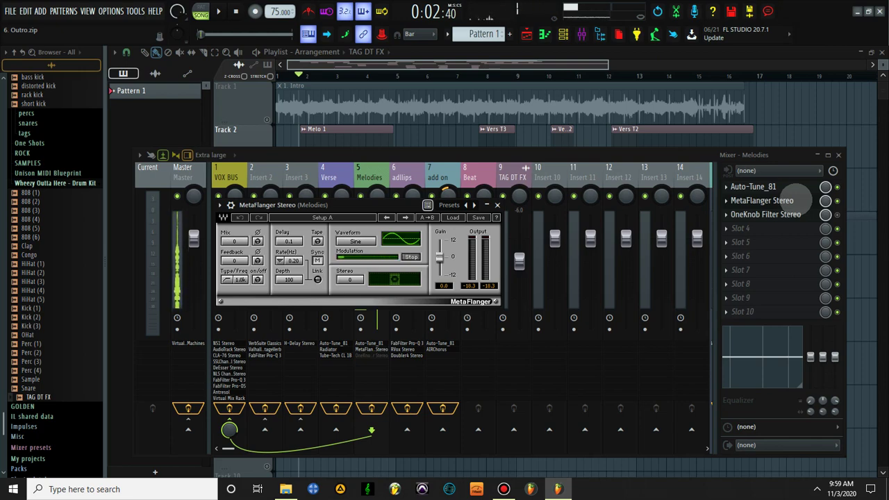
pyautogui.click(497, 205)
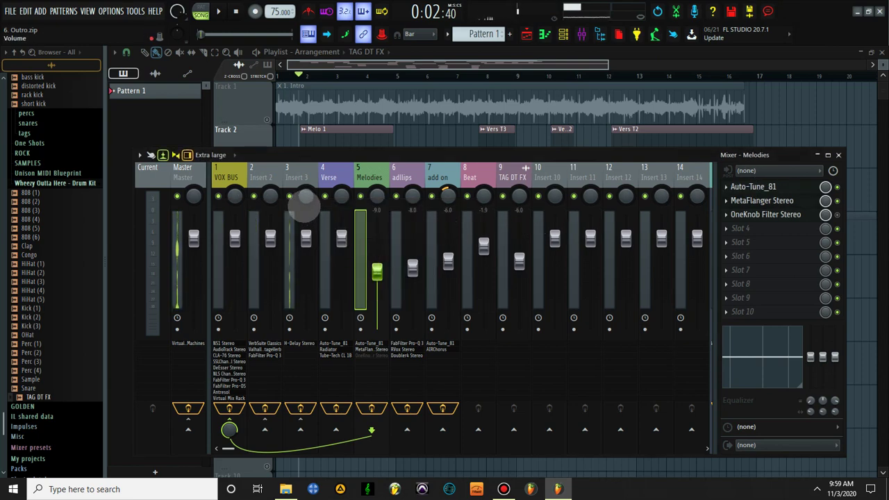
# Step: Mute the Insert 2 and Insert 3 mixer tracks and re-enable and open the Melodies track's OneKnob Filter Stereo
pyautogui.click(289, 197)
pyautogui.click(253, 196)
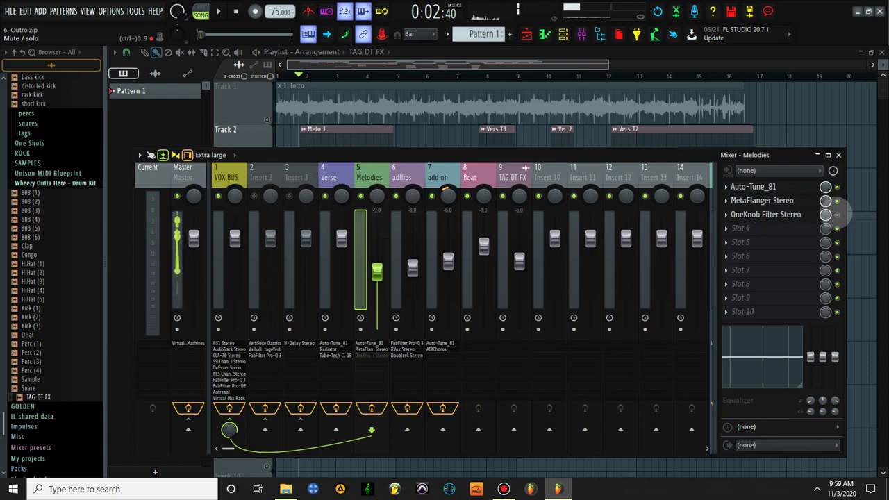
pyautogui.click(799, 214)
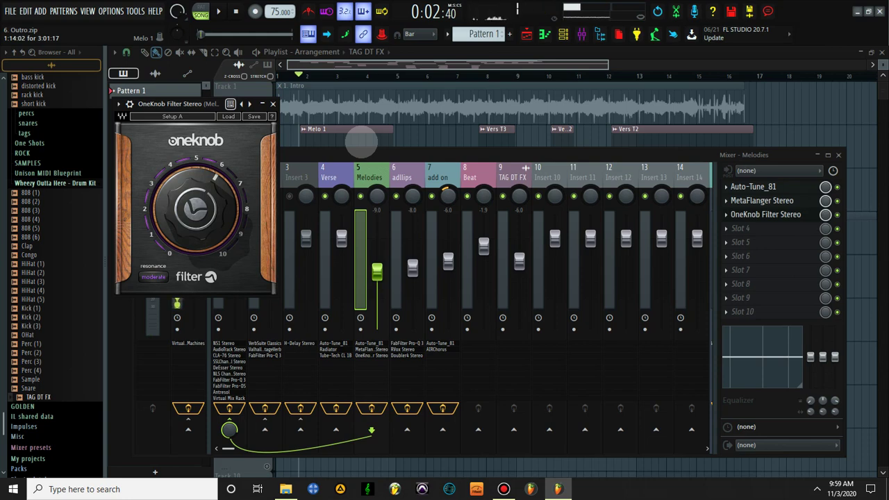
# Step: Audition the melody, close the OneKnob Filter window and bypass all ten effects on the VOX BUS during playback
pyautogui.press('space')
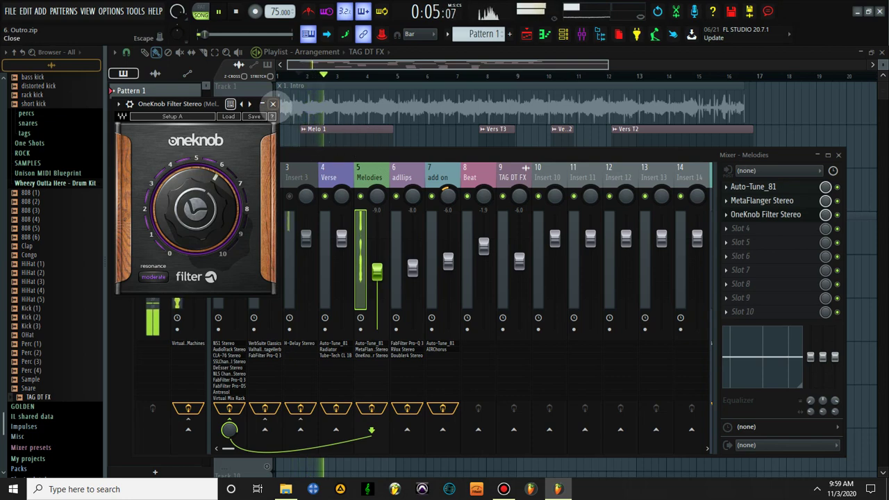
pyautogui.click(272, 104)
pyautogui.click(229, 173)
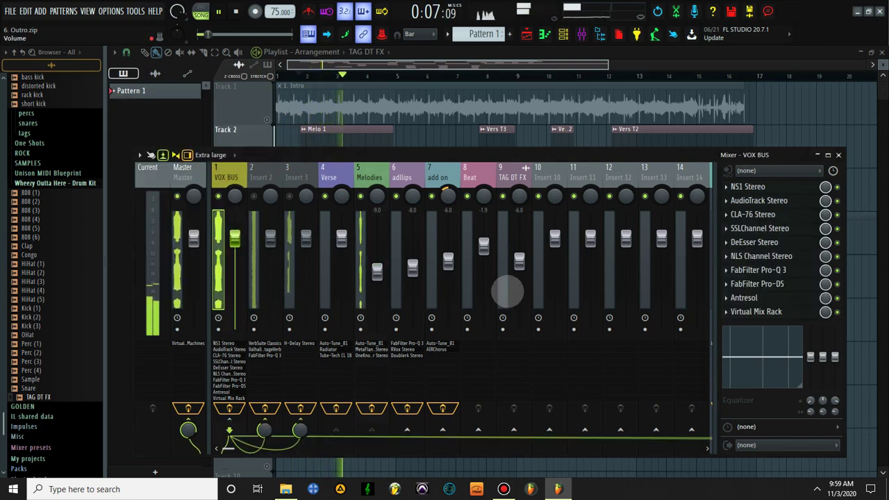
pyautogui.moveTo(839, 301); pyautogui.dragTo(838, 186)
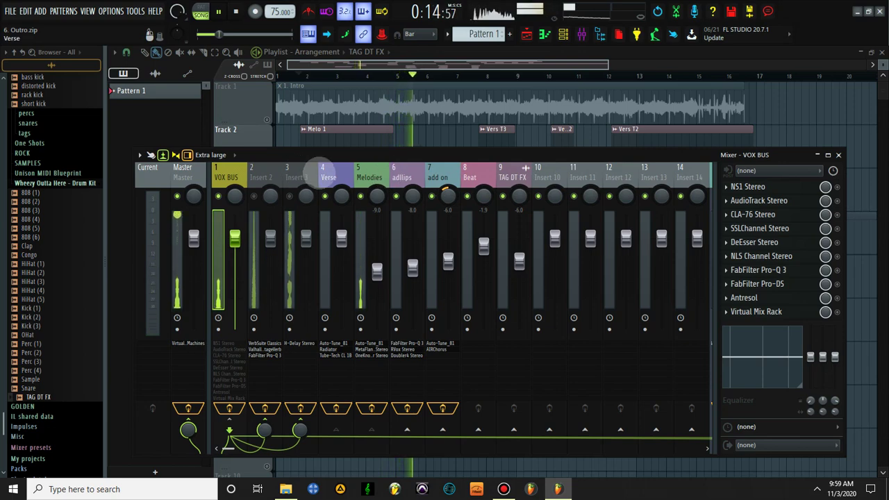
pyautogui.press('space')
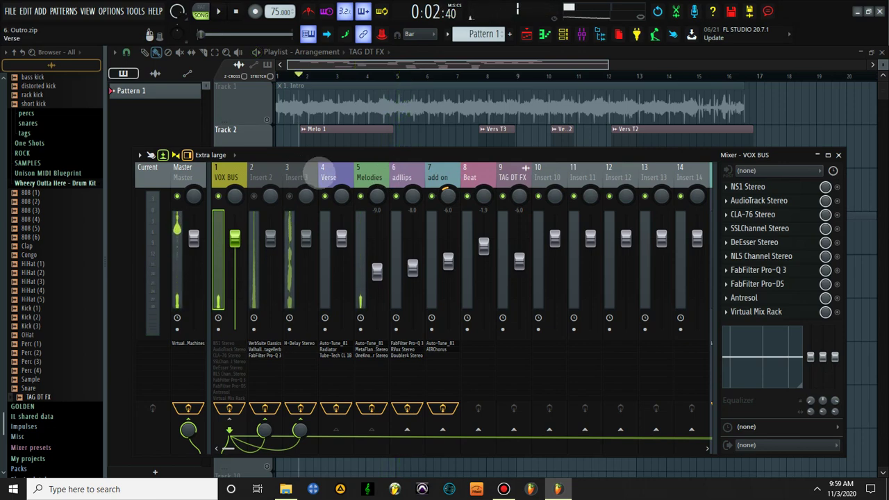
# Step: Unmute playlist Track 3, mute Track 2 and audition Track 3 on its own while watching the mixer levels
pyautogui.click(369, 175)
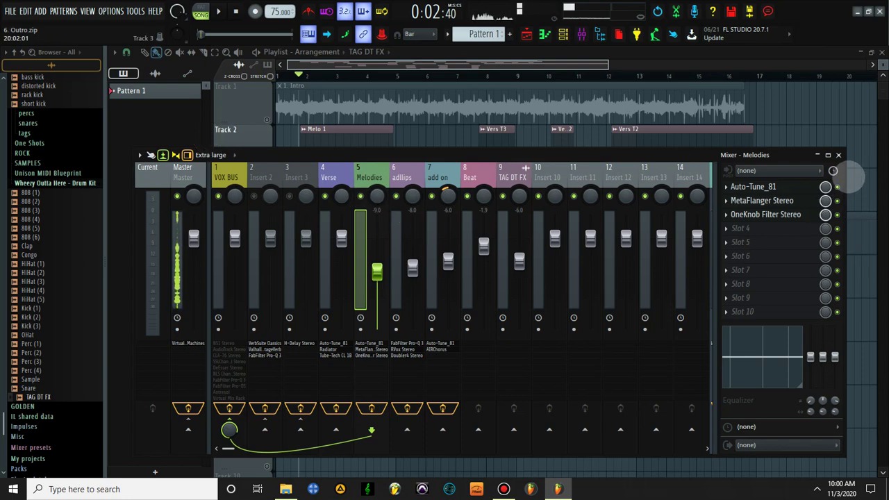
pyautogui.click(838, 155)
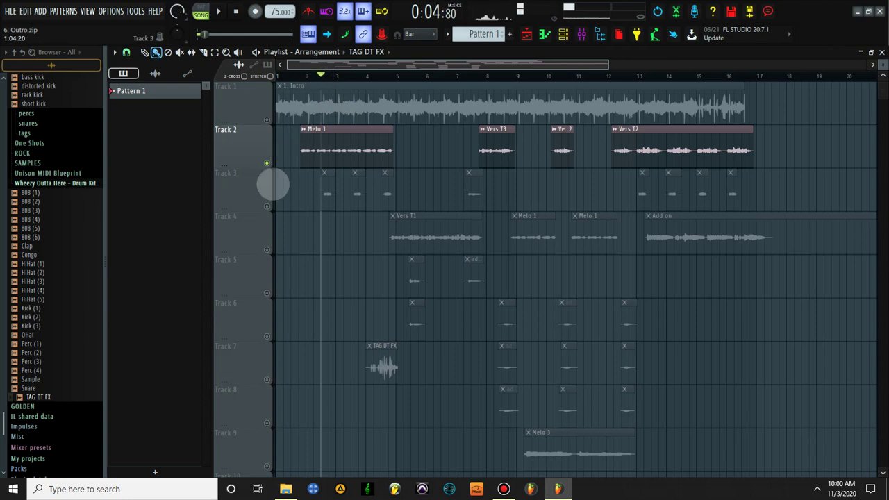
pyautogui.click(267, 206)
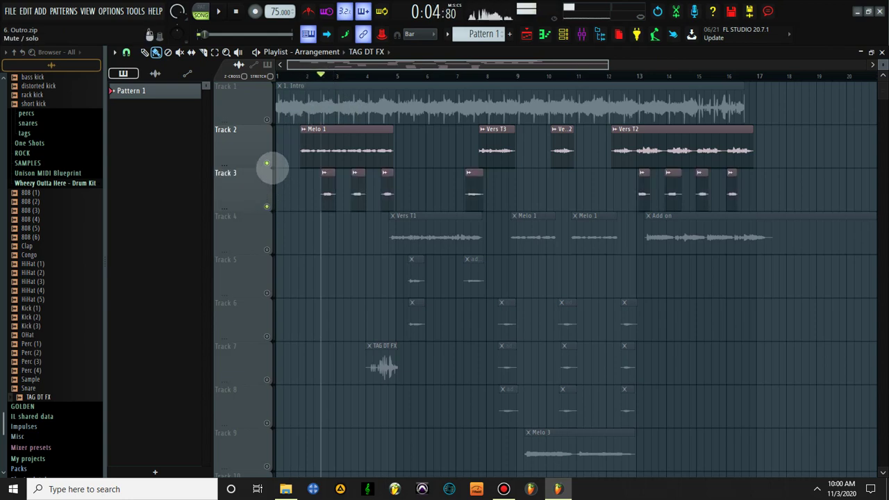
pyautogui.click(267, 163)
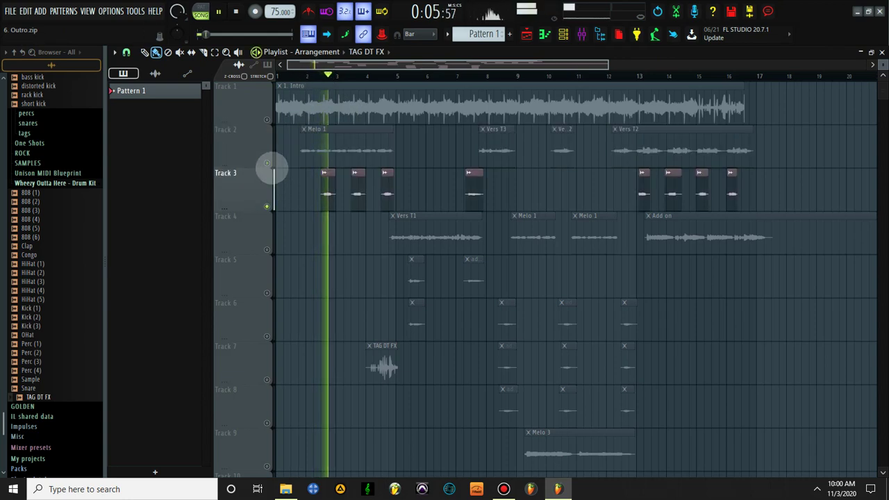
pyautogui.press('F9')
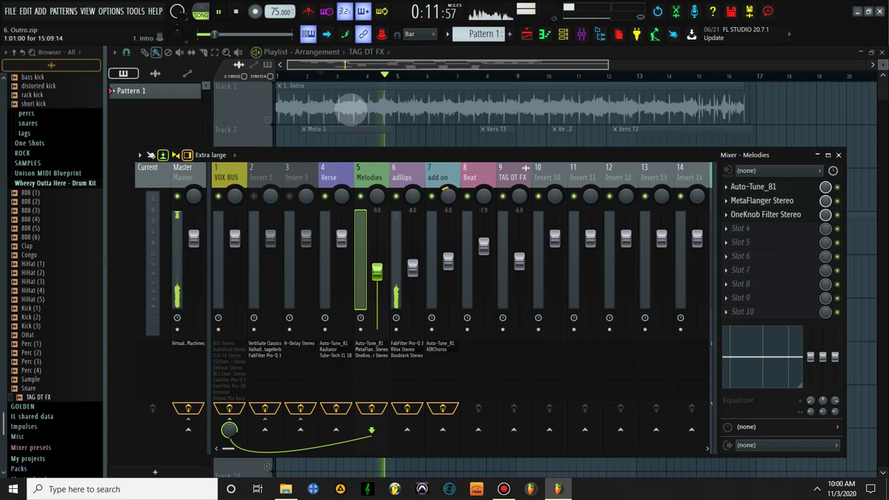
pyautogui.press('space')
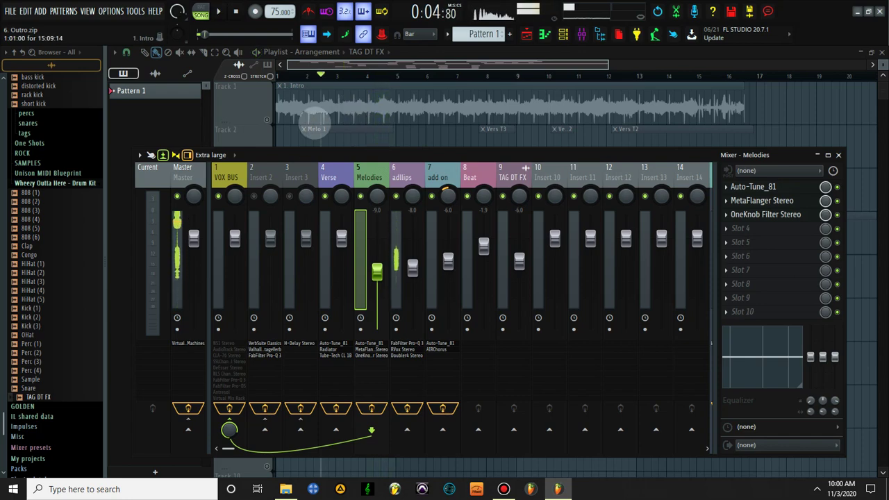
# Step: Unmute playlist Track 2 and audition it together with Track 3 from just before the Melo 1 clip, with the mixer in view
pyautogui.moveTo(301, 155); pyautogui.dragTo(300, 191)
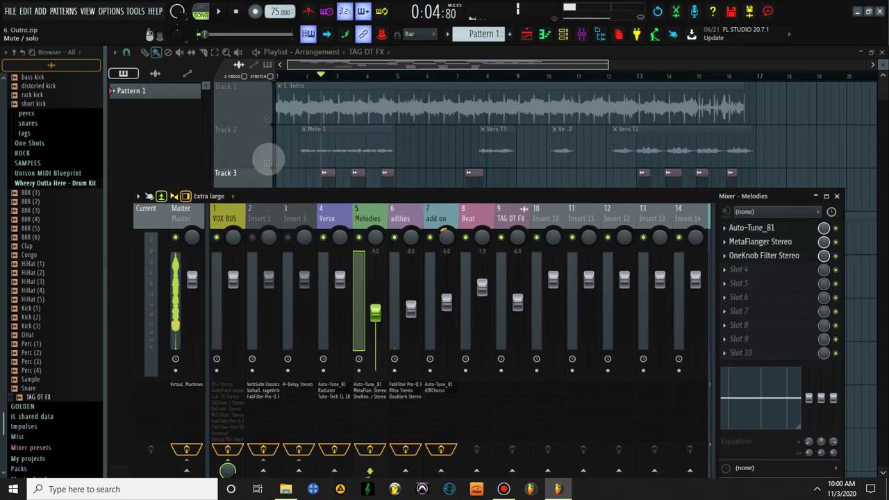
pyautogui.click(266, 163)
pyautogui.click(299, 74)
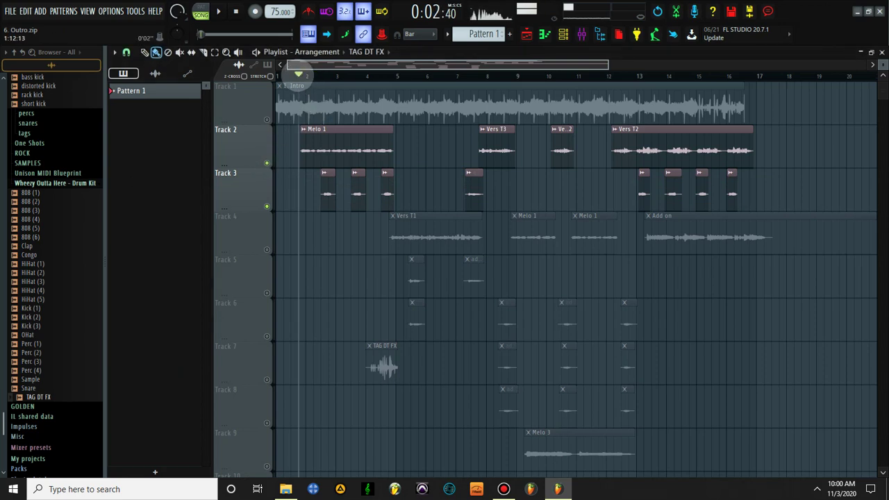
pyautogui.press('space')
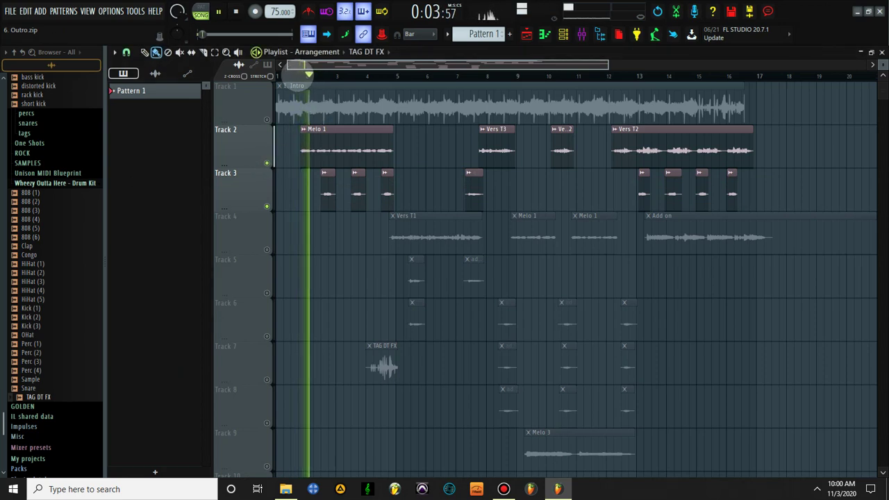
pyautogui.press('F9')
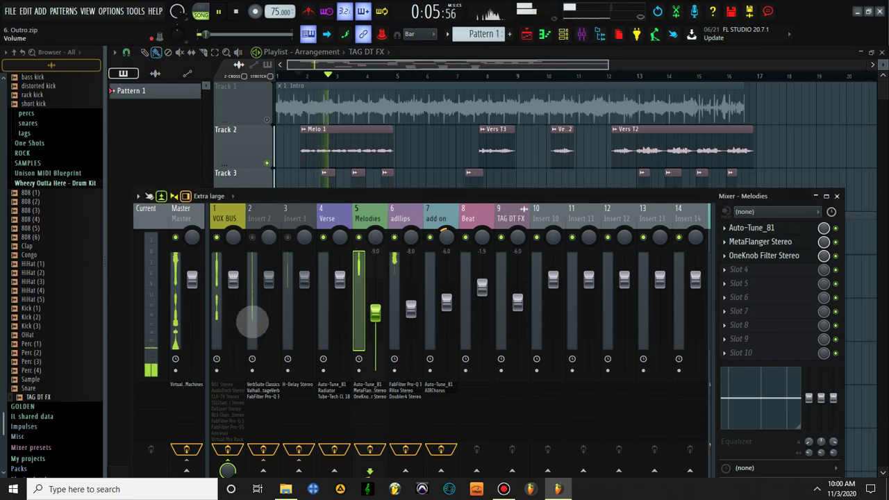
pyautogui.moveTo(248, 196); pyautogui.dragTo(249, 175)
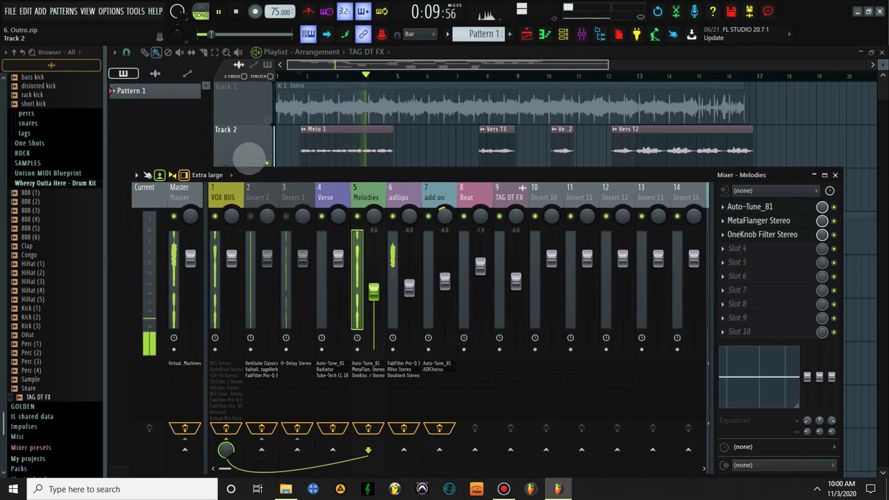
pyautogui.press('space')
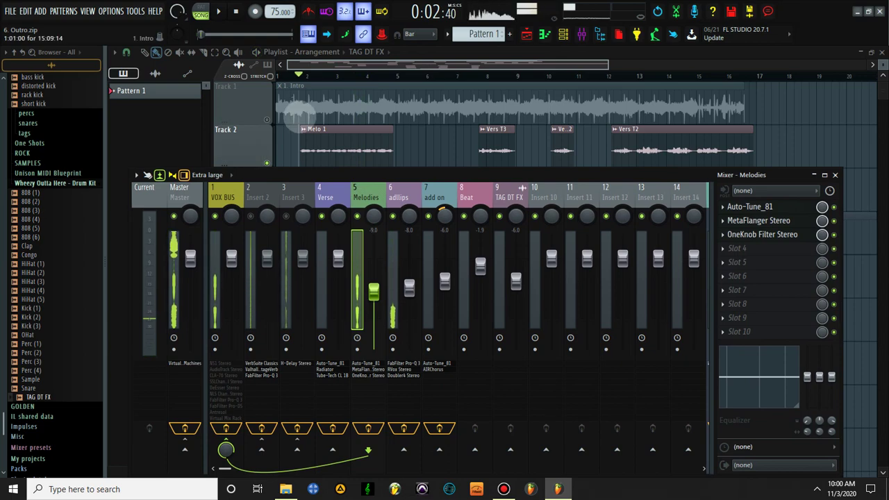
# Step: Unmute playlist Track 7 and audition its TAG DT FX clip from bar 4 together with Tracks 2 and 3
pyautogui.click(379, 75)
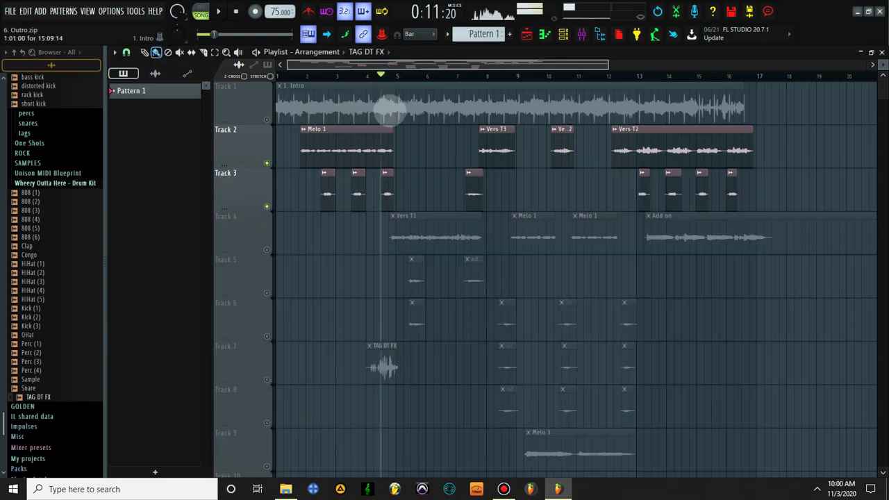
pyautogui.click(387, 75)
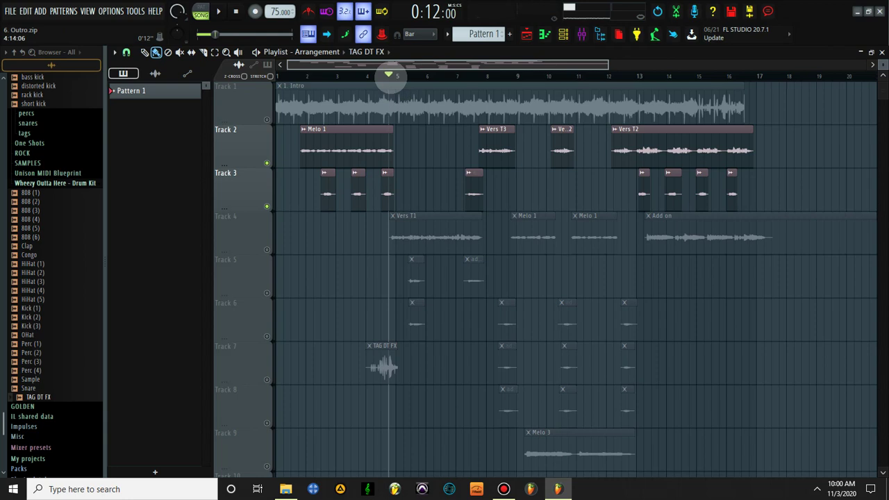
pyautogui.click(365, 77)
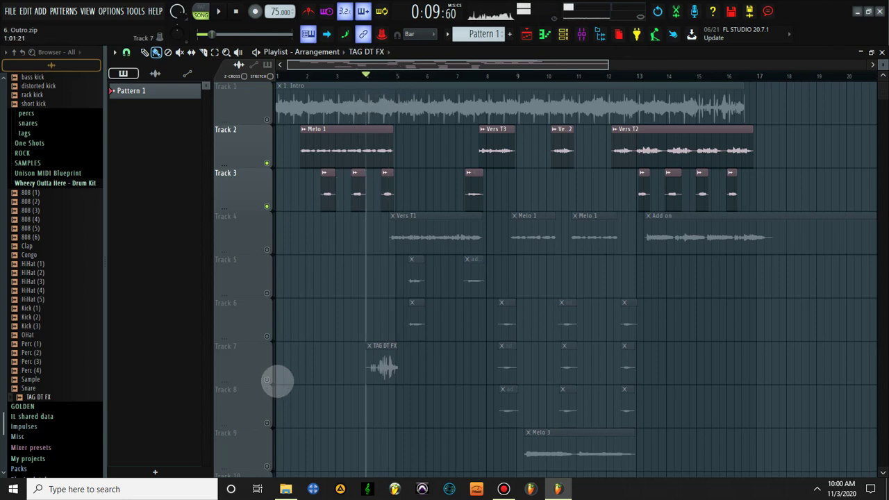
pyautogui.click(267, 379)
pyautogui.press('space')
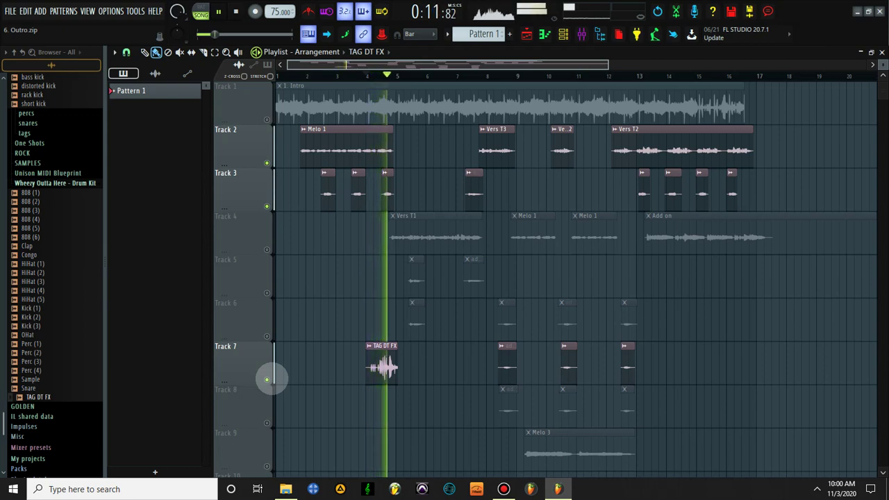
pyautogui.press('space')
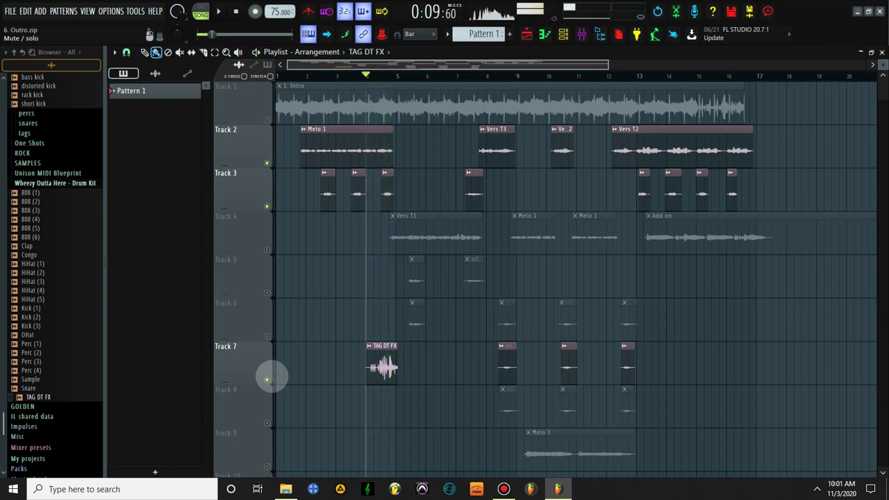
# Step: Place the playhead at the start of the Vers T1 clip and solo playlist Track 4
pyautogui.click(388, 74)
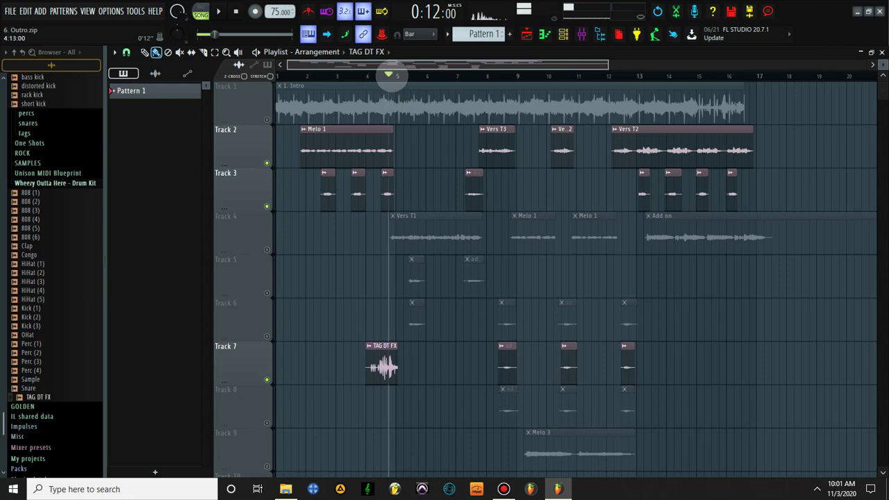
pyautogui.click(267, 249)
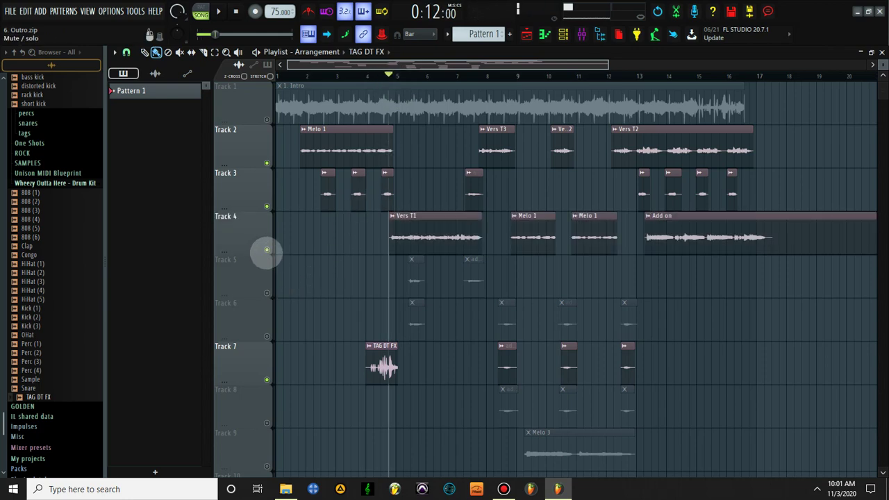
pyautogui.rightClick(266, 250)
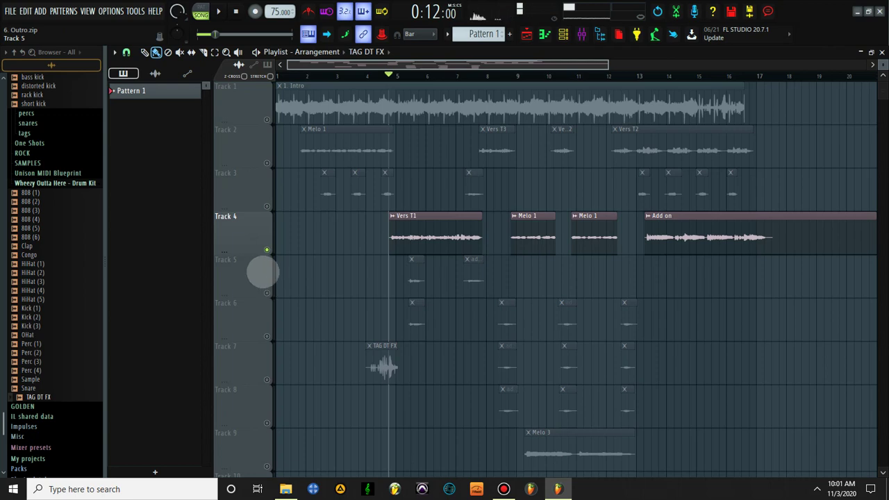
# Step: Re-enable all ten effects on the VOX BUS mixer track and audition the soloed verse from the start of Vers T1
pyautogui.click(582, 34)
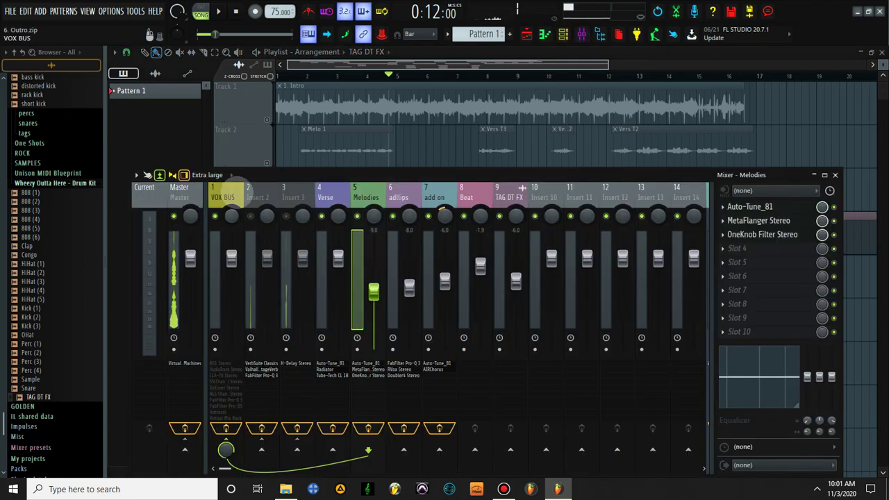
pyautogui.click(236, 197)
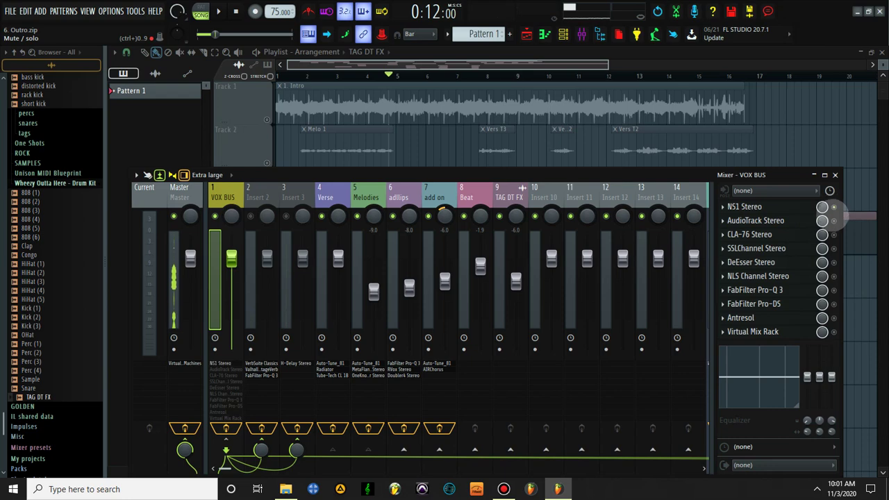
pyautogui.click(834, 220)
pyautogui.click(834, 234)
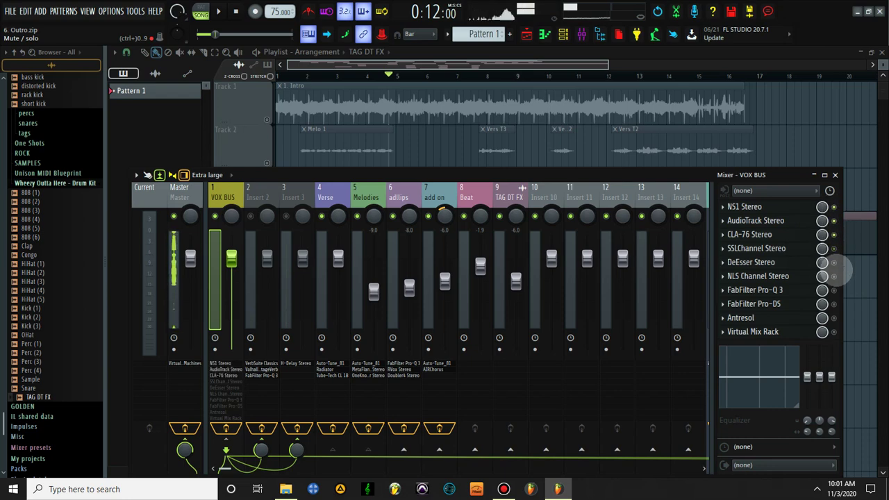
pyautogui.click(835, 248)
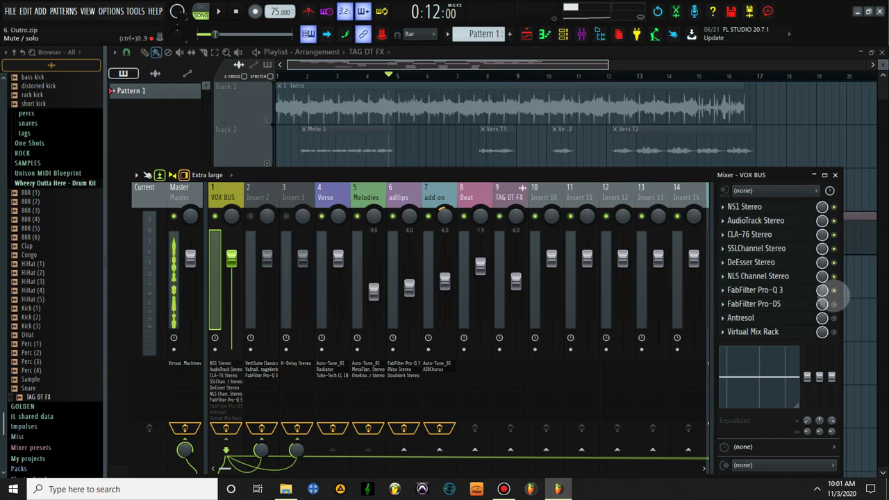
pyautogui.click(834, 304)
pyautogui.click(834, 318)
pyautogui.click(834, 332)
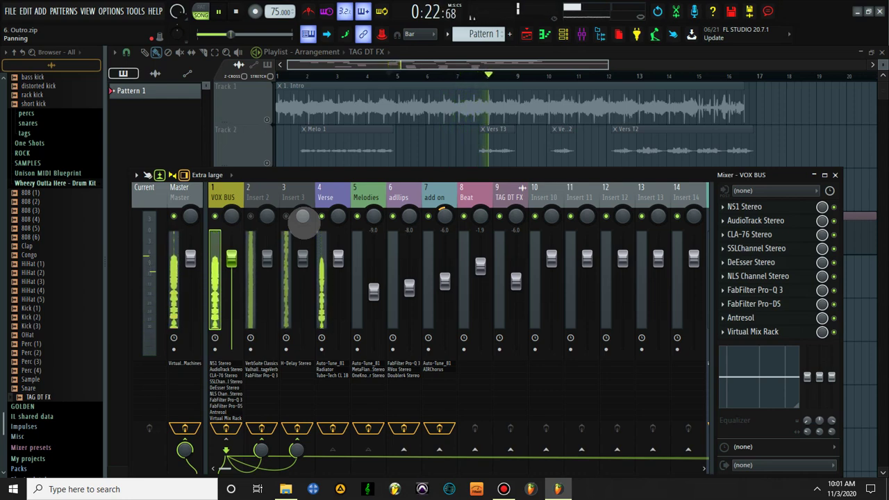
pyautogui.press('space')
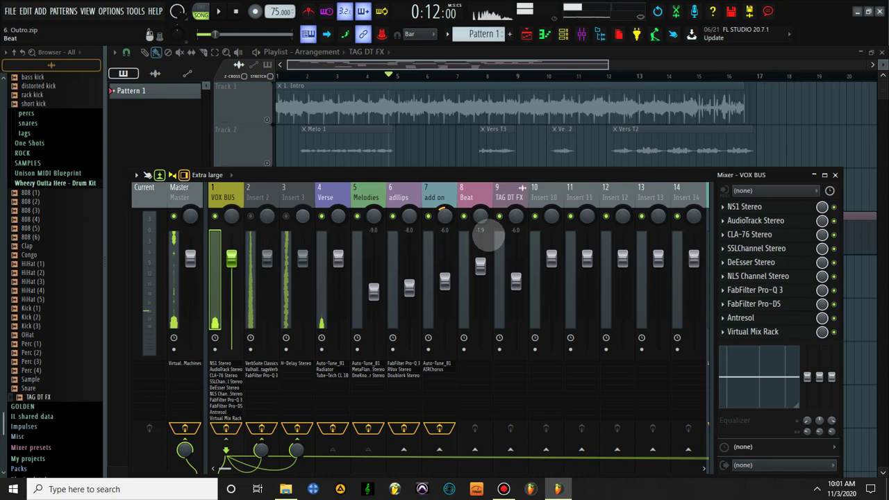
# Step: Unmute playlist Track 2 and open Auto-Tune_81 on the Verse mixer track
pyautogui.click(835, 175)
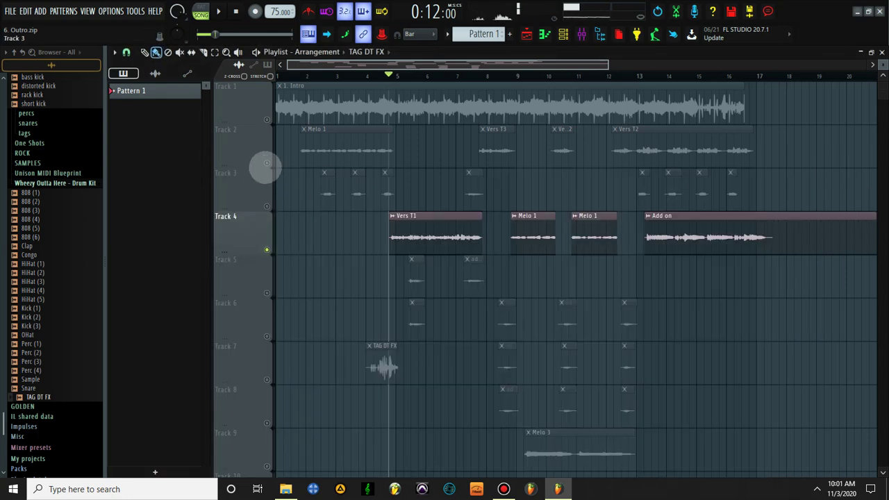
pyautogui.click(265, 164)
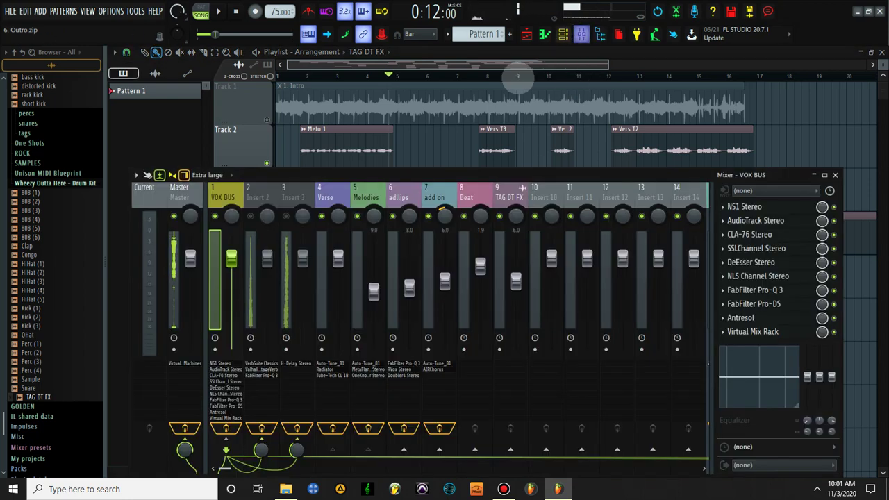
pyautogui.click(581, 34)
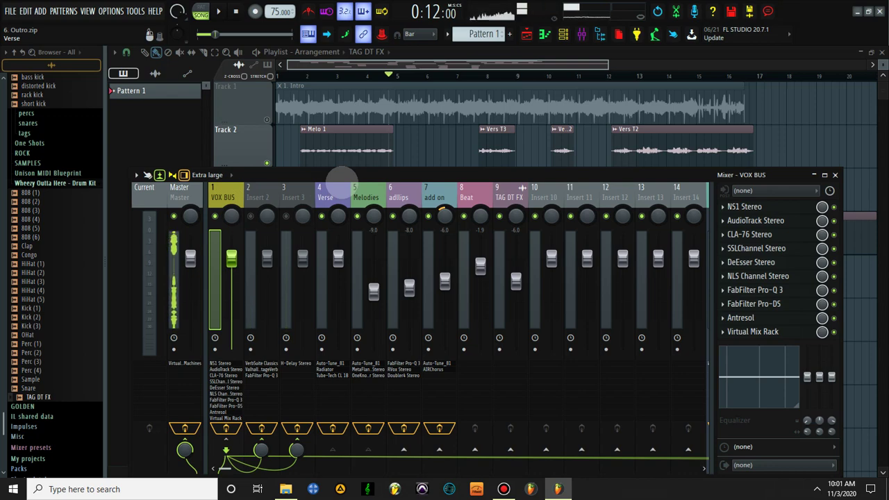
pyautogui.click(327, 196)
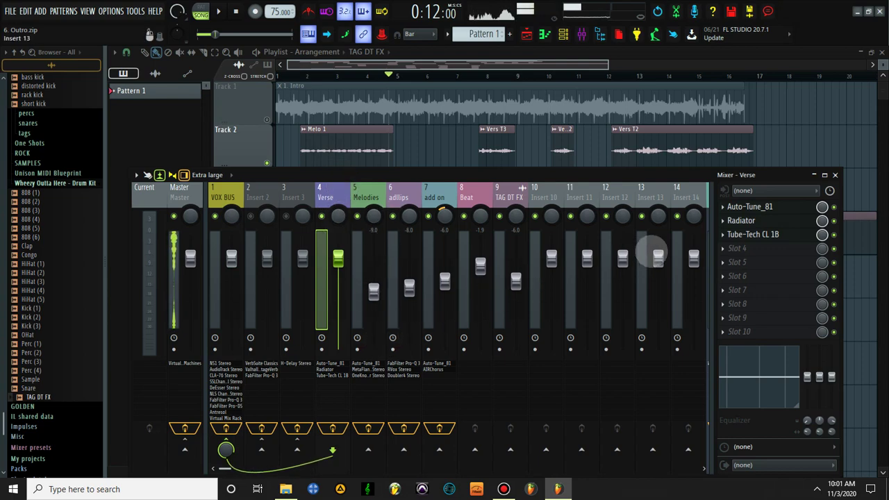
pyautogui.click(750, 206)
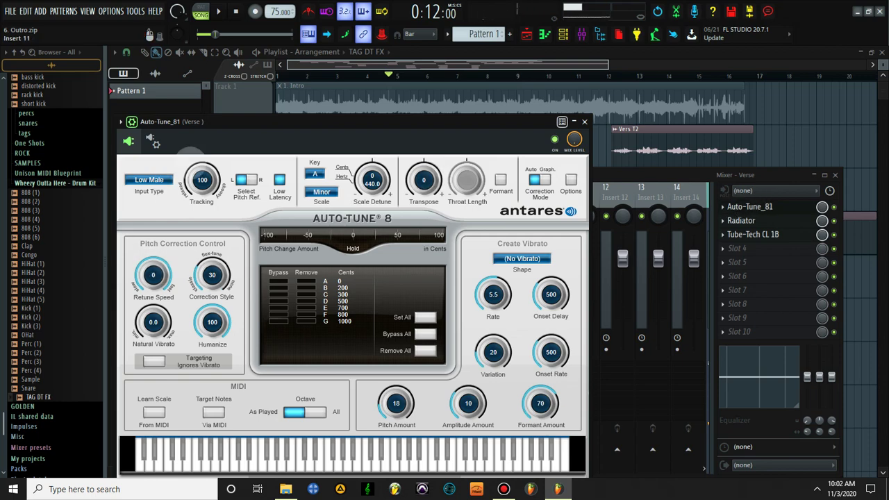
# Step: Examine the Auto-Tune_81 settings and the Radiator settings on the Verse mixer track, closing each plugin after viewing
pyautogui.moveTo(225, 122); pyautogui.dragTo(289, 114)
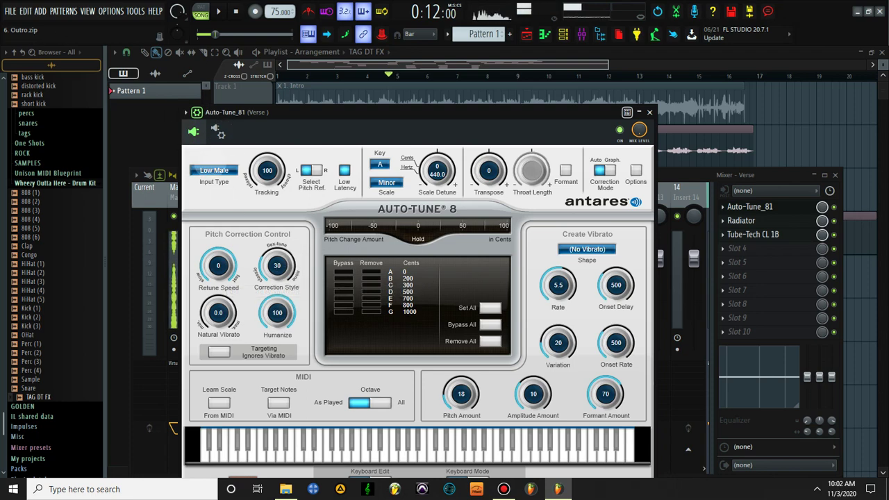
pyautogui.click(649, 111)
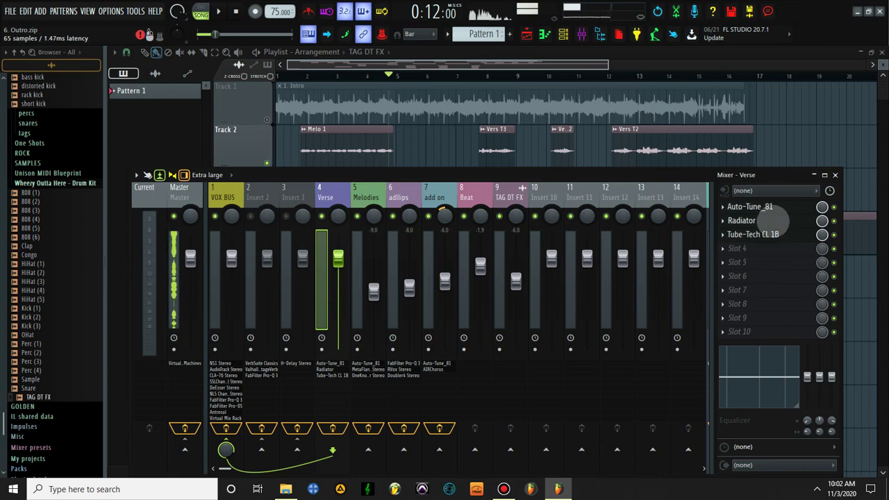
pyautogui.click(773, 220)
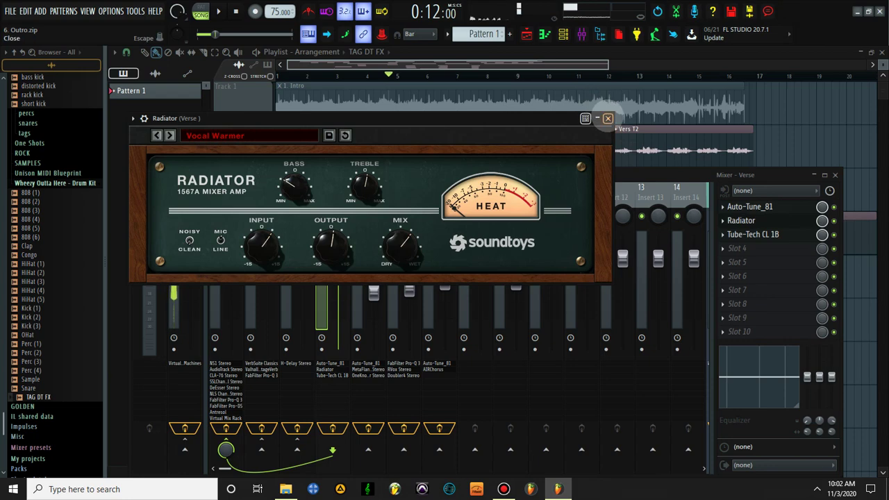
pyautogui.click(608, 118)
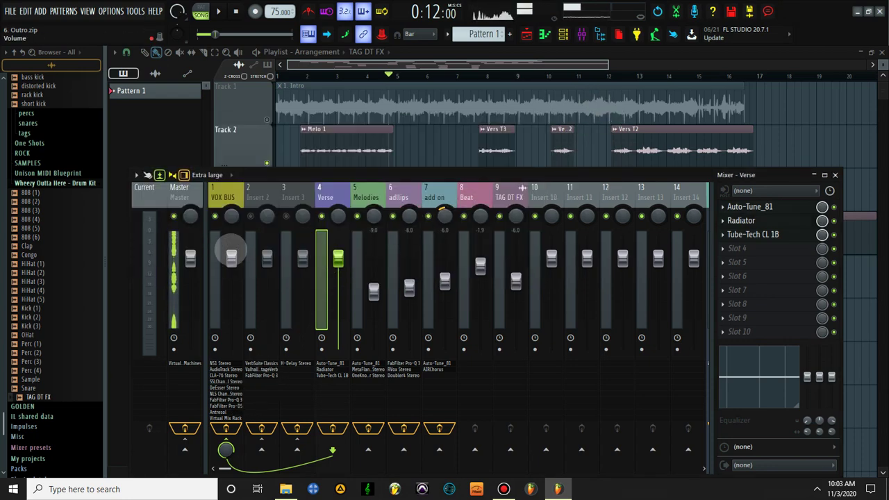
# Step: Disable all ten effects on the VOX BUS mixer track, from Virtual Mix Rack up to NS1 Stereo
pyautogui.click(230, 189)
pyautogui.click(834, 332)
pyautogui.click(834, 318)
pyautogui.click(834, 304)
pyautogui.click(834, 290)
pyautogui.click(834, 277)
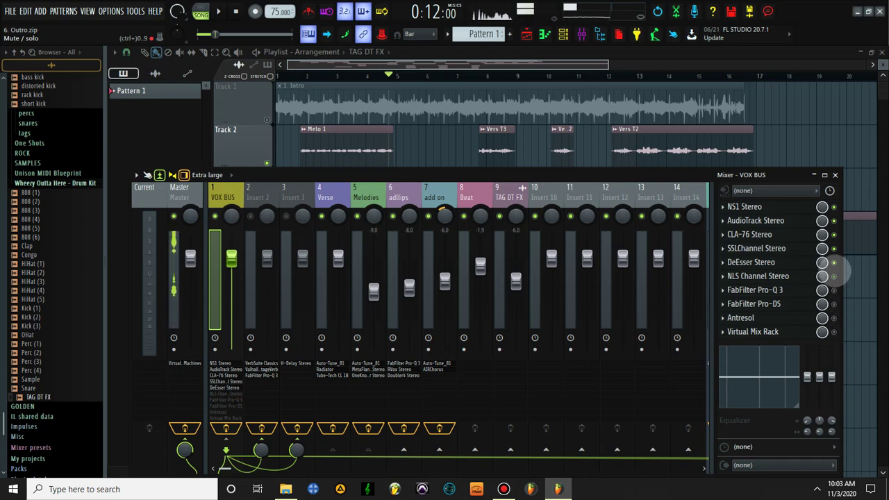
pyautogui.click(834, 262)
pyautogui.click(835, 248)
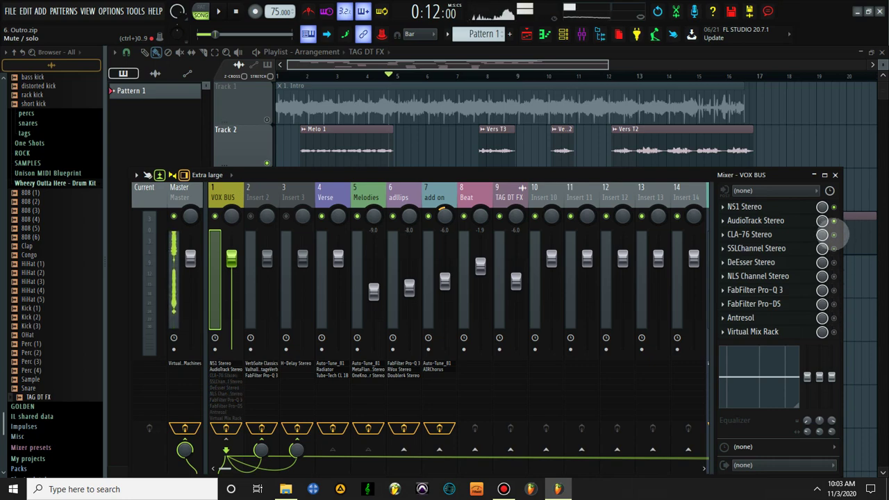
pyautogui.click(834, 235)
pyautogui.click(834, 221)
pyautogui.click(834, 207)
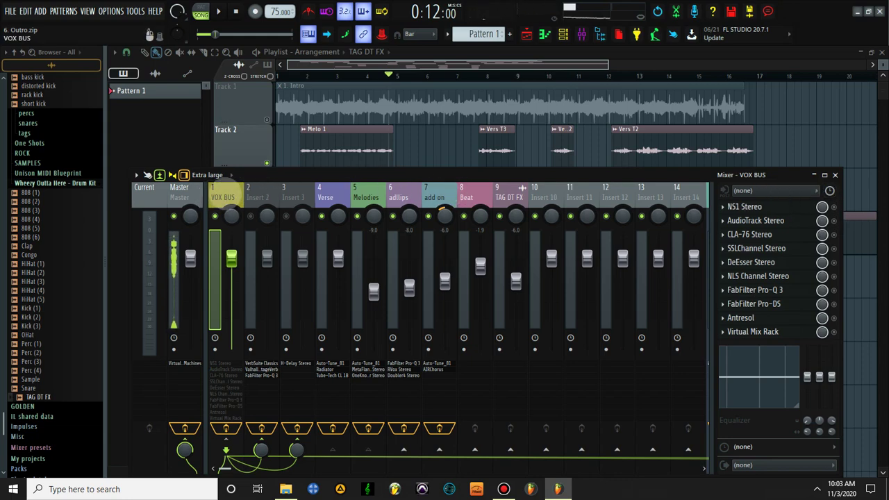
# Step: Bypass Radiator and Tube-Tech CL 1B on the Verse mixer track and audition the verse with only Auto-Tune_81 active
pyautogui.click(324, 194)
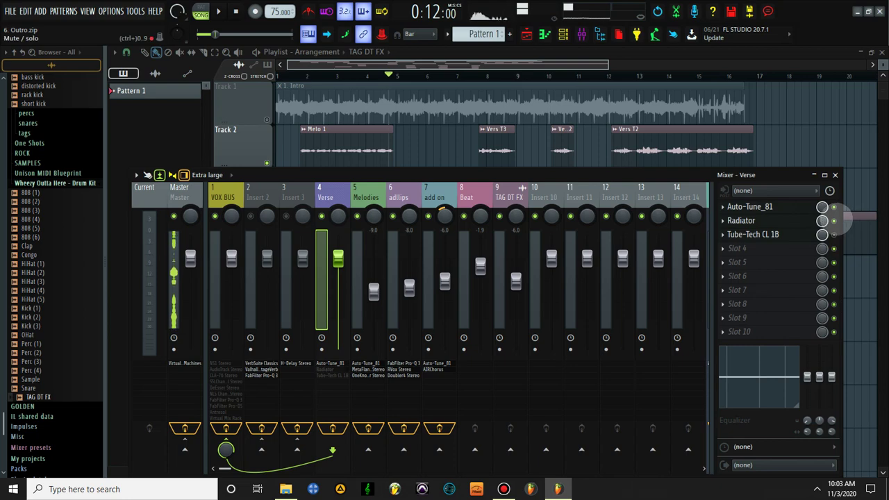
pyautogui.press('space')
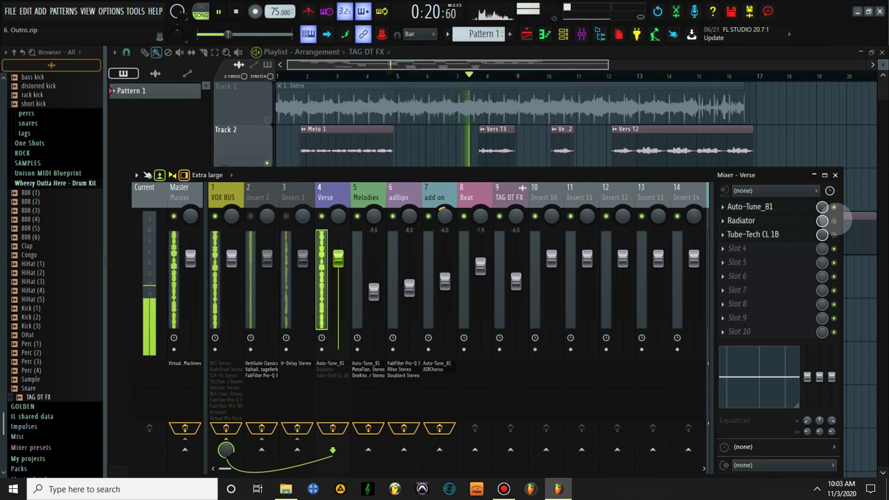
pyautogui.press('space')
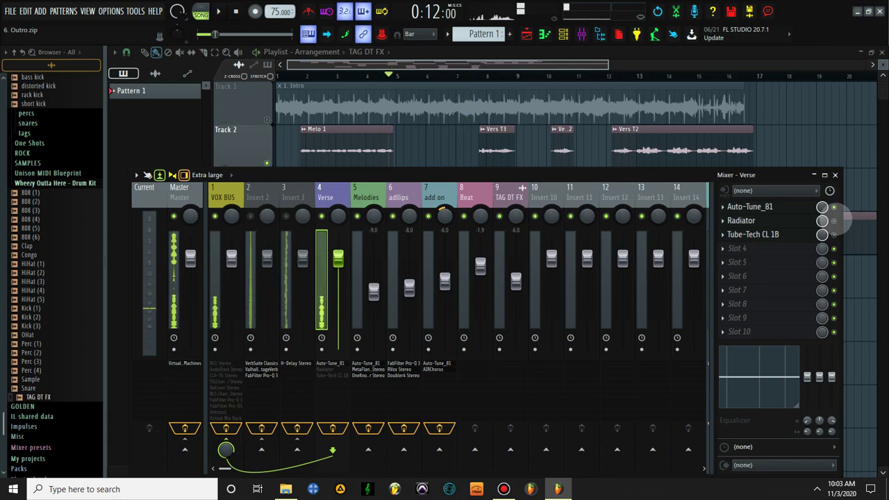
# Step: Re-enable Radiator on the Verse mixer track and audition the verse with the Radiator settings open
pyautogui.hotkey('ctrl', 's')
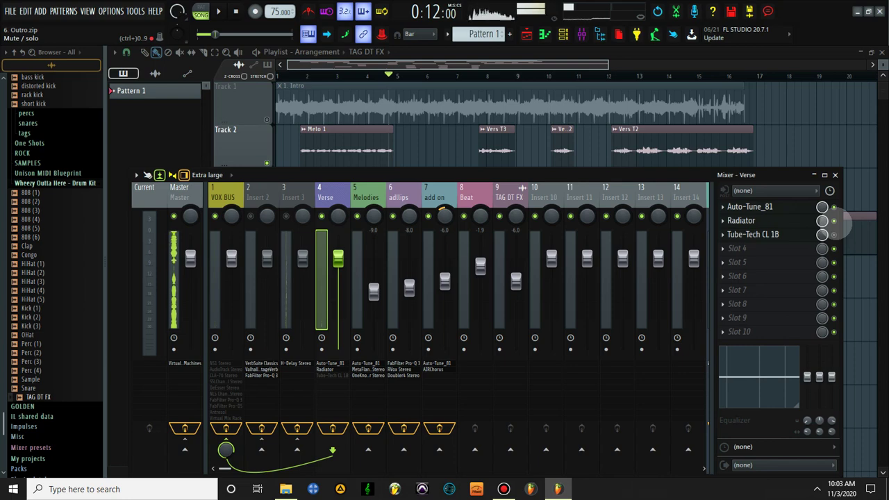
pyautogui.press('space')
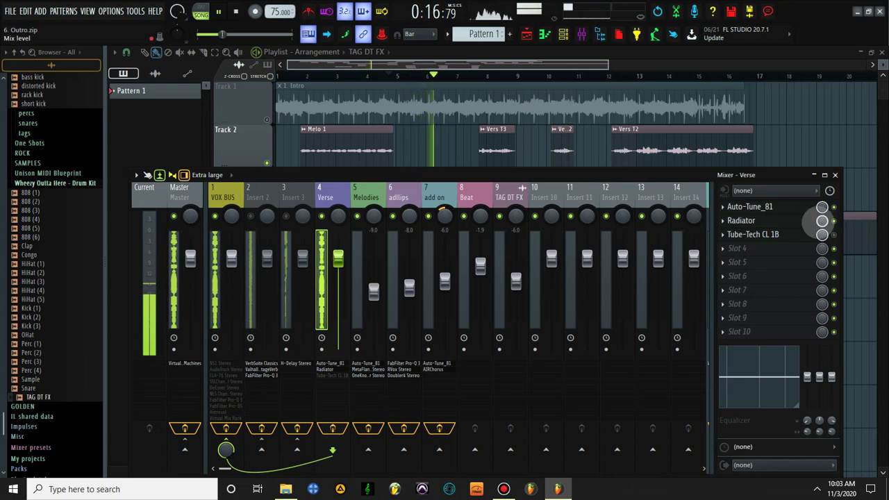
pyautogui.click(772, 221)
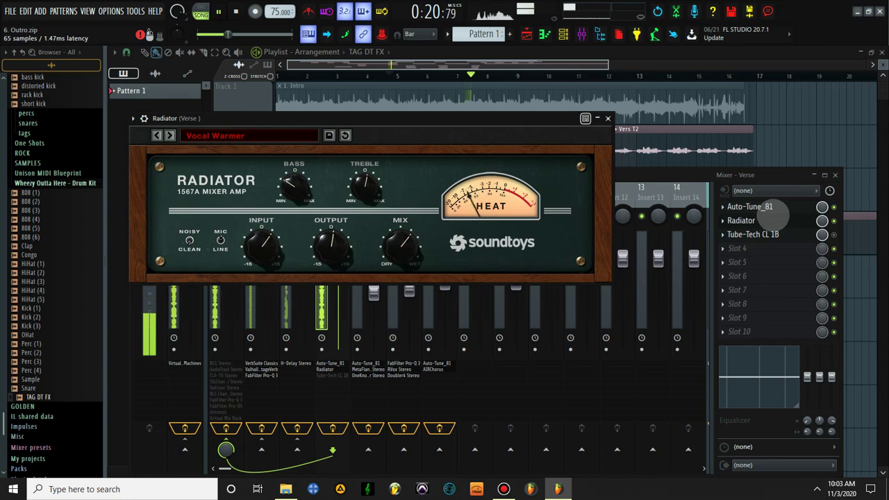
pyautogui.press('space')
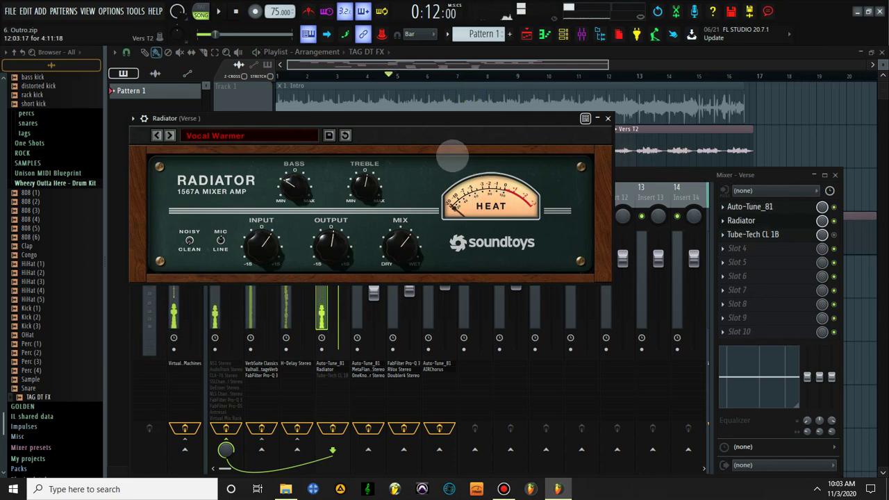
# Step: Toggle Radiator's Noisy/Clean switch, disable the Master track's effects, and audition the verse for noise
pyautogui.click(189, 239)
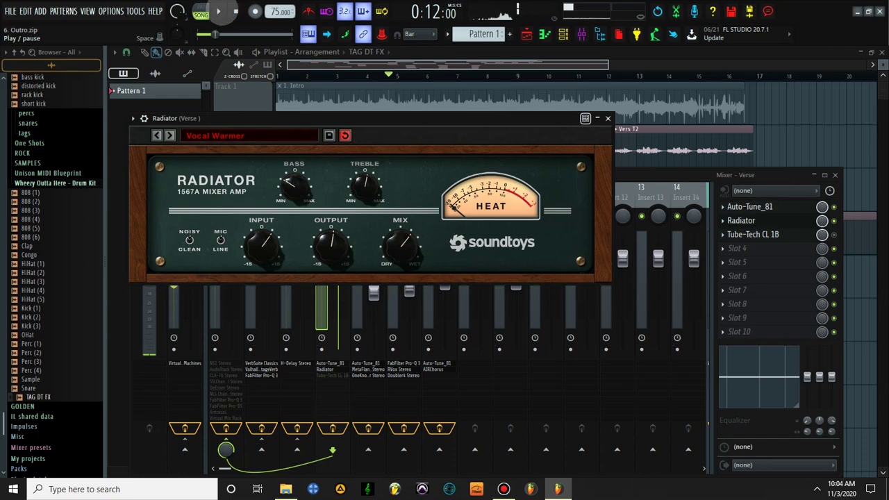
pyautogui.click(185, 427)
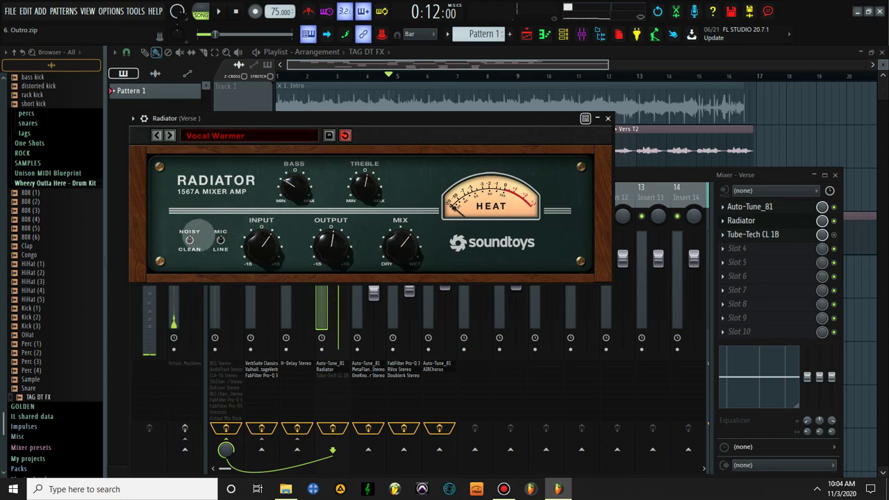
pyautogui.click(218, 12)
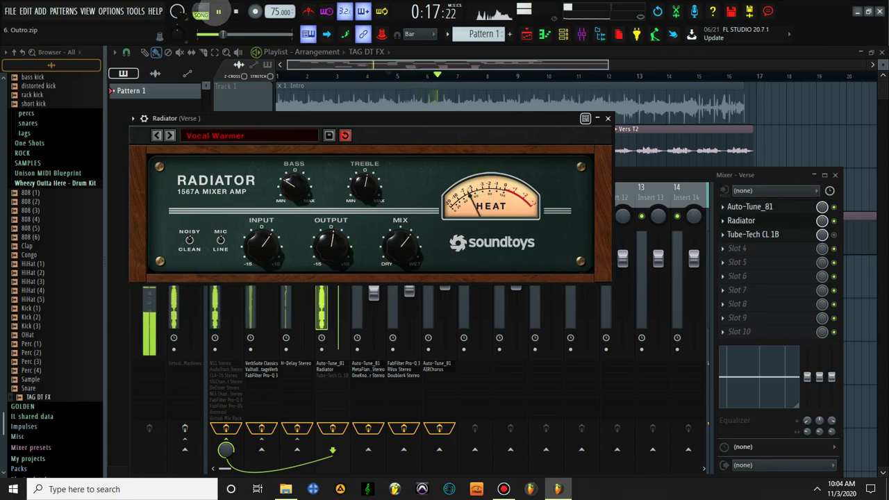
pyautogui.click(218, 12)
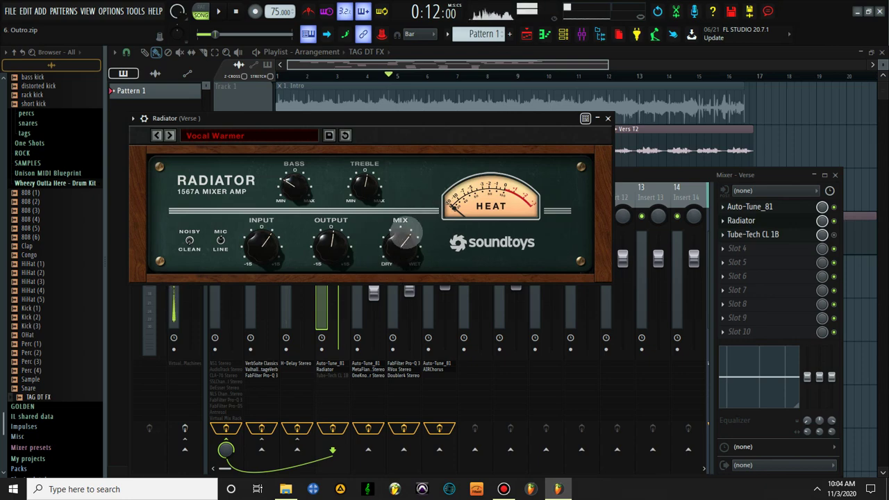
# Step: Close Radiator, re-enable Tube-Tech CL 1B on the Verse track, and examine its compression meter while auditioning the verse
pyautogui.click(607, 119)
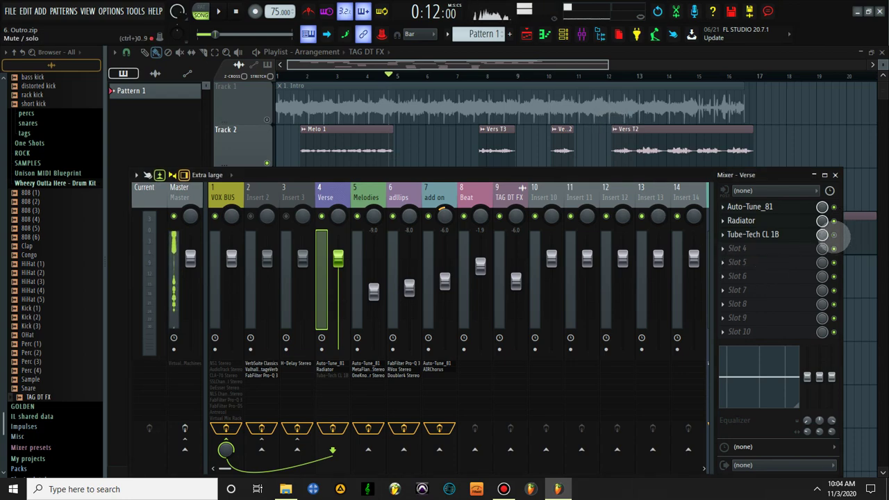
pyautogui.click(785, 240)
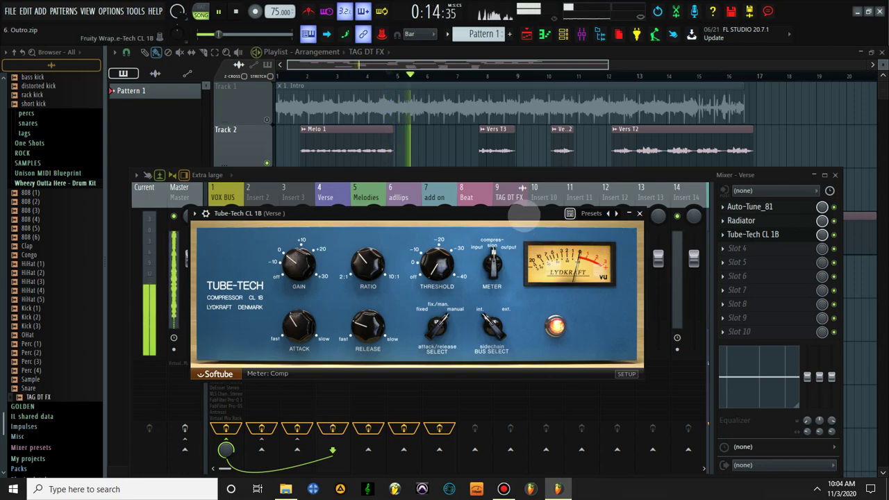
pyautogui.moveTo(517, 212); pyautogui.dragTo(638, 307)
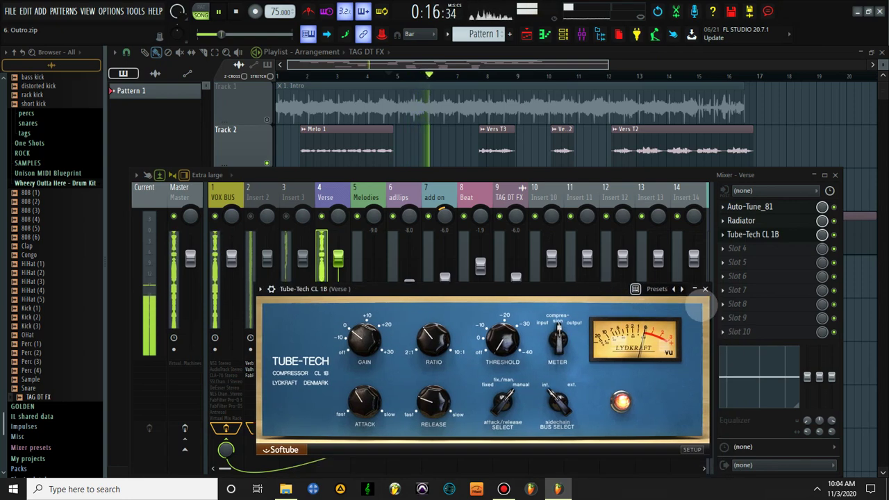
pyautogui.click(703, 292)
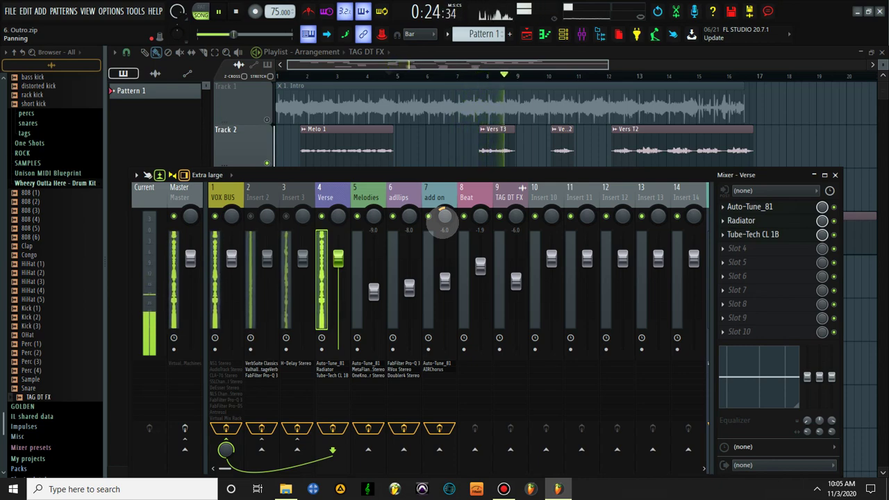
pyautogui.press('space')
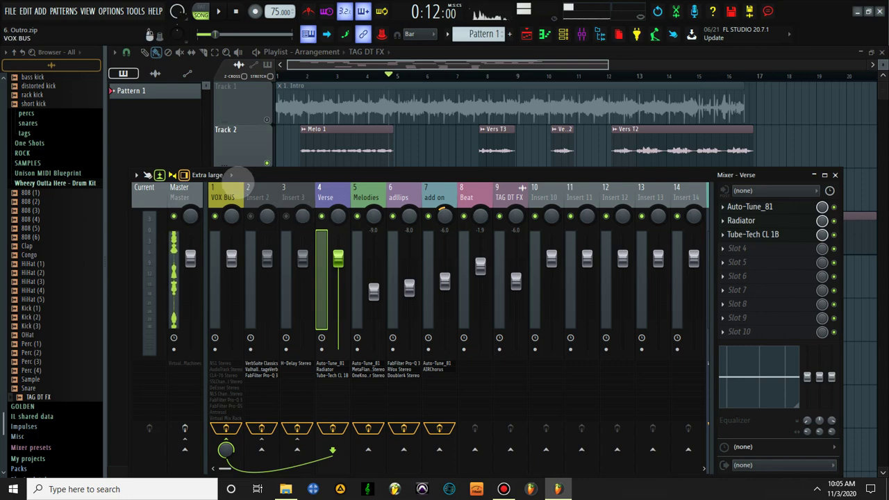
# Step: Enable only NS1 Stereo on the VOX BUS mixer track and audition the verse through it
pyautogui.click(222, 197)
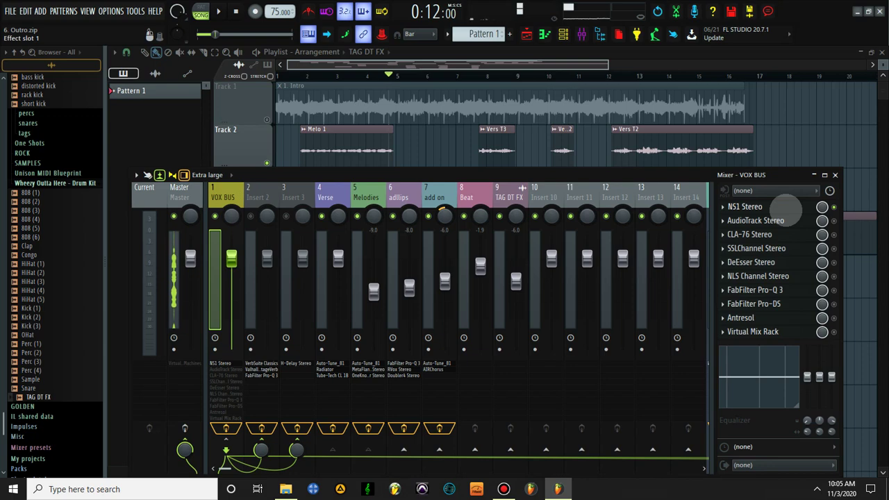
pyautogui.press('space')
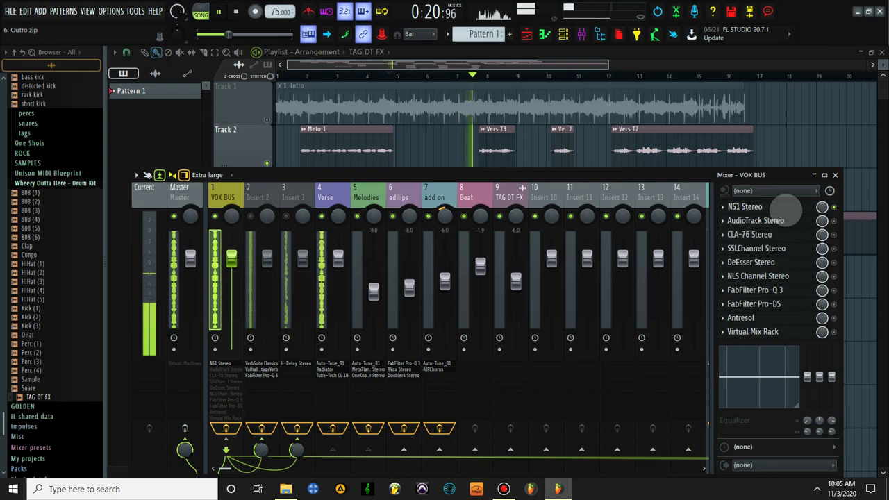
pyautogui.press('space')
# Step: Enable AudioTrack Stereo on the VOX BUS and examine its EQ, compressor and gate settings
pyautogui.click(833, 220)
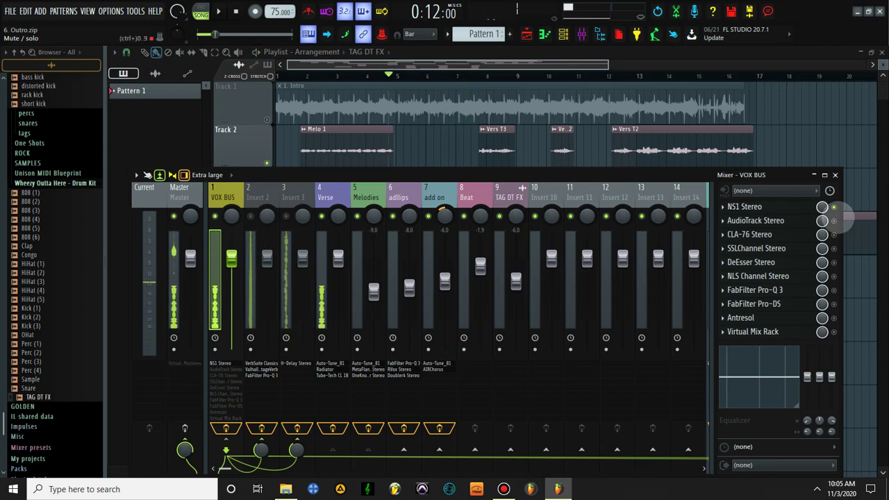
pyautogui.click(796, 221)
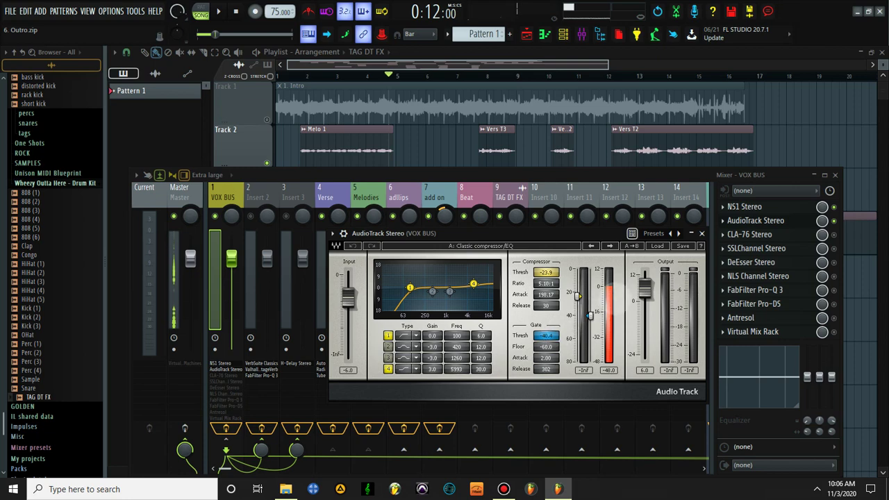
pyautogui.click(702, 234)
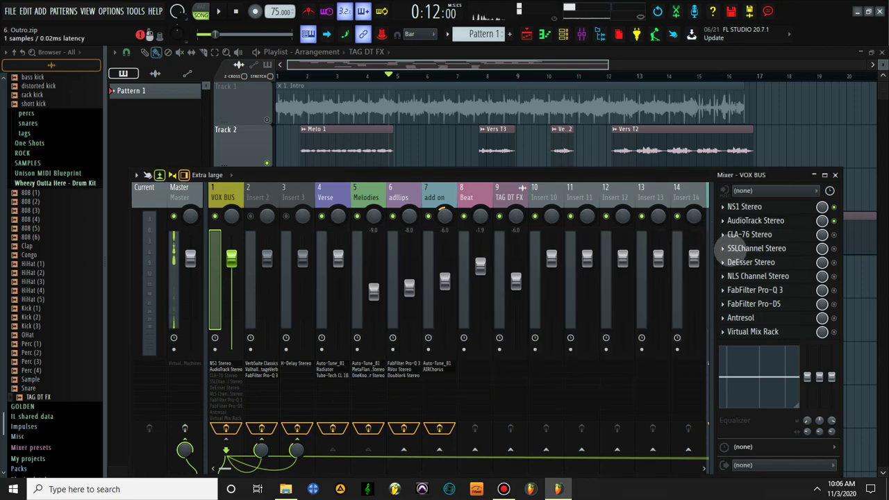
# Step: Open the bypassed CLA-76 Stereo on the VOX BUS and audition the verse through NS1 and AudioTrack
pyautogui.click(757, 235)
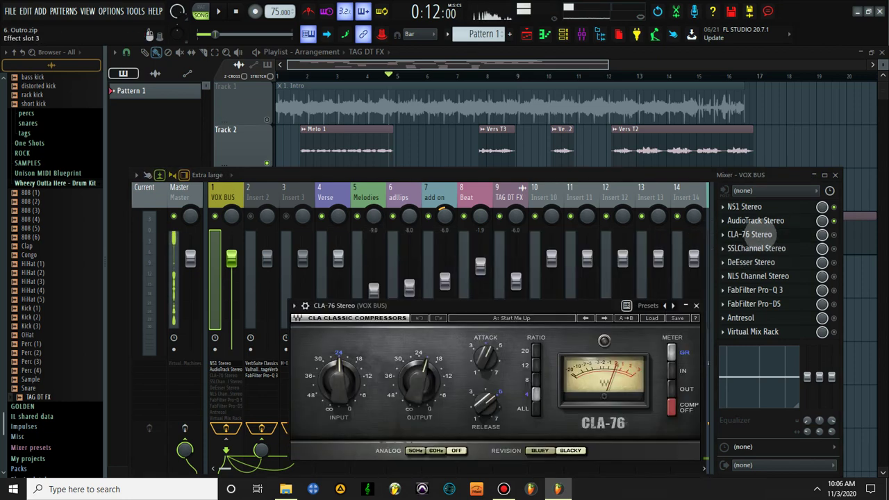
pyautogui.press('space')
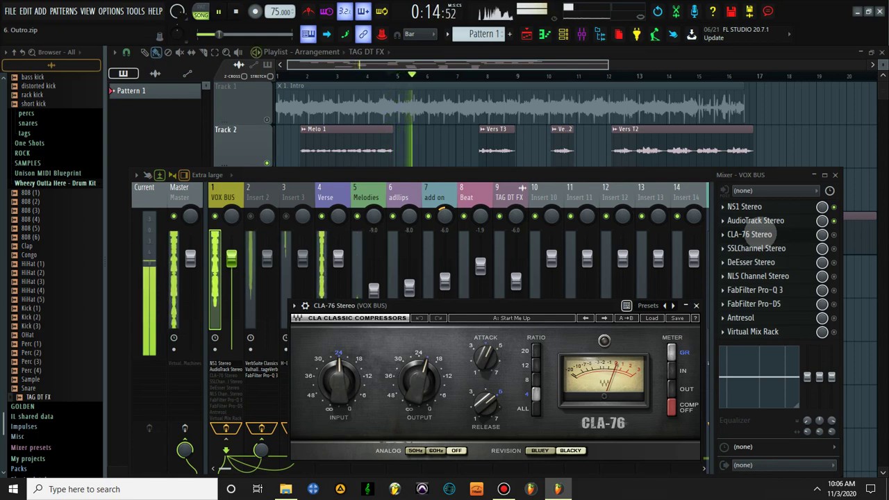
pyautogui.press('space')
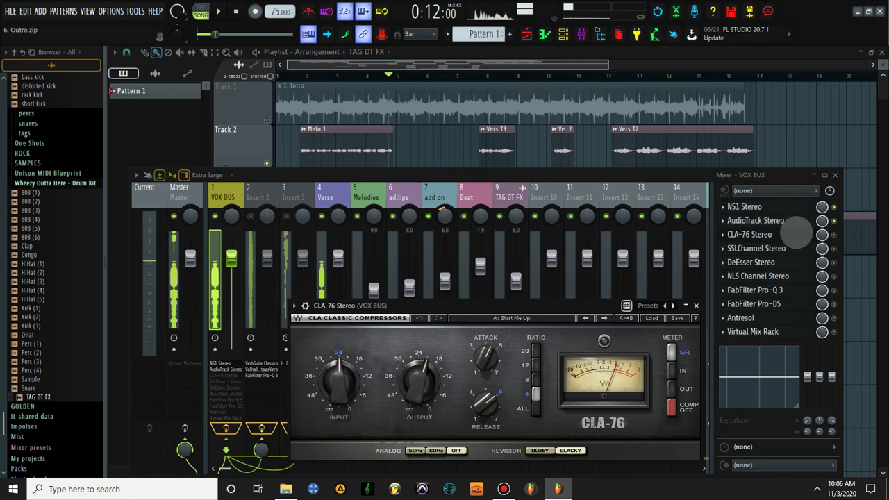
# Step: Compare the verse with AudioTrack Stereo bypassed and re-enabled on the VOX BUS, keeping CLA-76 closed
pyautogui.click(834, 221)
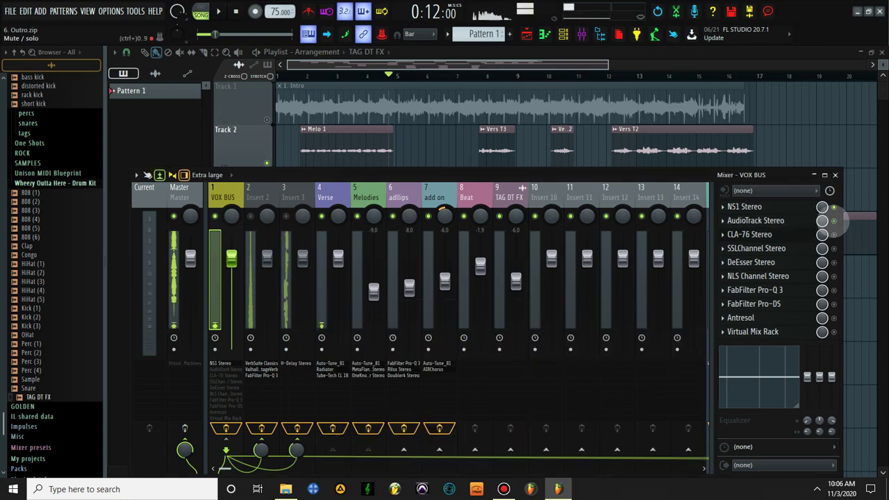
pyautogui.press('space')
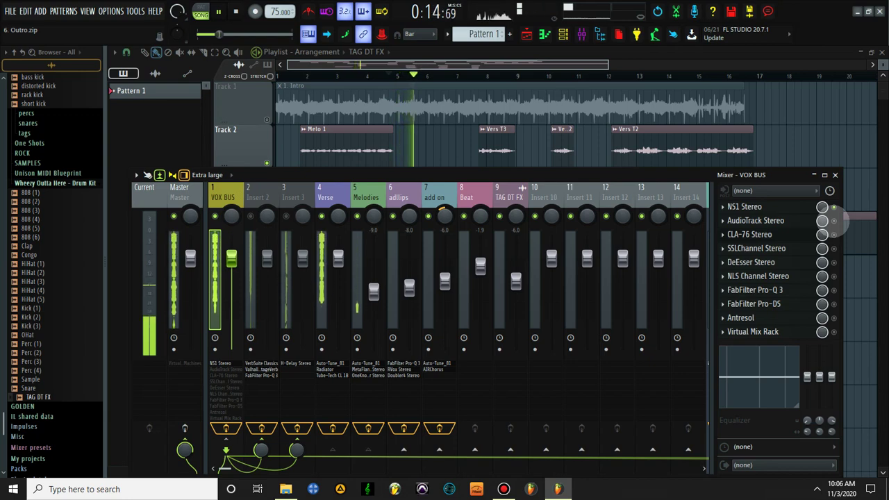
pyautogui.press('space')
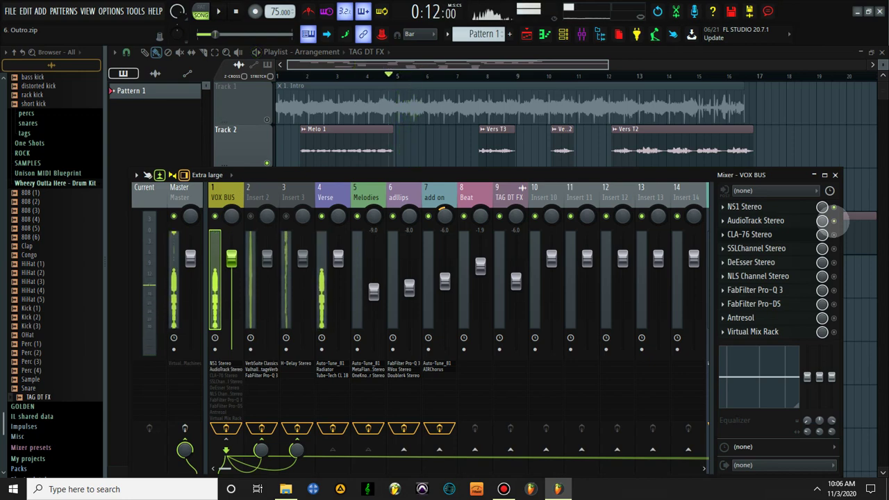
pyautogui.press('space')
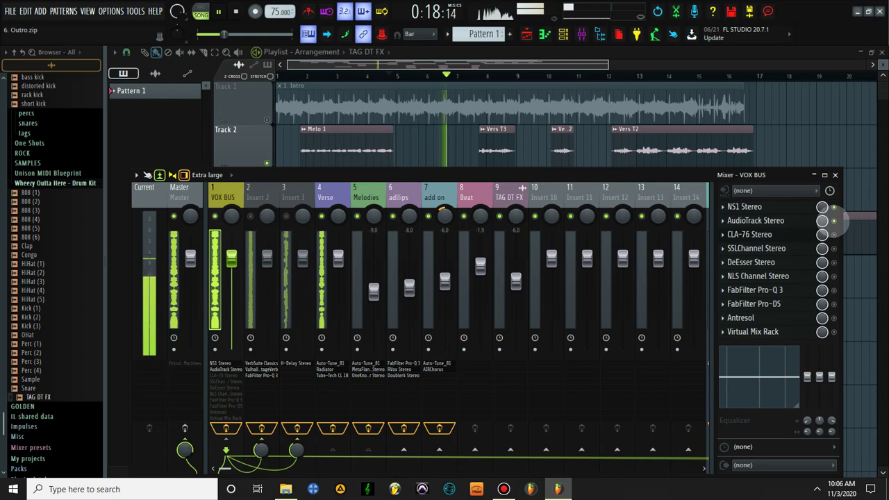
pyautogui.press('space')
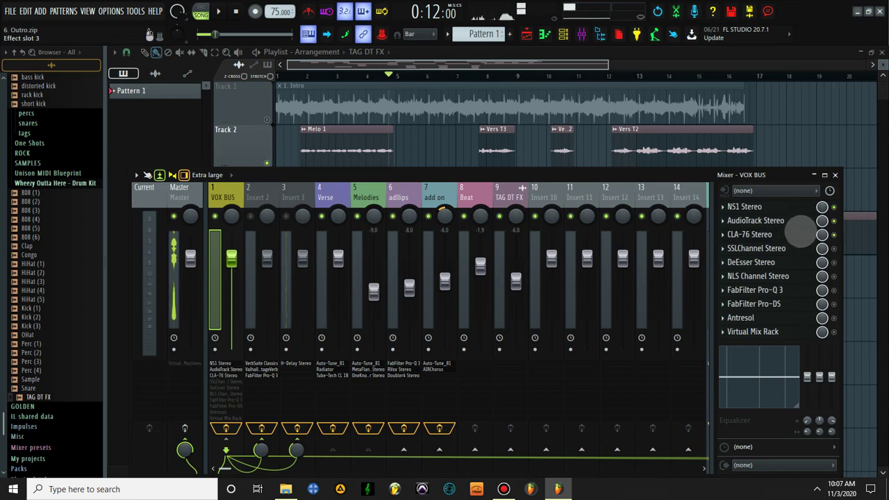
# Step: Enable CLA-76 Stereo on the VOX BUS, examine its compressor settings, and audition the verse with its window closed
pyautogui.click(794, 232)
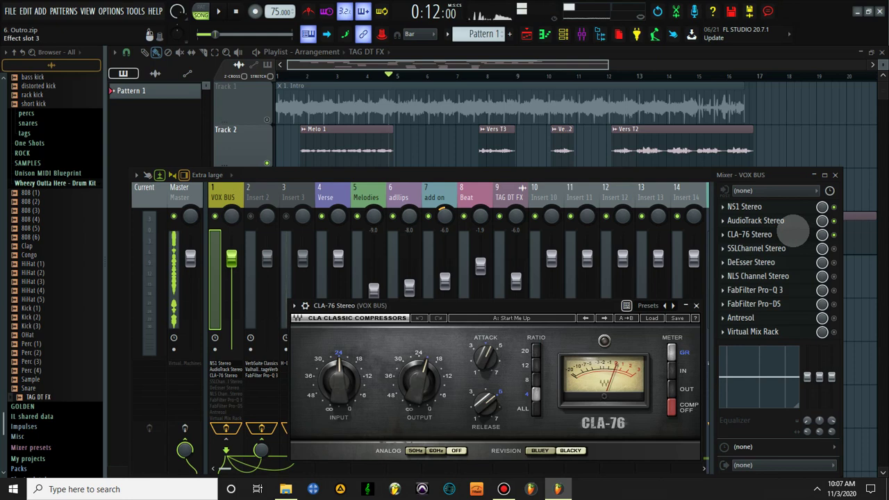
pyautogui.moveTo(575, 306); pyautogui.dragTo(566, 280)
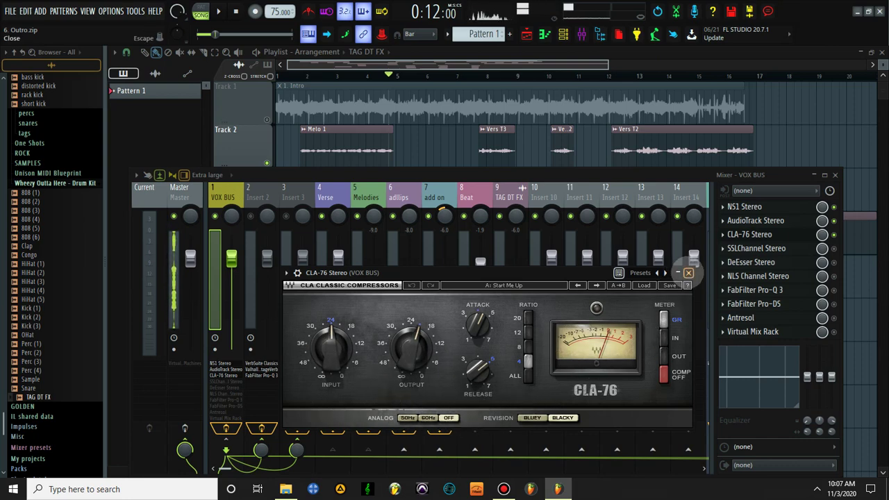
pyautogui.click(688, 273)
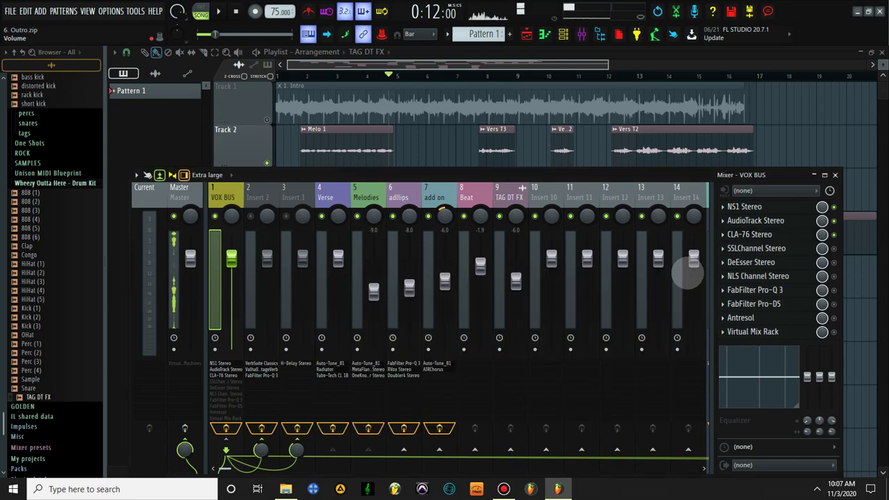
pyautogui.press('space')
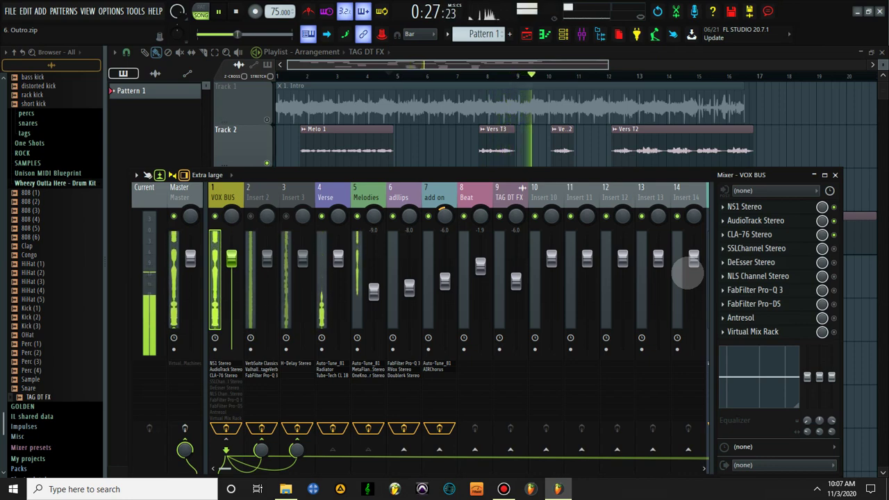
pyautogui.press('space')
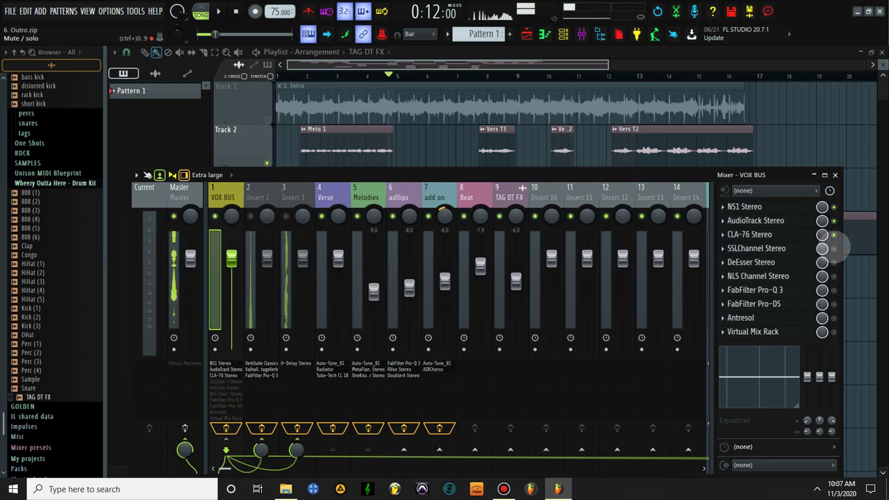
# Step: Enable SSLChannel Stereo on the VOX BUS and examine its filter, HF, HMF and LMF equalizer settings
pyautogui.click(783, 248)
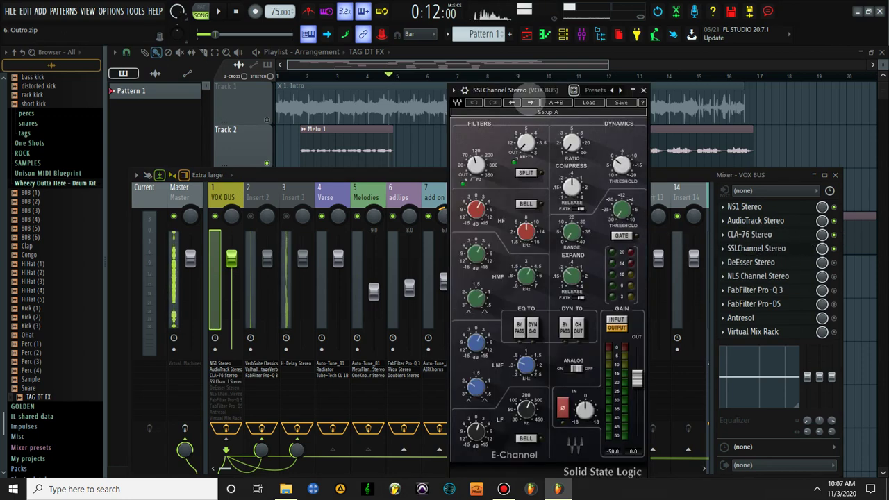
pyautogui.moveTo(534, 77); pyautogui.dragTo(516, 62)
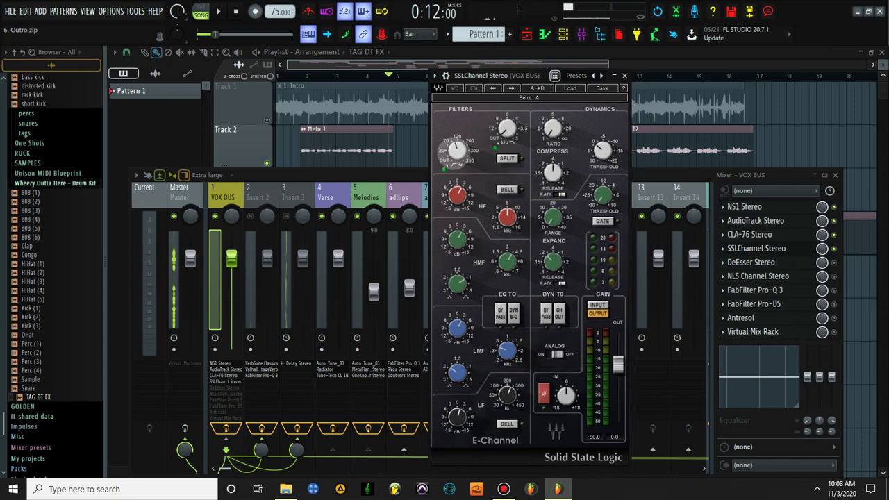
pyautogui.click(457, 150)
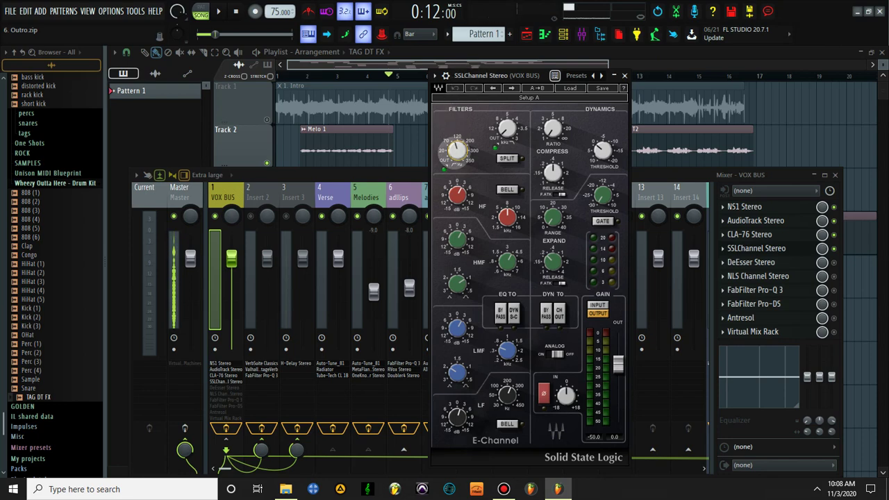
pyautogui.moveTo(458, 146)
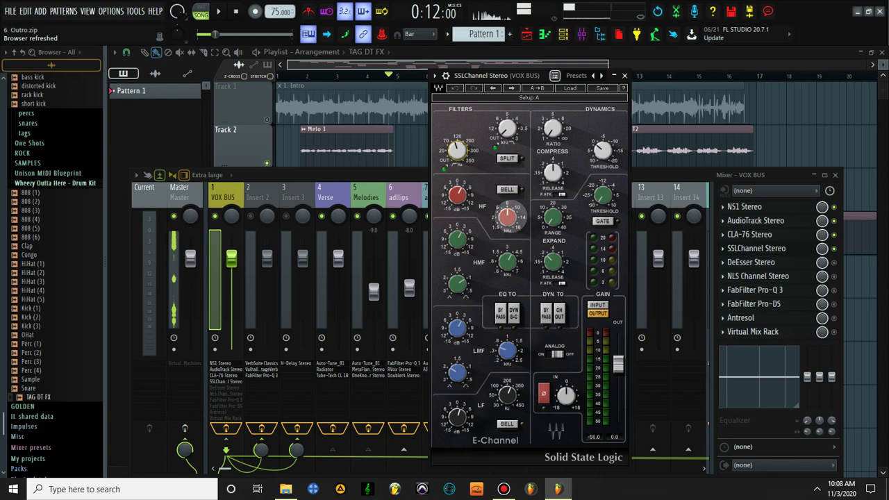
pyautogui.moveTo(507, 217); pyautogui.dragTo(507, 225)
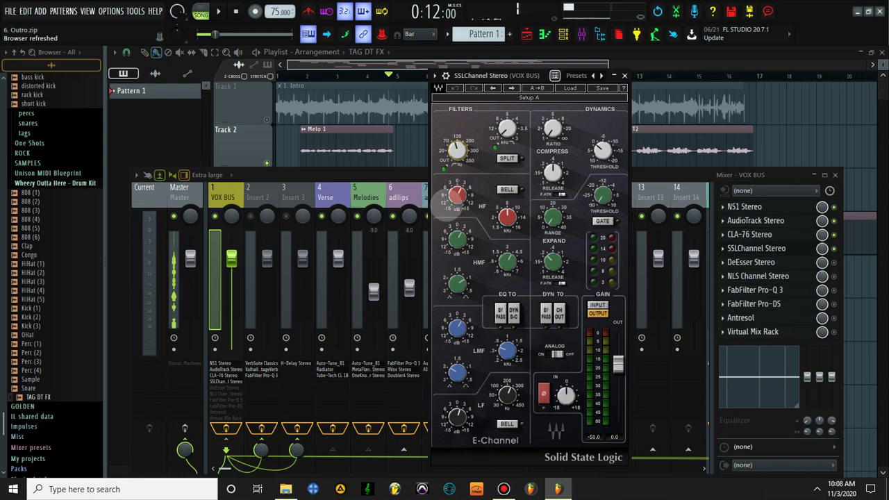
pyautogui.moveTo(457, 194)
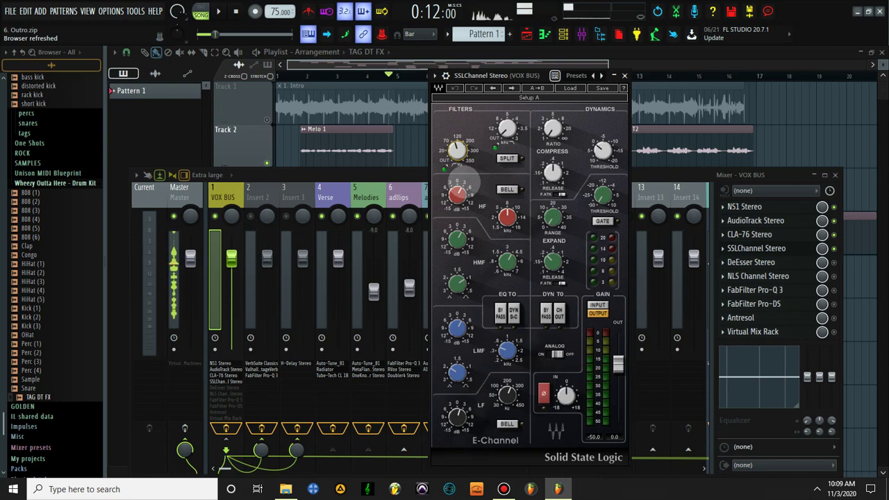
pyautogui.moveTo(457, 232)
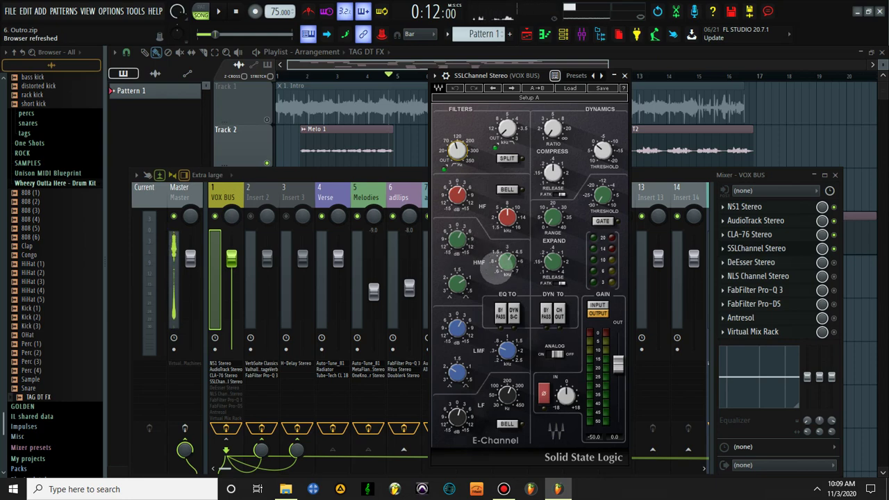
pyautogui.moveTo(503, 264)
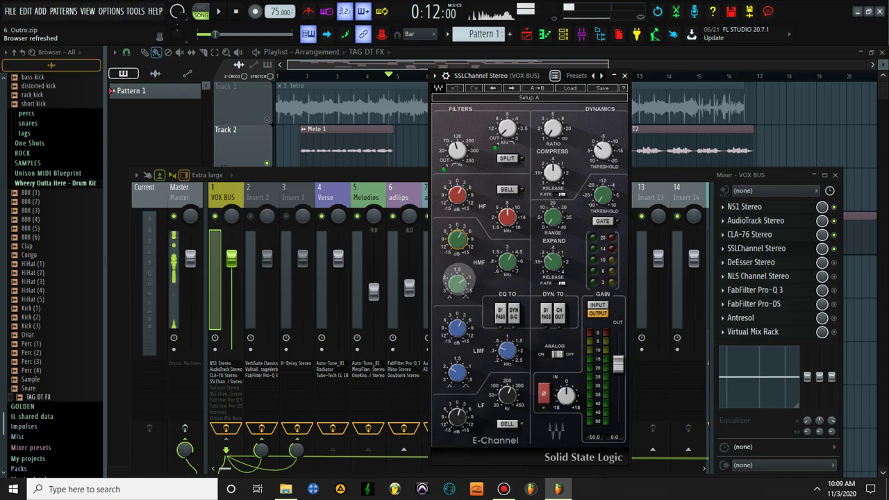
pyautogui.moveTo(463, 286)
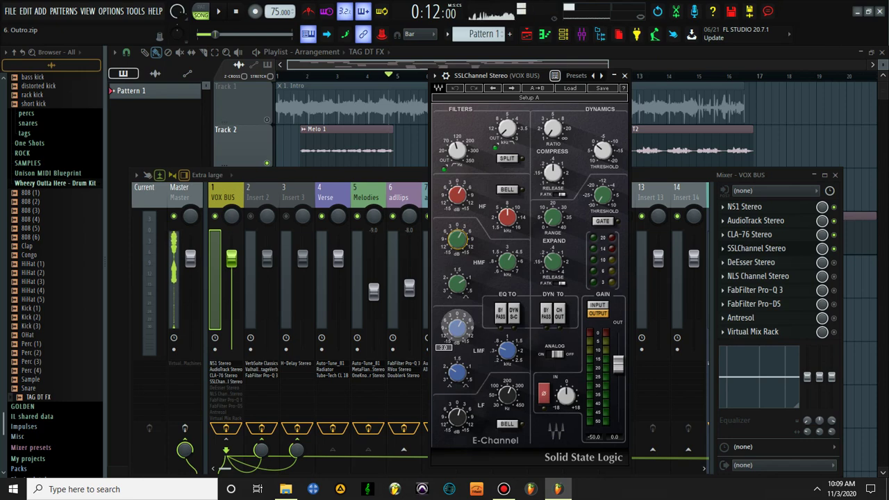
# Step: Audition the verse while toggling SSLChannel's phase switch and comparing the plugin bypassed and enabled on the VOX BUS, leaving it enabled and closed
pyautogui.press('space')
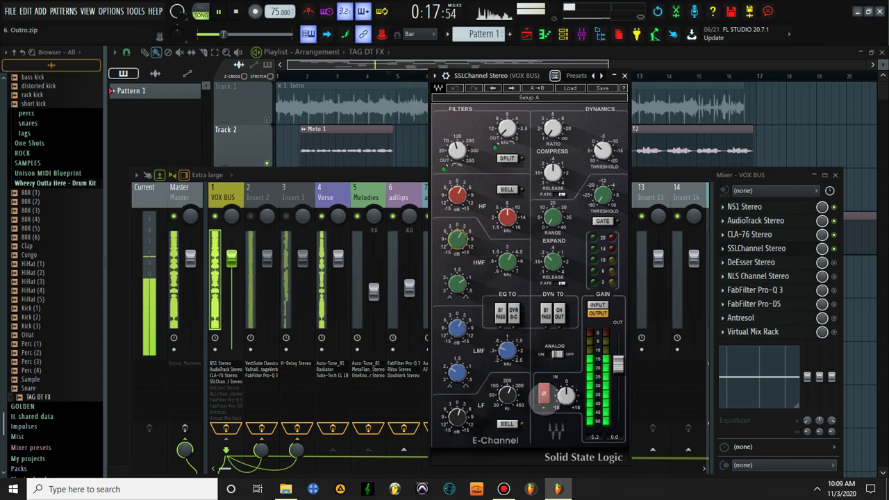
pyautogui.click(543, 395)
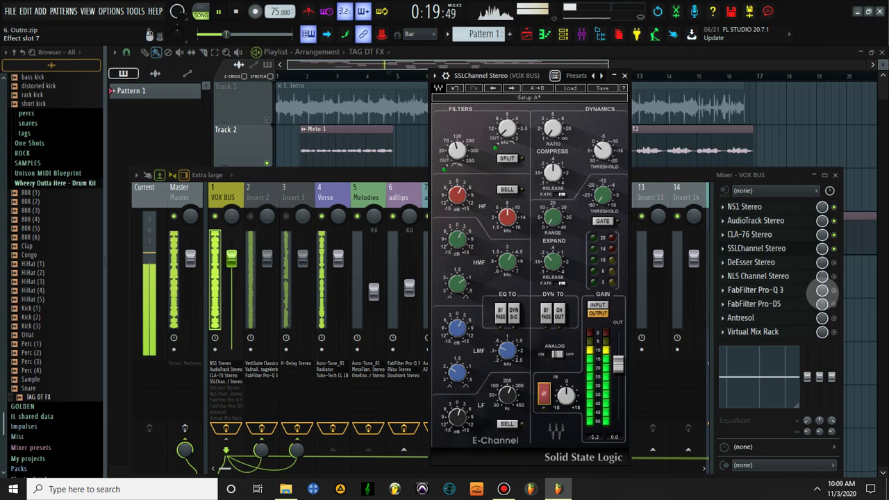
pyautogui.click(834, 248)
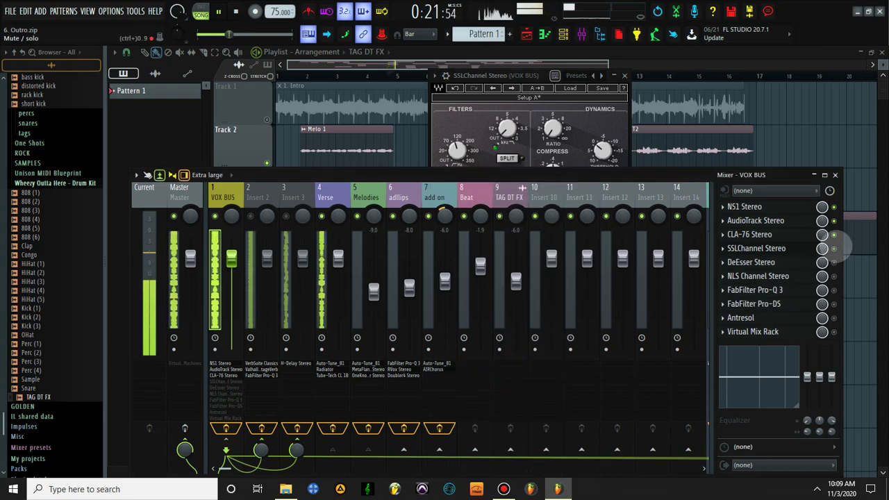
pyautogui.click(834, 248)
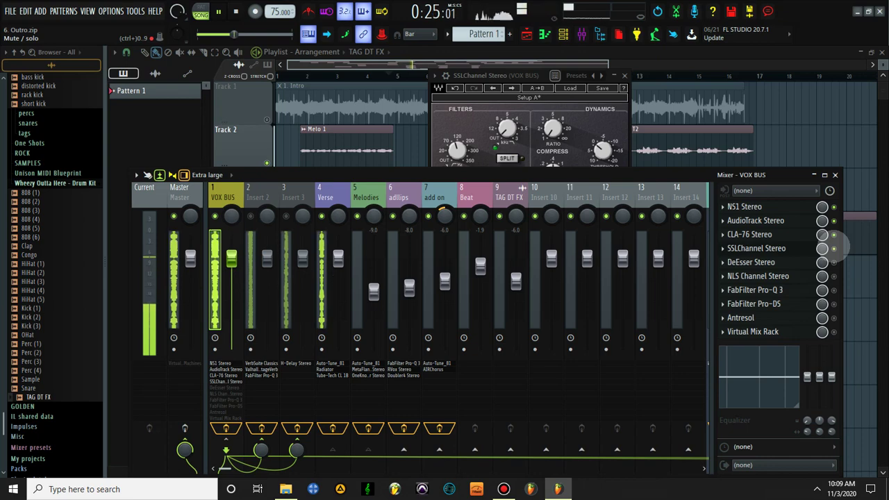
pyautogui.press('space')
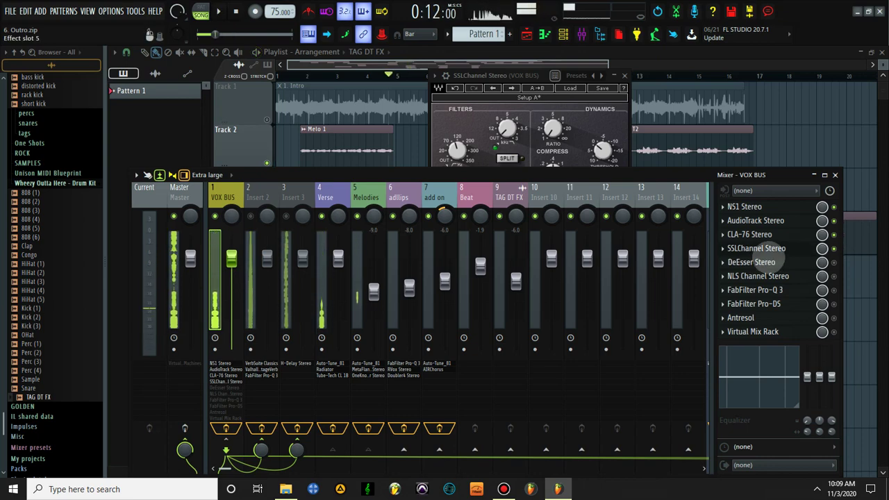
pyautogui.click(761, 248)
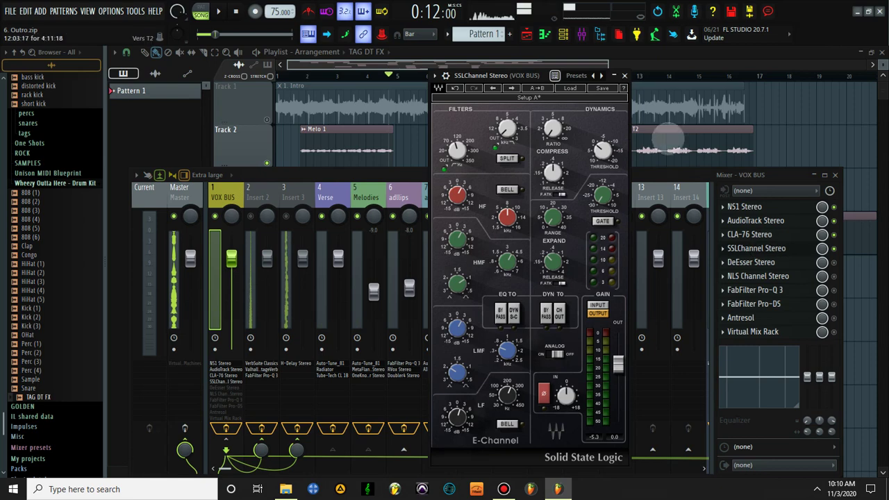
pyautogui.click(624, 75)
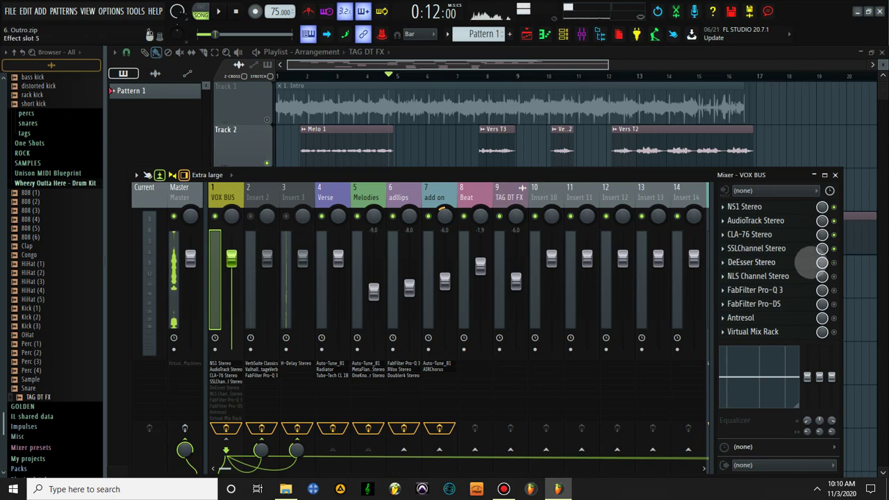
# Step: Enable DeEsser Stereo on the VOX BUS, examine its threshold and attenuation meters while auditioning the verse, and close it
pyautogui.click(834, 262)
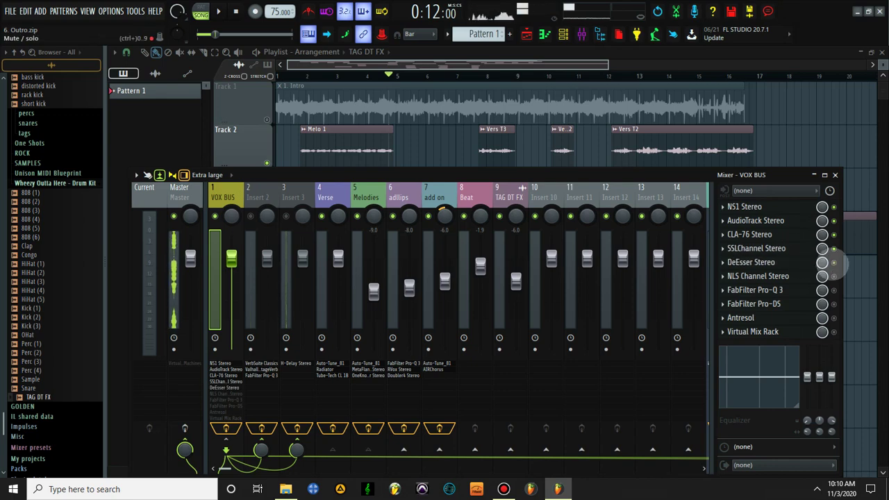
pyautogui.click(790, 264)
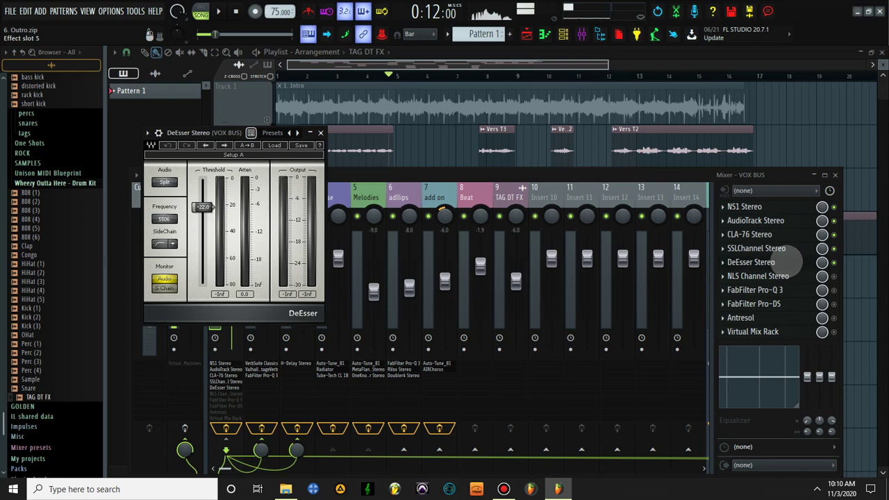
pyautogui.press('space')
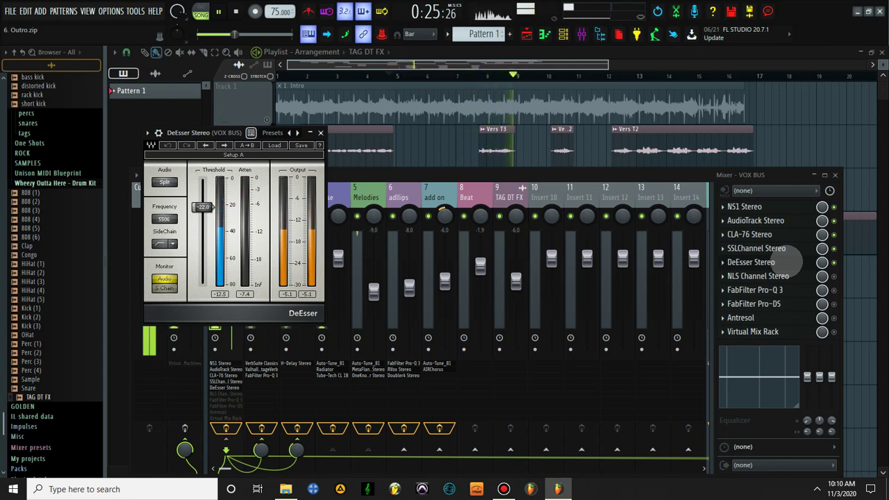
pyautogui.press('space')
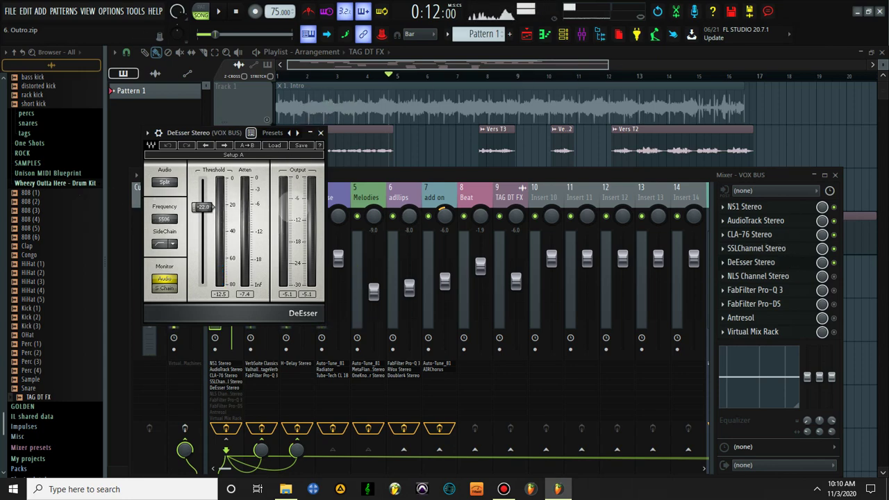
pyautogui.click(320, 132)
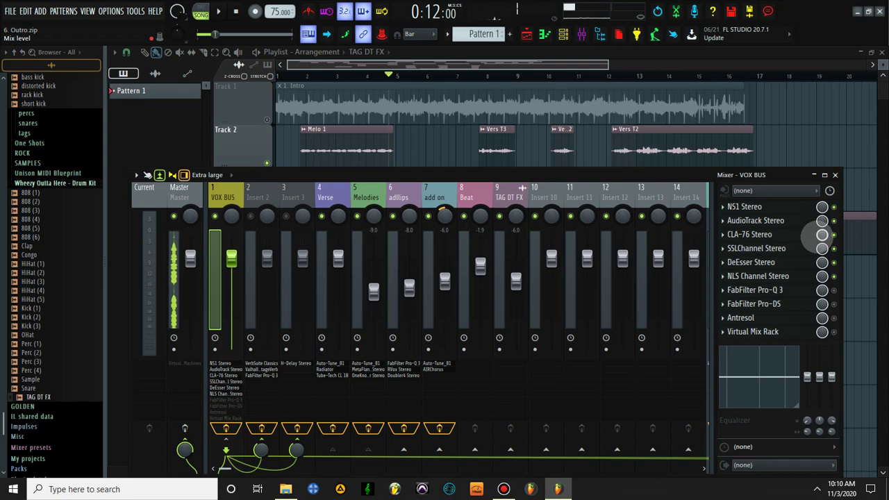
# Step: Enable NLS Channel Stereo and FabFilter Pro-Q 3 on the VOX BUS and examine each plugin's settings, closing both
pyautogui.click(754, 277)
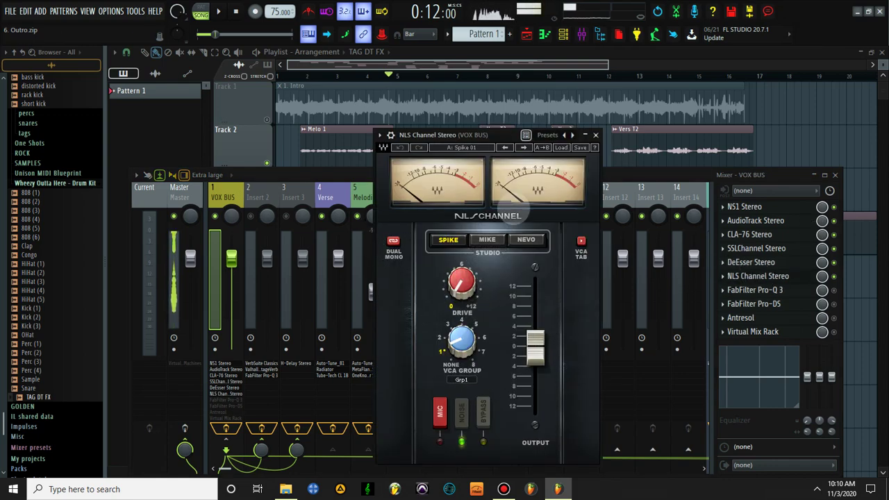
pyautogui.click(595, 135)
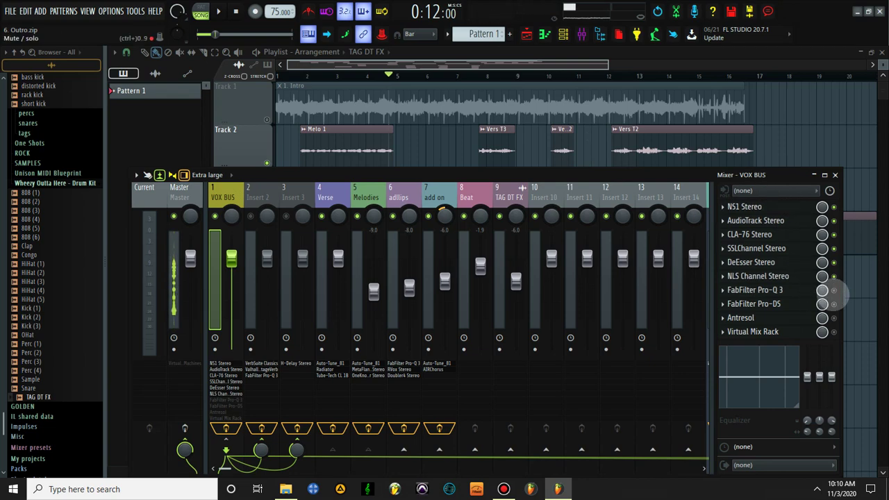
pyautogui.click(791, 289)
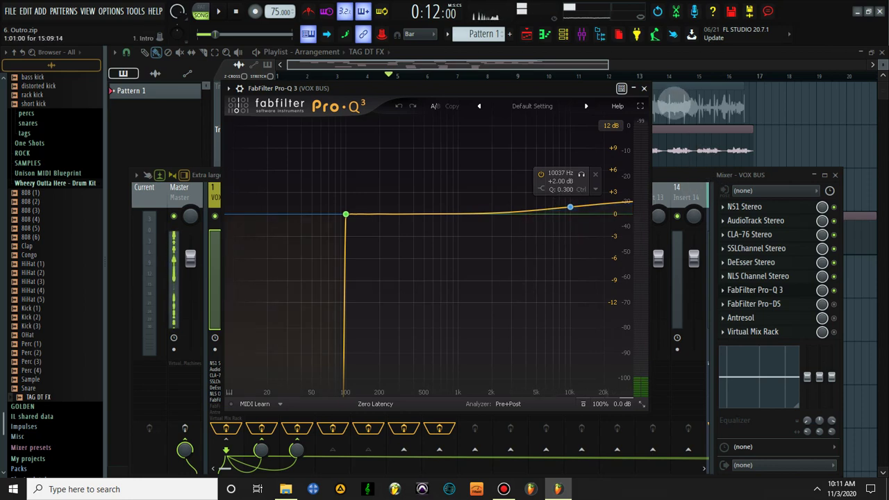
pyautogui.click(643, 88)
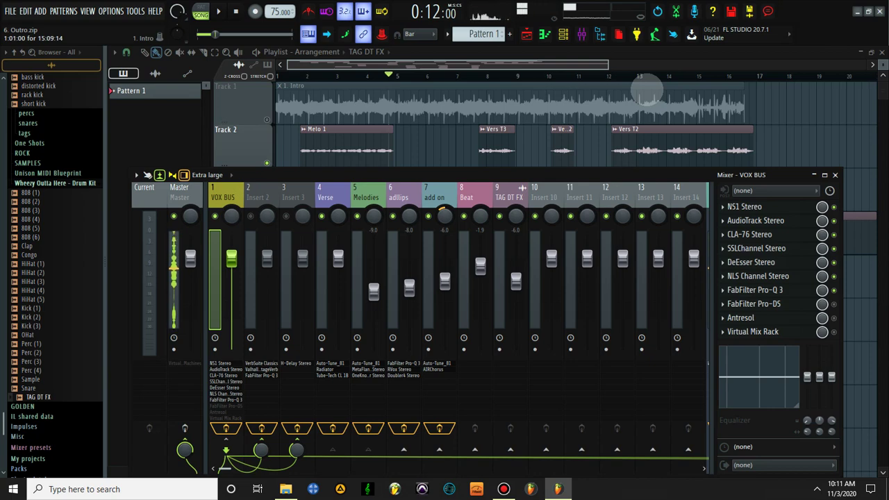
# Step: Audition the verse, enable FabFilter Pro-DS on the VOX BUS, and audition it again while watching the de-esser's display, closing the plugin
pyautogui.press('space')
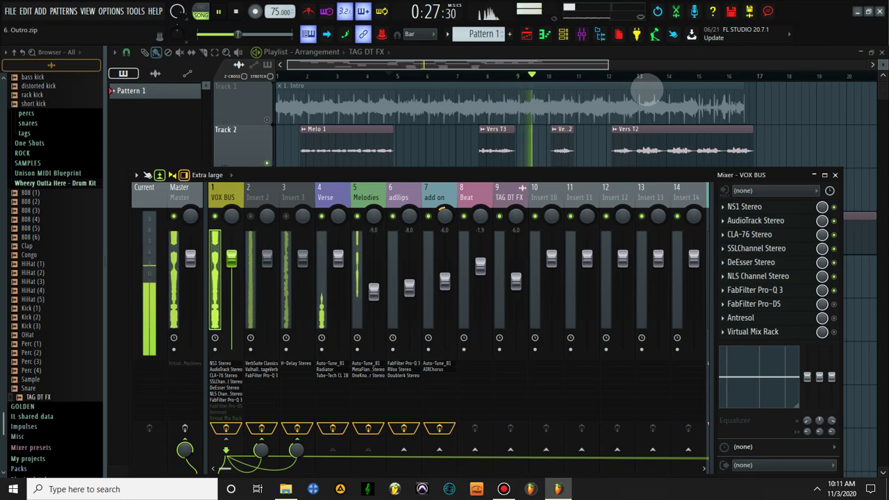
pyautogui.press('space')
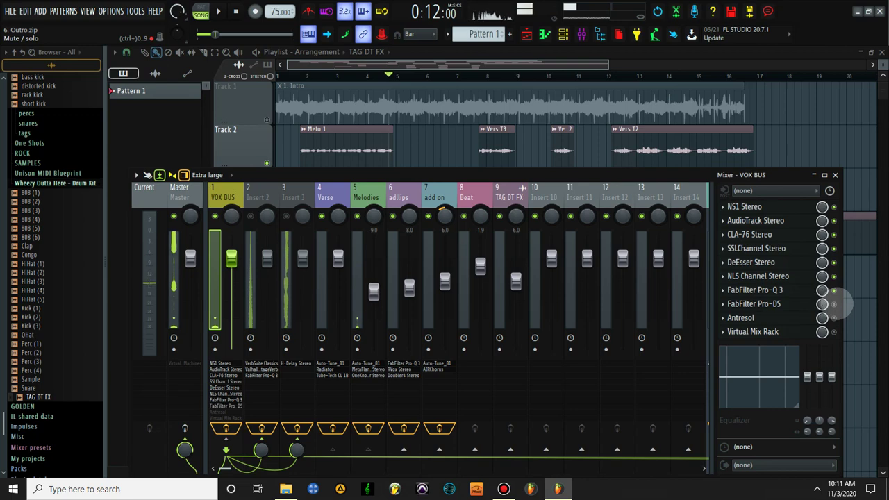
pyautogui.click(806, 304)
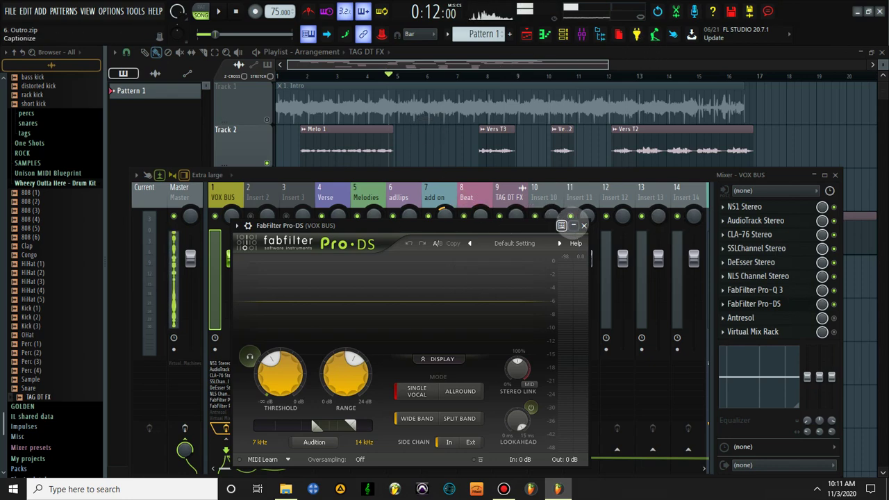
pyautogui.press('space')
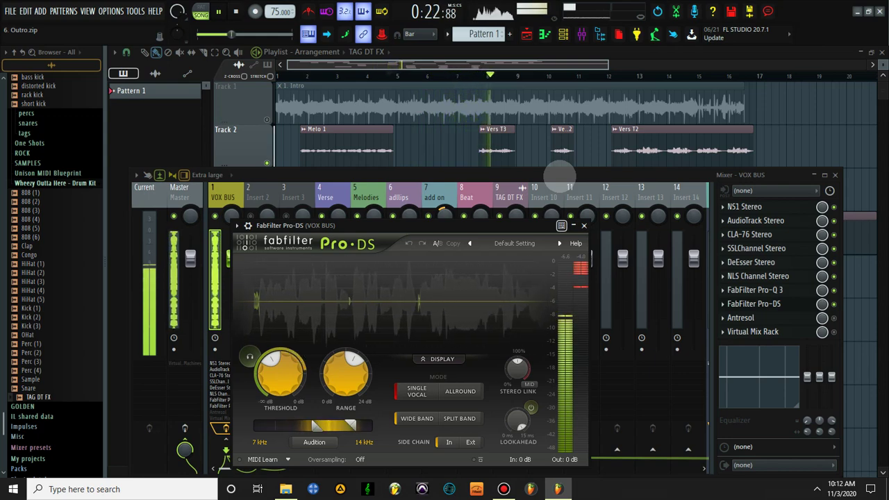
pyautogui.press('space')
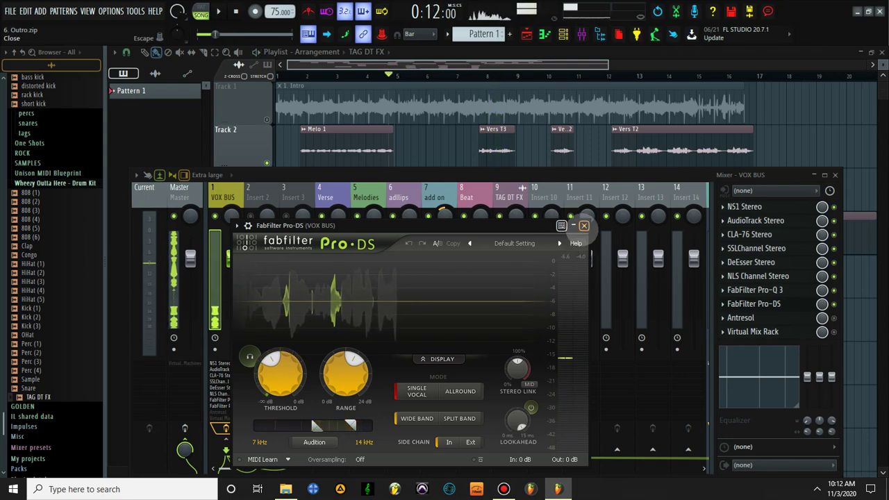
pyautogui.click(583, 226)
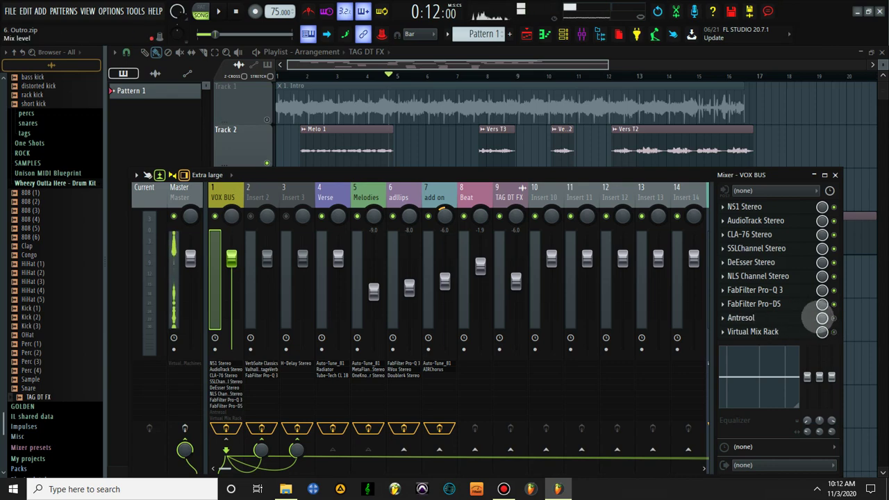
# Step: Enable Antresol on the VOX BUS, audition the verse while varying its FX dry/wet amount, and close the plugin
pyautogui.click(834, 317)
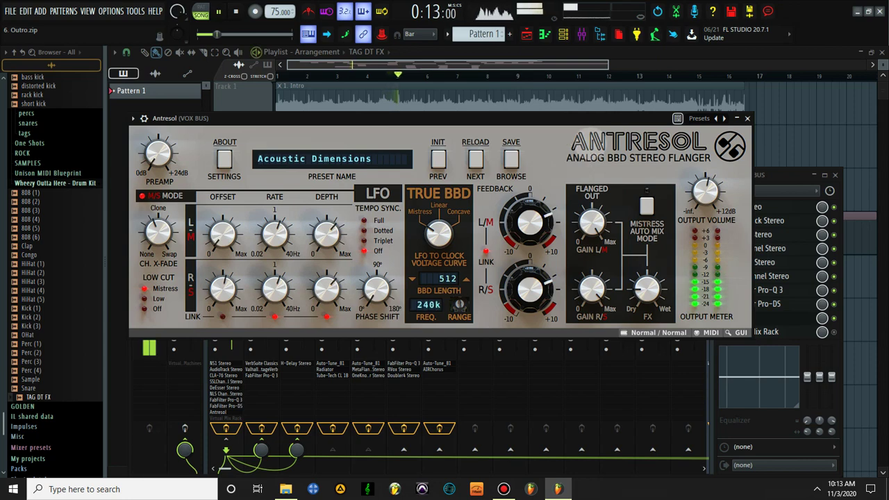
pyautogui.moveTo(634, 277); pyautogui.dragTo(673, 135)
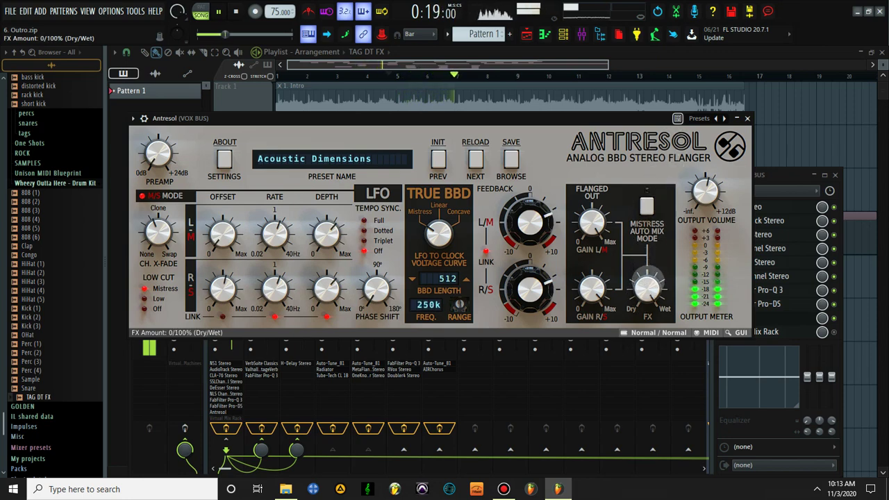
pyautogui.moveTo(647, 284); pyautogui.dragTo(642, 394)
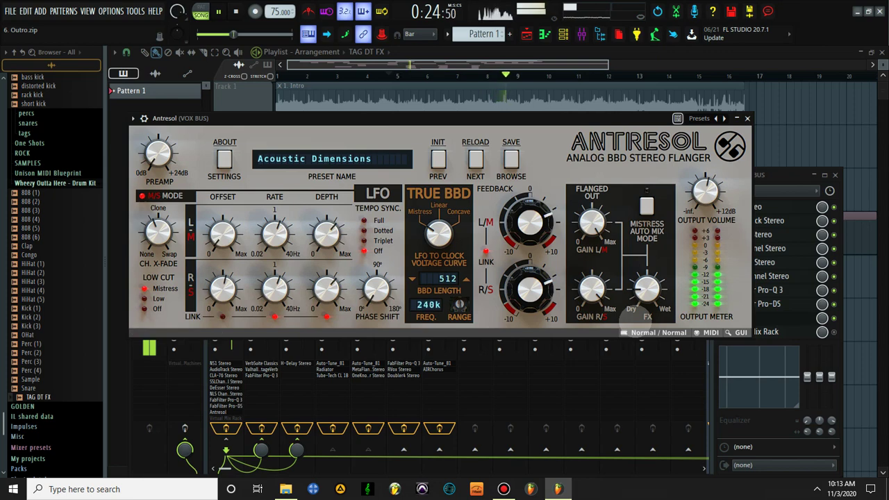
pyautogui.press('space')
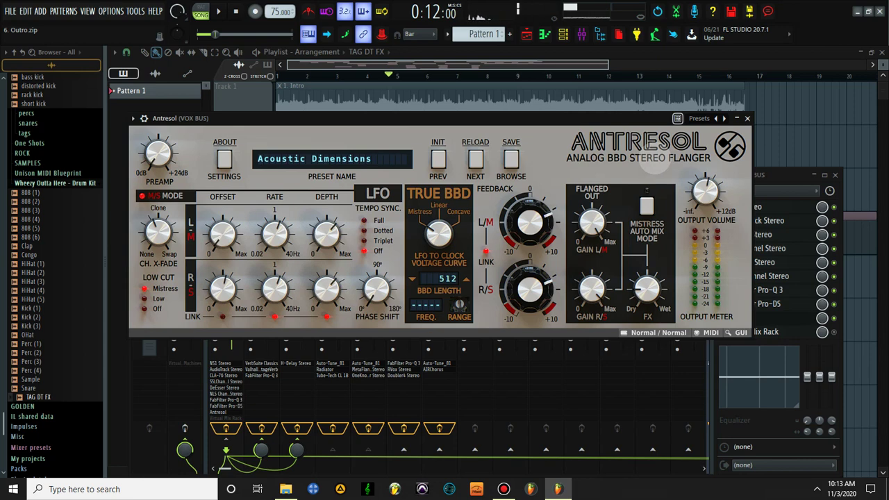
pyautogui.moveTo(460, 130); pyautogui.dragTo(478, 174)
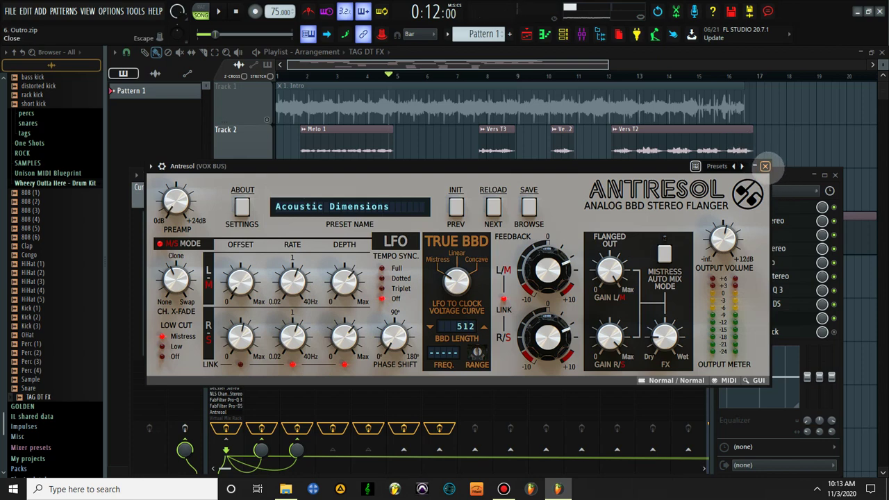
pyautogui.click(764, 166)
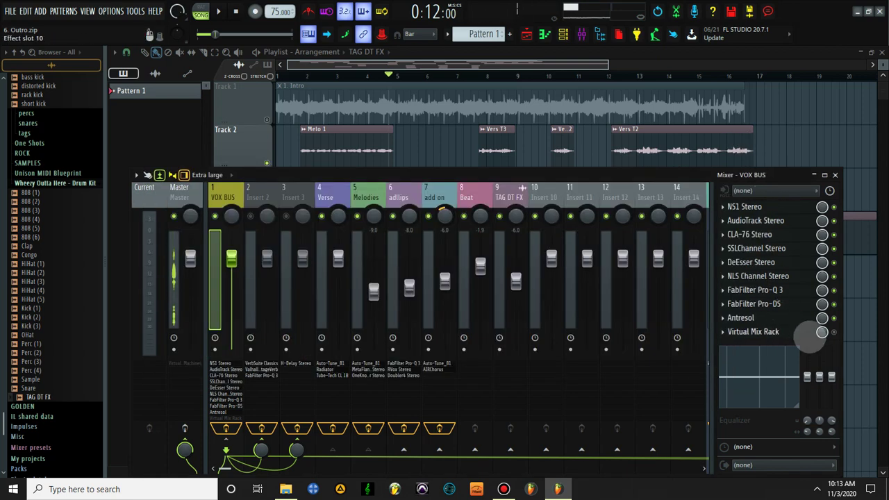
# Step: Enable Virtual Mix Rack on the VOX BUS, audition the verse while examining its Trimmer module, and close the plugin
pyautogui.click(834, 332)
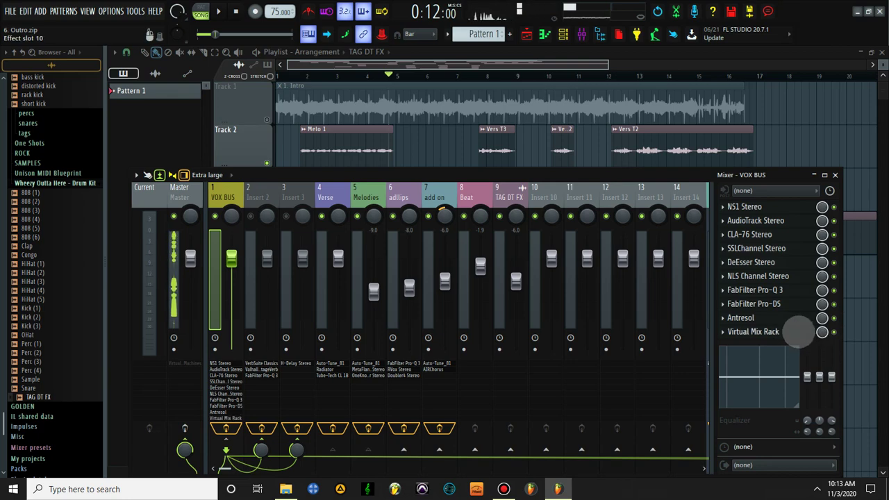
pyautogui.click(799, 331)
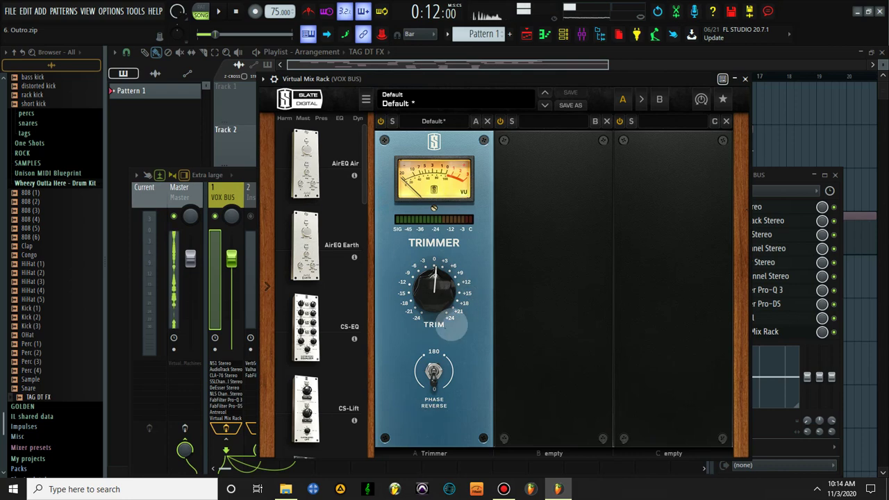
pyautogui.press('space')
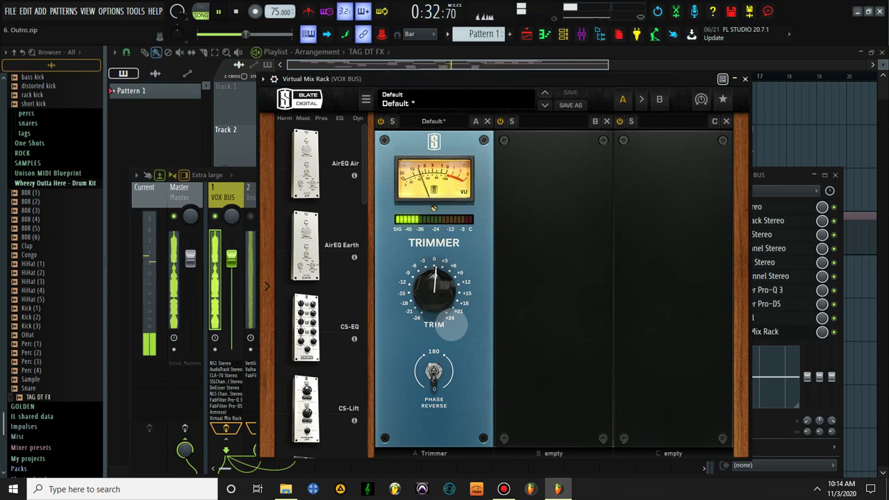
pyautogui.press('space')
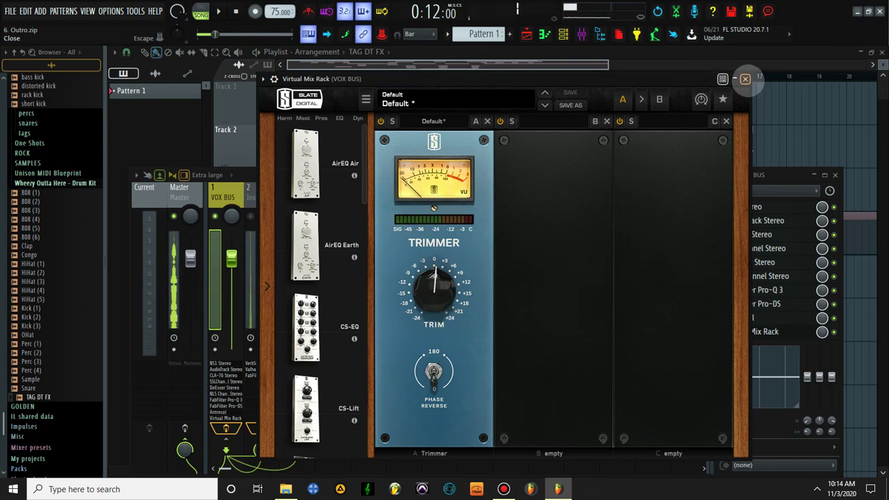
pyautogui.click(744, 79)
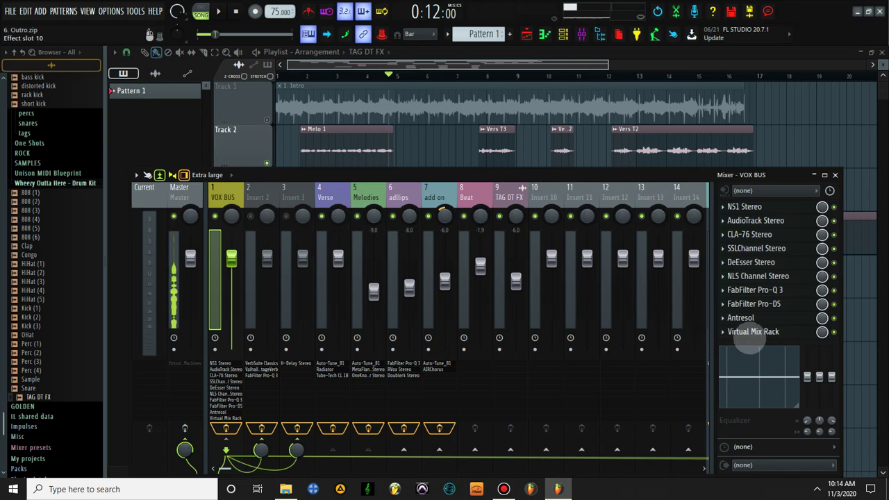
pyautogui.click(750, 332)
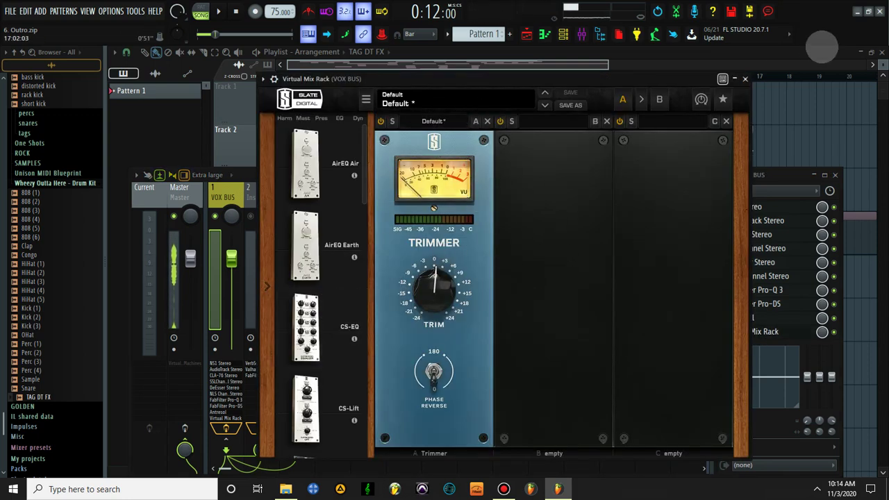
pyautogui.click(745, 79)
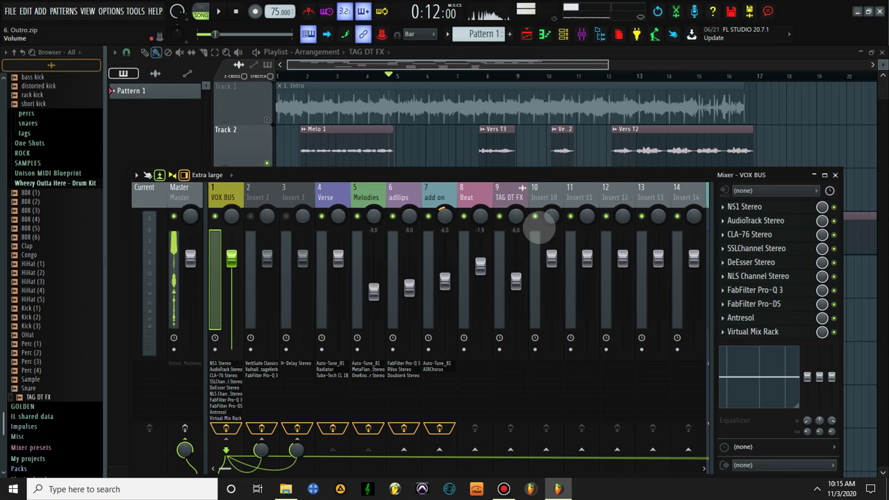
# Step: Unmute Insert 2, compare its effect chain with the VOX BUS, and audition the verse with the reverb send active
pyautogui.click(256, 193)
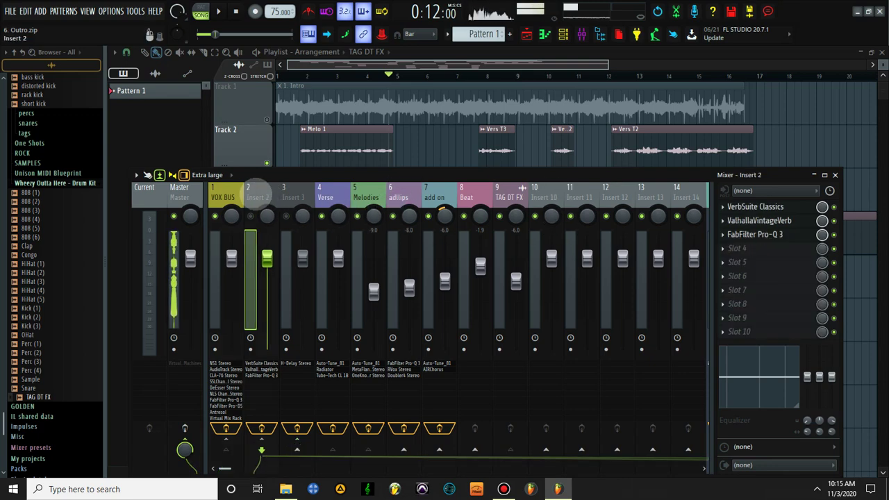
pyautogui.click(223, 195)
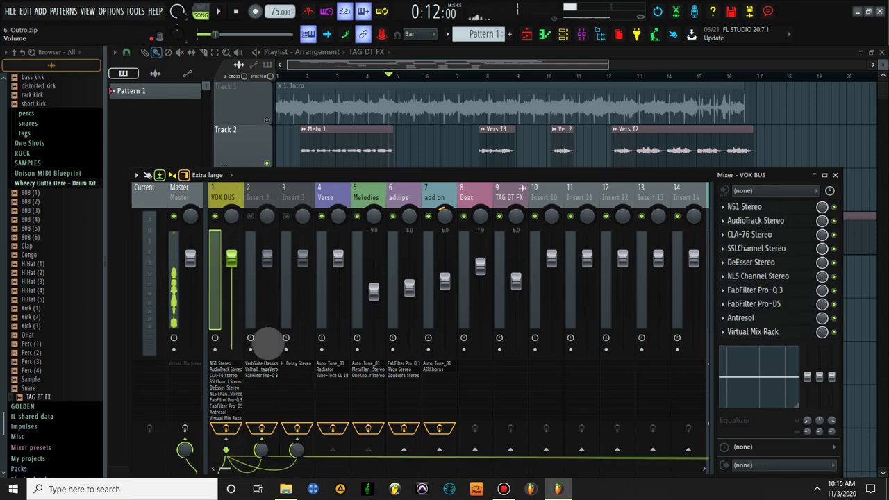
pyautogui.click(250, 216)
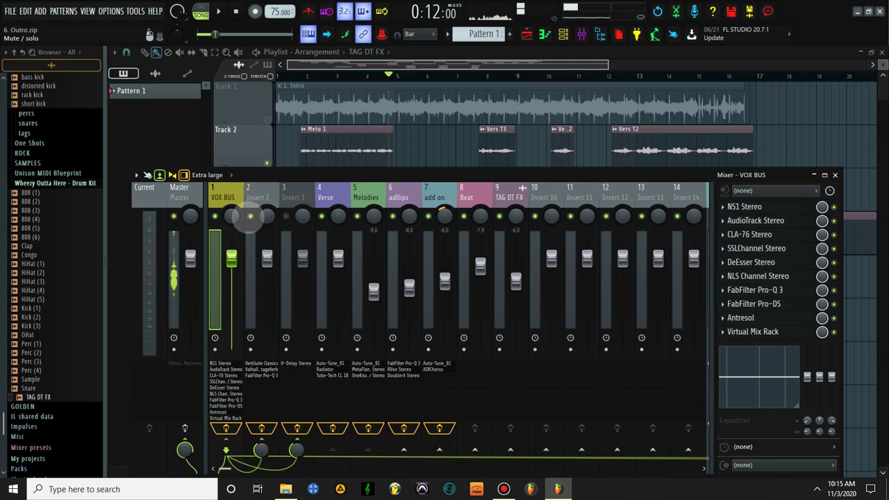
pyautogui.click(258, 194)
pyautogui.click(227, 191)
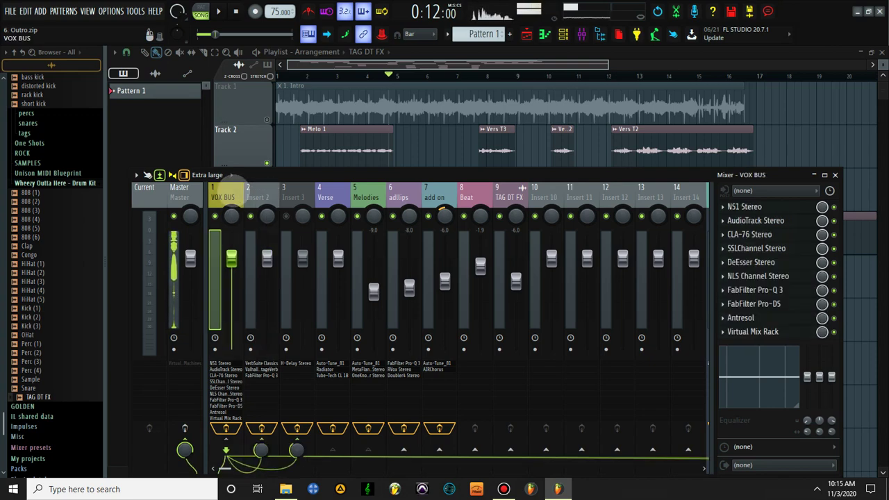
pyautogui.press('space')
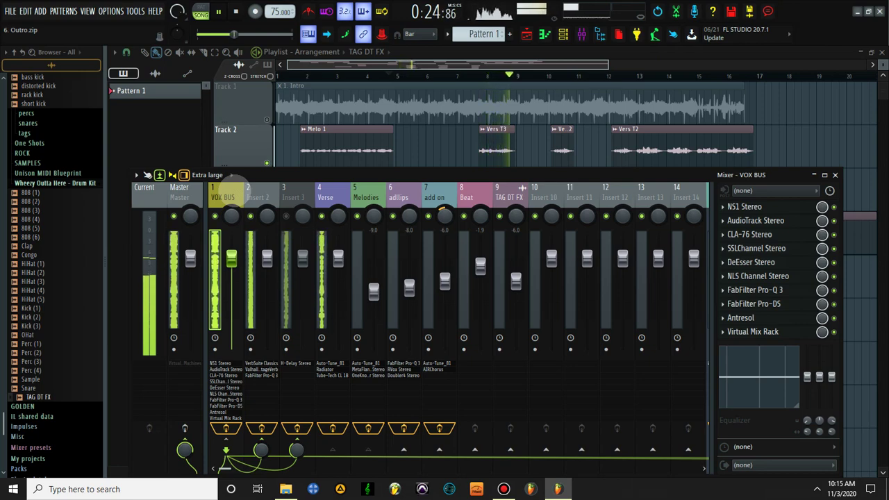
pyautogui.press('space')
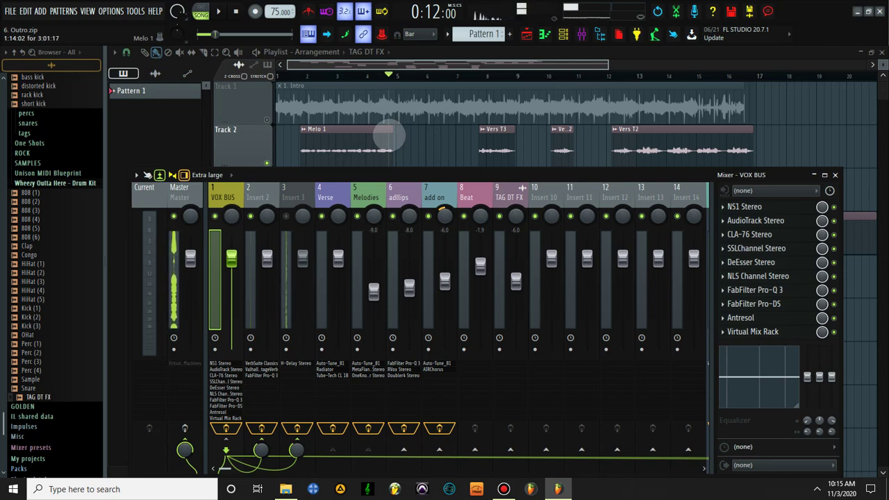
# Step: Open VerbSuite Classics on Insert 2 and examine its reverb settings and the FG-250 device presets
pyautogui.click(261, 196)
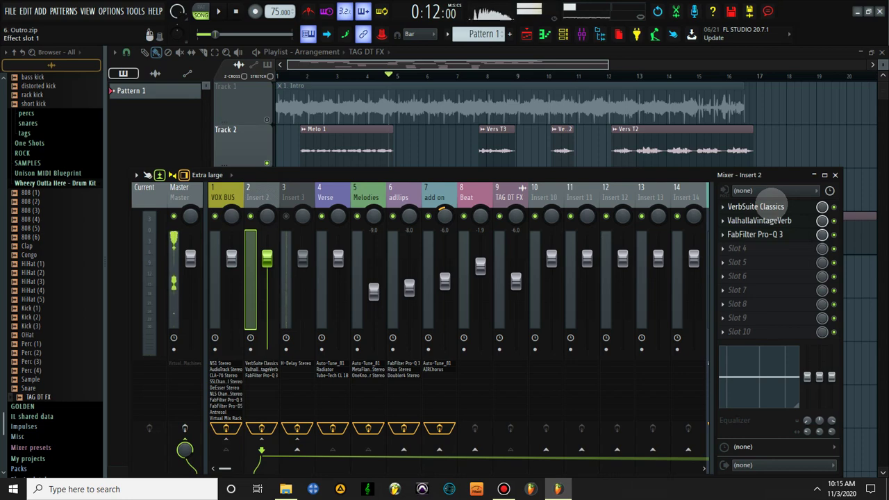
pyautogui.click(761, 205)
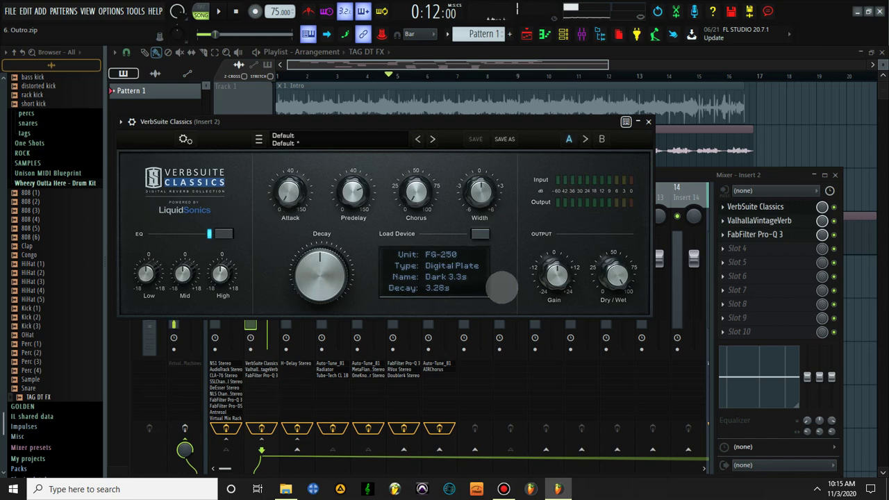
pyautogui.moveTo(325, 122); pyautogui.dragTo(394, 175)
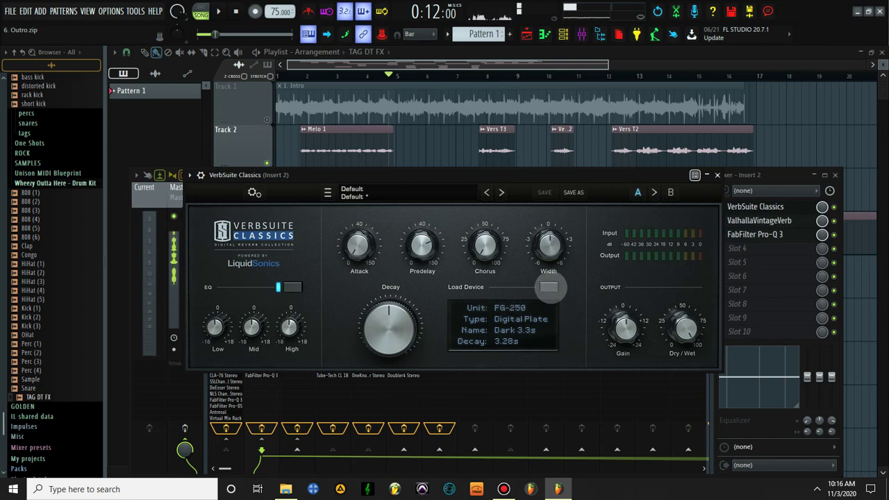
pyautogui.click(549, 287)
pyautogui.moveTo(589, 323)
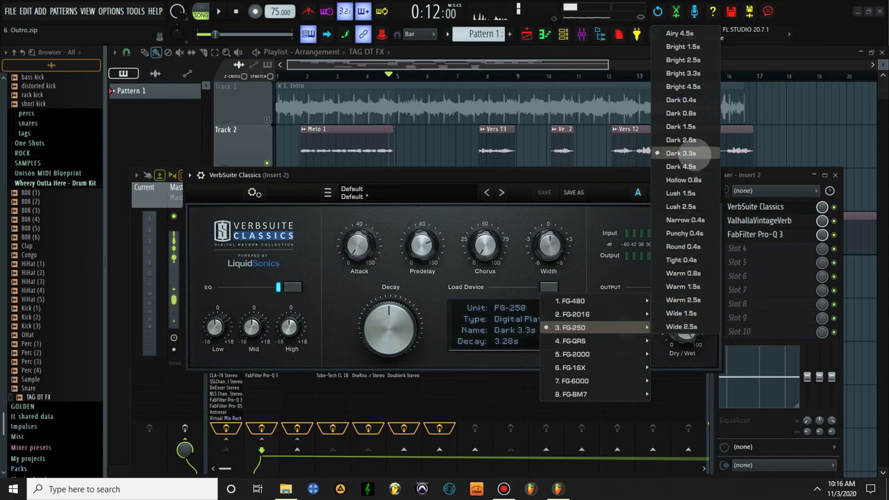
pyautogui.click(524, 168)
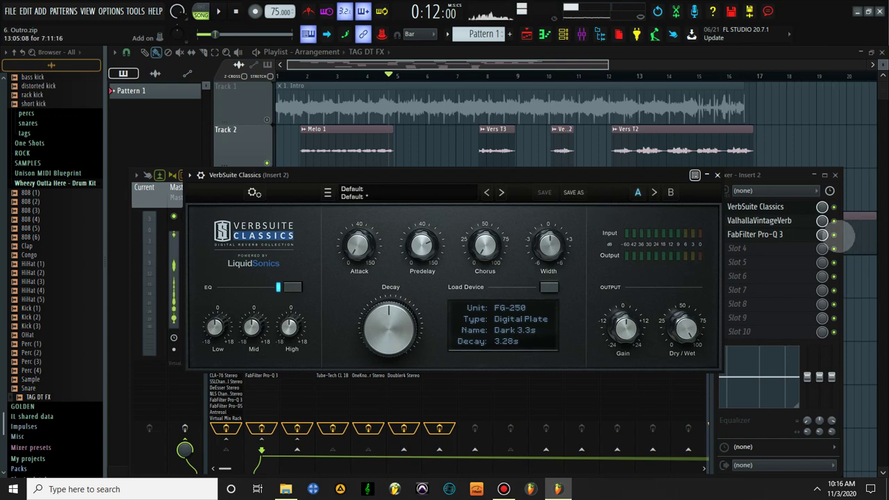
# Step: Disable ValhallaVintageVerb and FabFilter Pro-Q 3 on Insert 2, examine VerbSuite Classics' controls, and close it
pyautogui.click(834, 234)
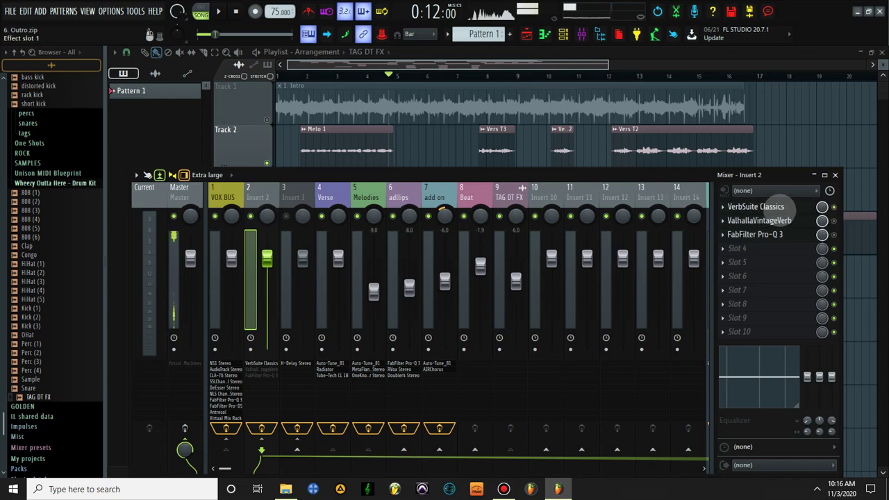
pyautogui.click(785, 207)
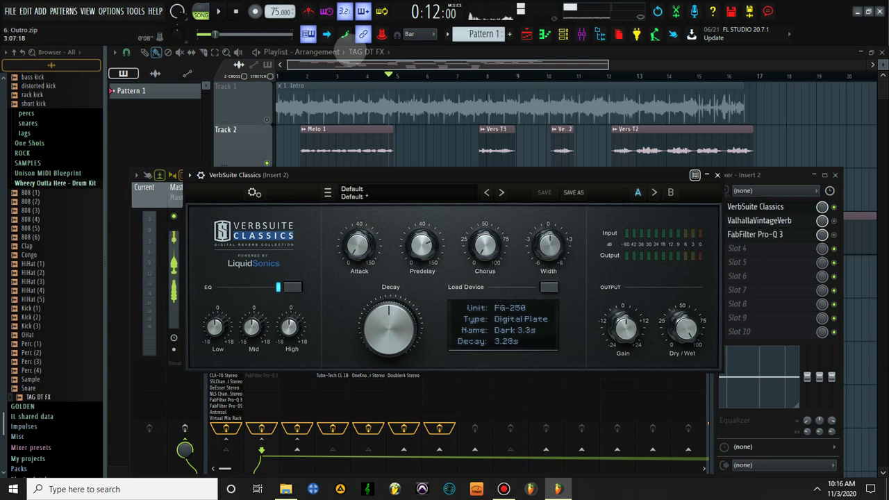
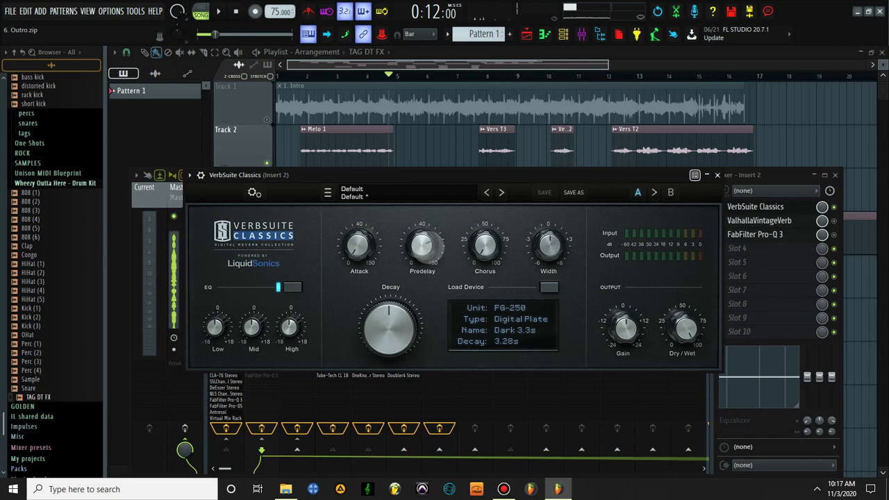
pyautogui.click(718, 175)
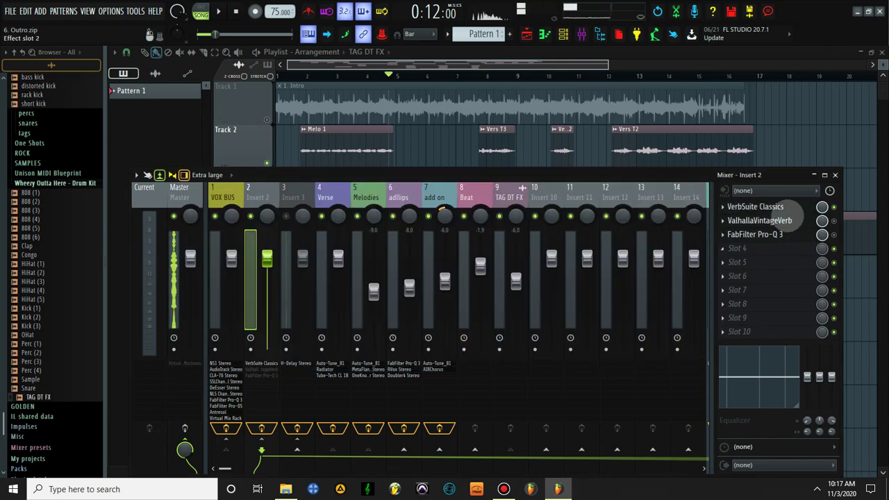
# Step: Examine ValhallaVintageVerb's settings on Insert 2 against VerbSuite Classics, audition the verse, and close the plugin
pyautogui.click(778, 221)
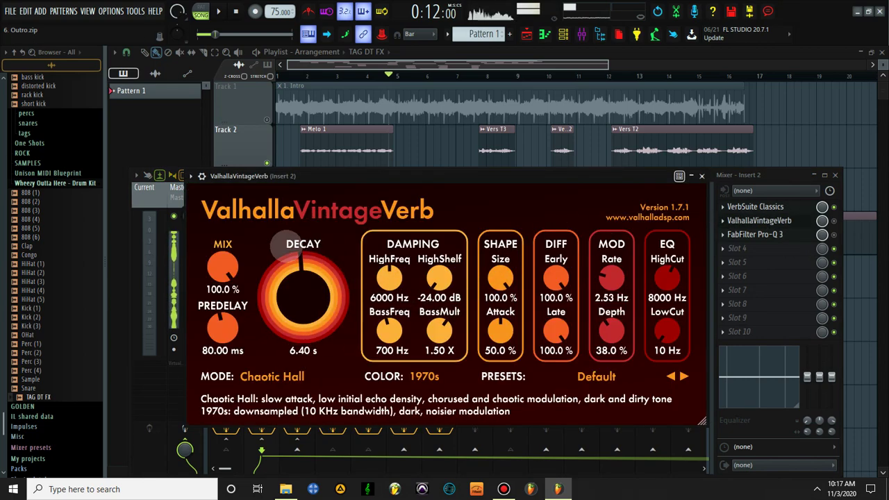
pyautogui.click(753, 205)
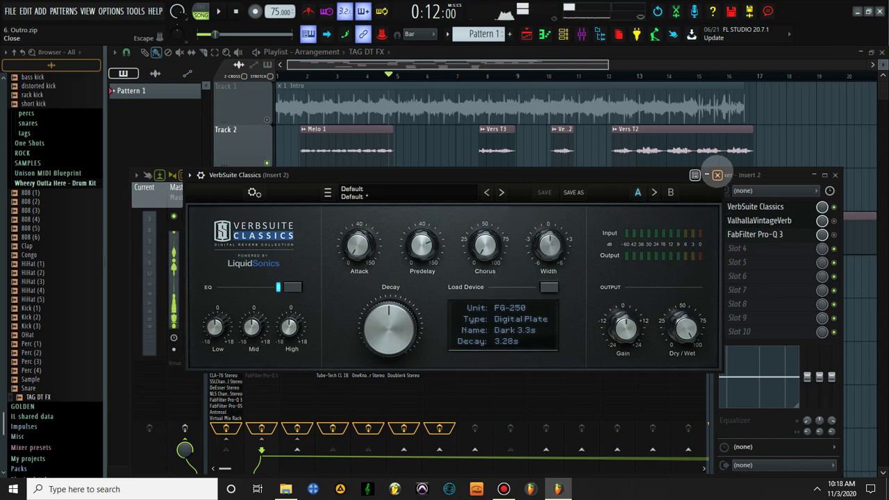
pyautogui.click(717, 175)
pyautogui.click(785, 219)
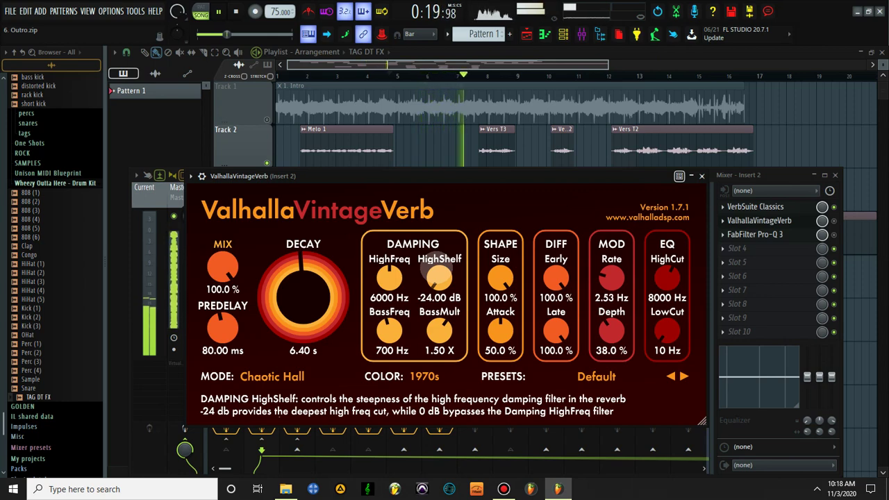
pyautogui.press('space')
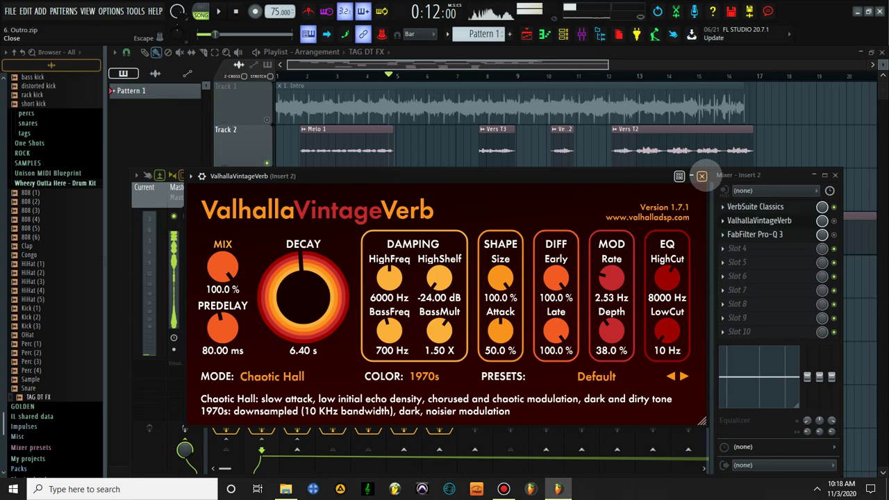
pyautogui.click(702, 175)
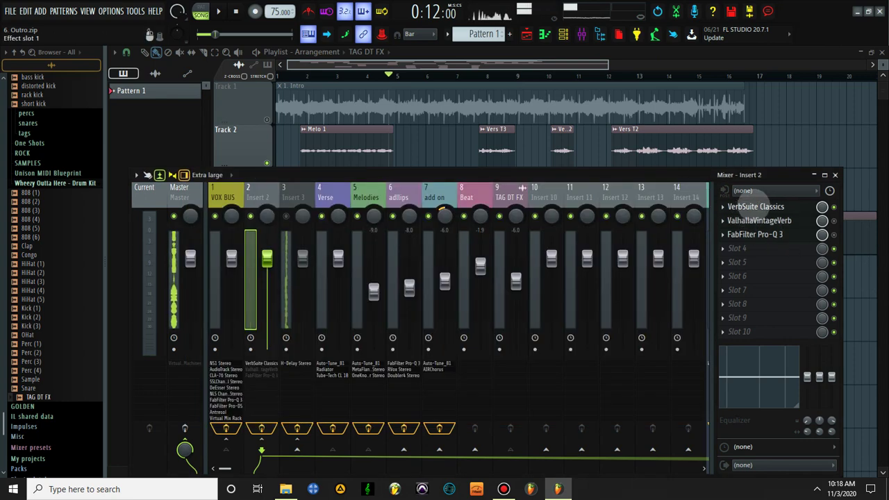
# Step: Enable ValhallaVintageVerb on Insert 2, review its Chaotic Hall settings, and audition the verse with both reverbs active
pyautogui.click(774, 220)
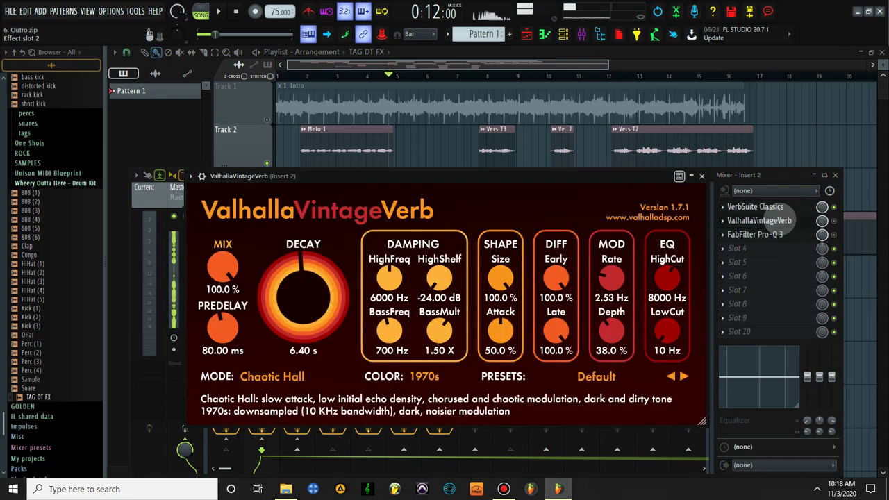
pyautogui.click(774, 221)
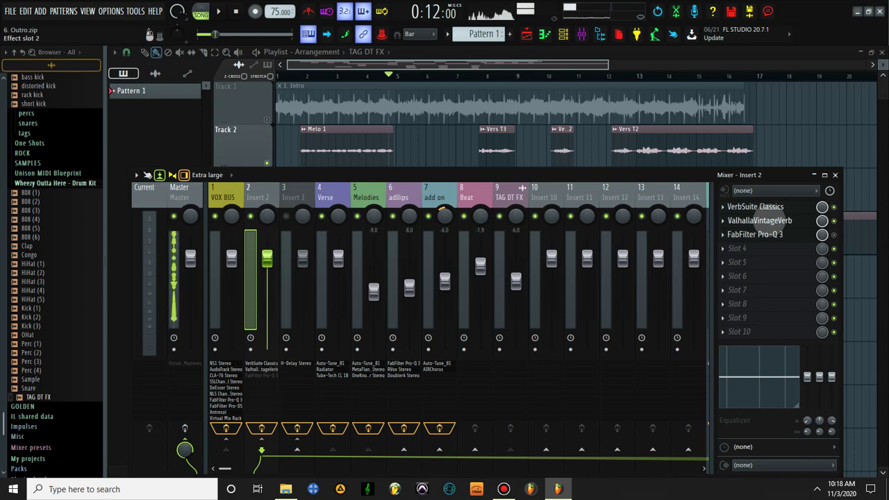
pyautogui.click(759, 220)
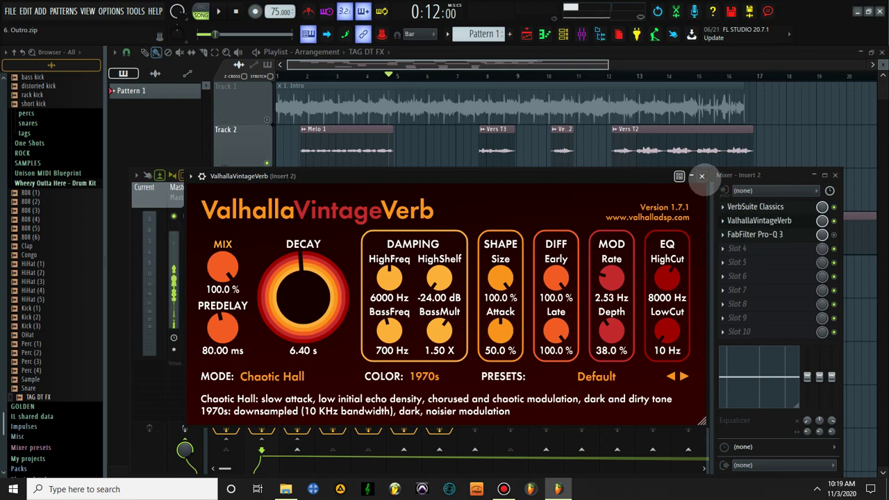
pyautogui.click(701, 176)
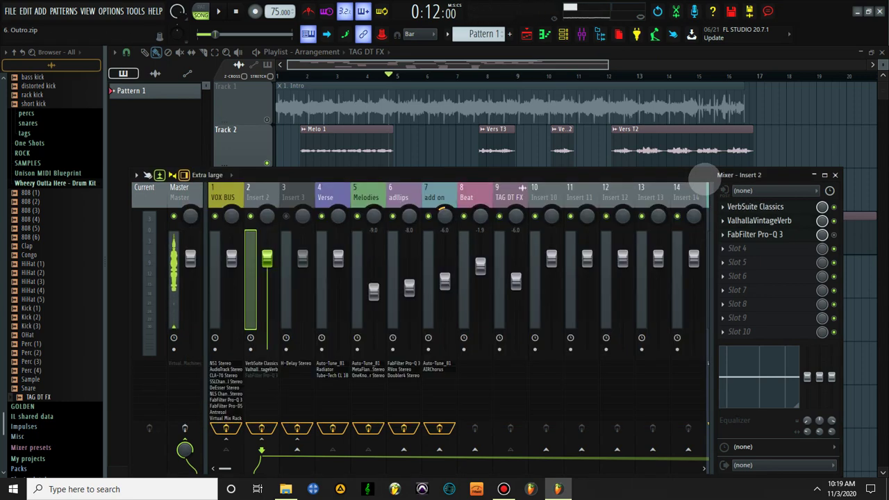
pyautogui.press('space')
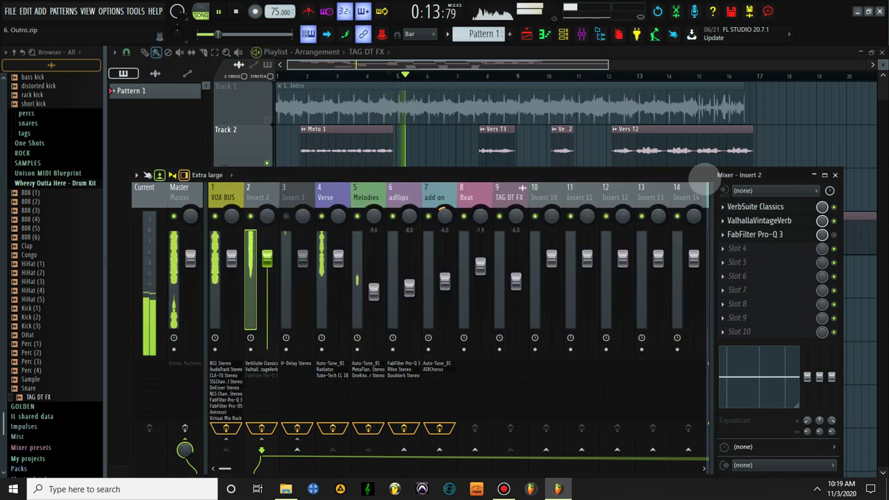
pyautogui.press('space')
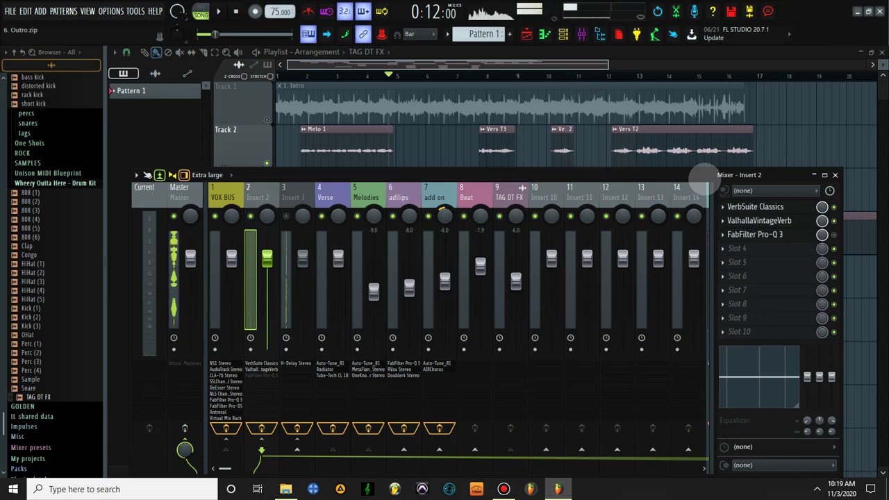
pyautogui.press('space')
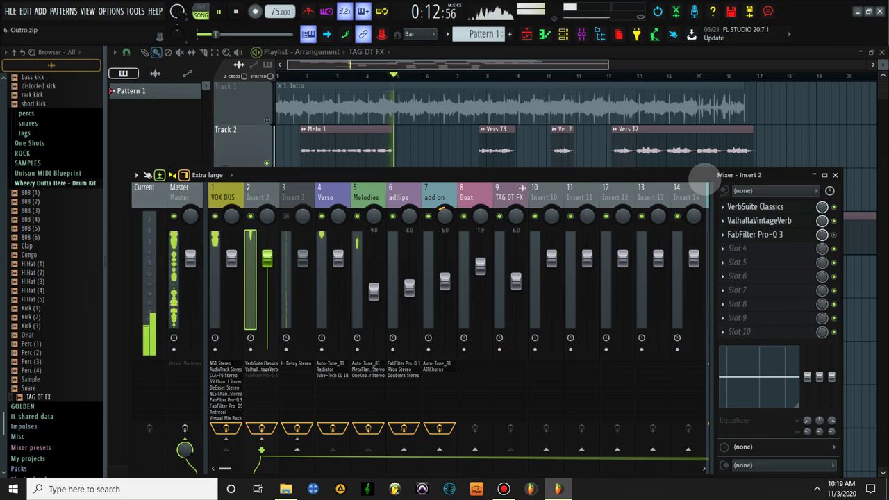
pyautogui.press('space')
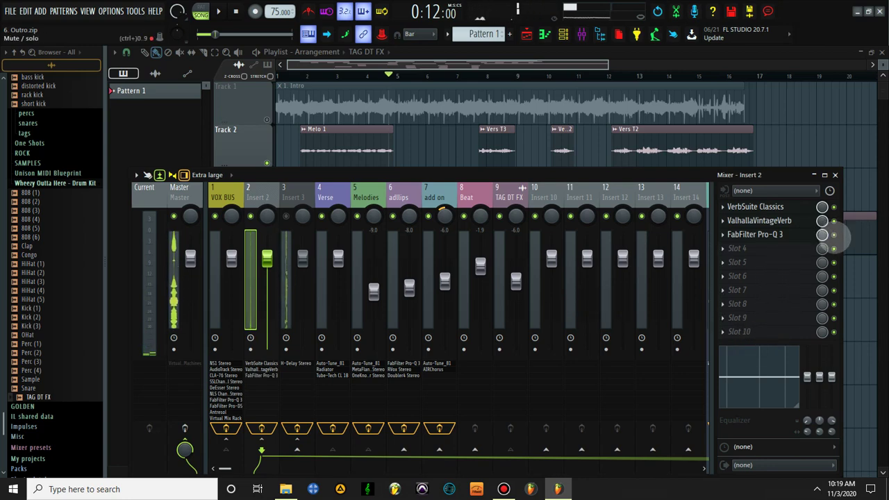
# Step: Enable FabFilter Pro-Q 3 on Insert 2, audition the verse while examining its low and high cuts, and close the plugin
pyautogui.click(792, 235)
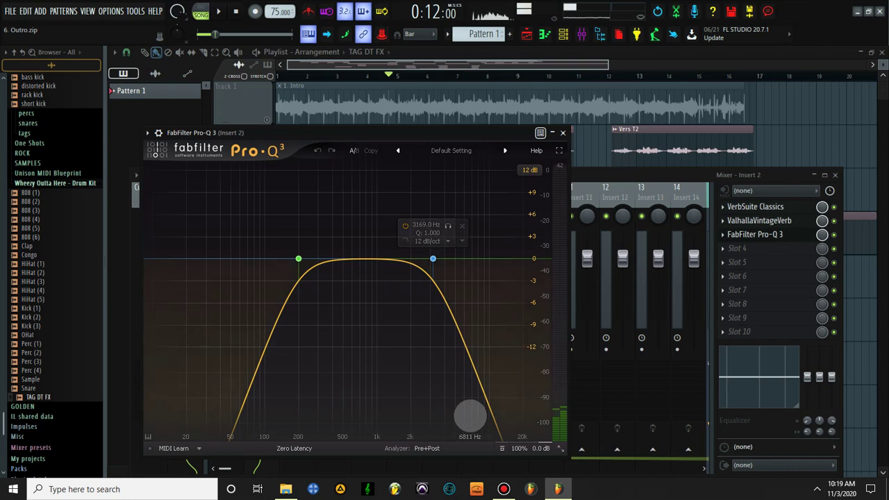
pyautogui.press('space')
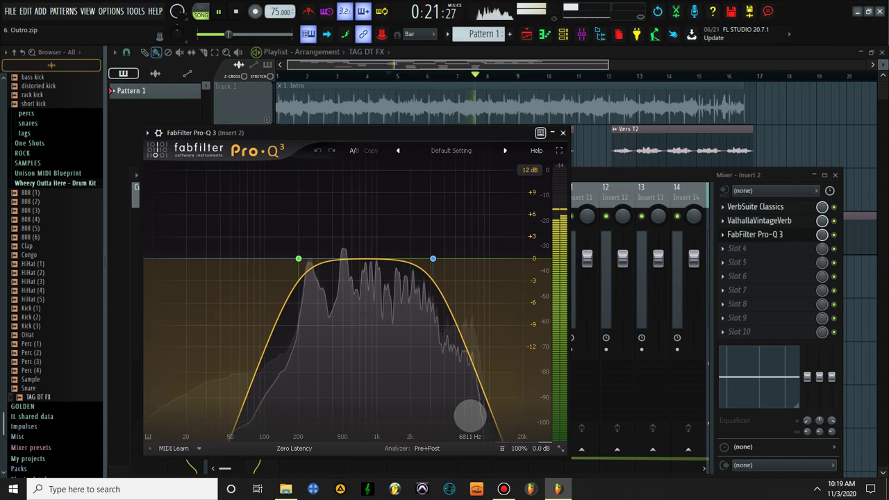
pyautogui.press('space')
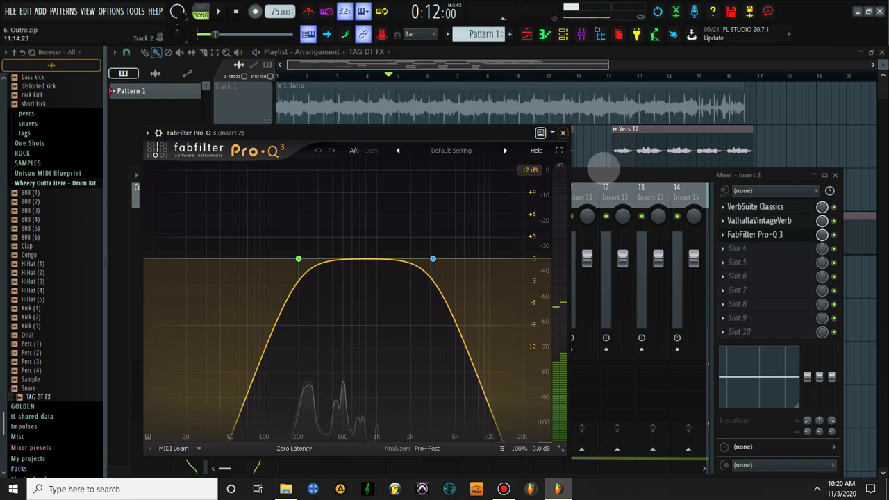
pyautogui.click(834, 235)
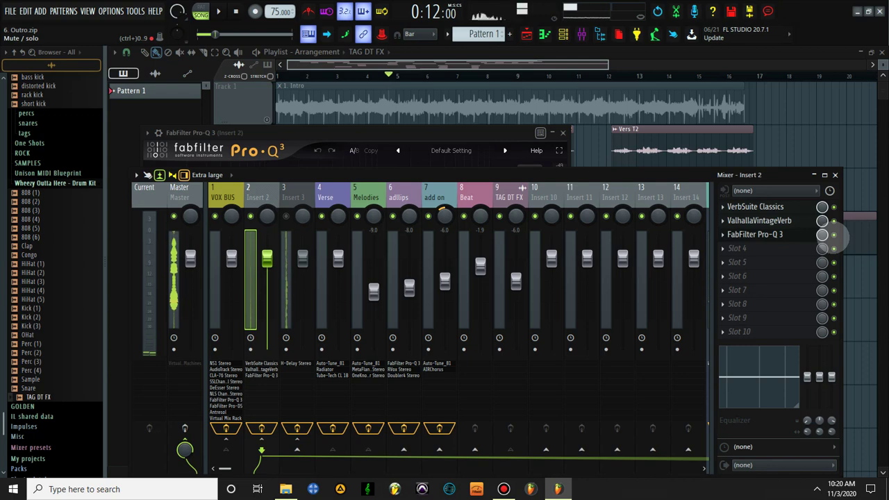
pyautogui.press('space')
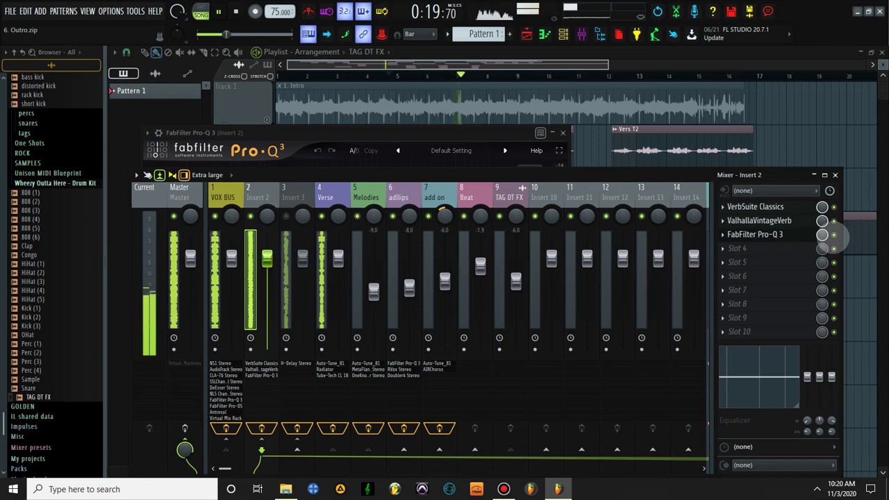
pyautogui.press('space')
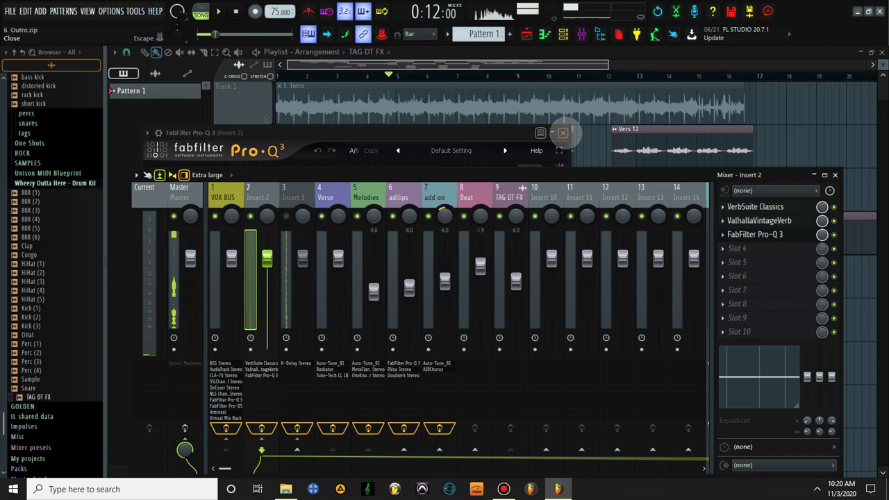
pyautogui.click(562, 132)
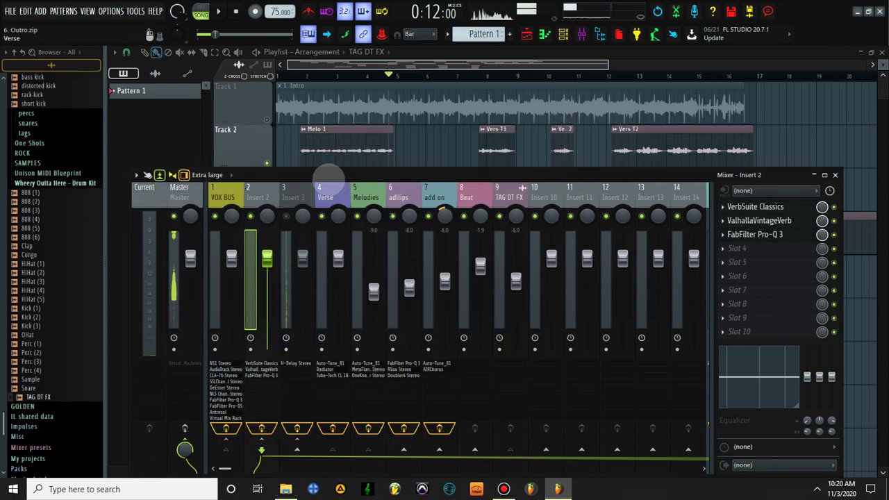
# Step: Unmute Insert 3 and set its H-Delay filters to HiPass 140 and LoPass about 1.79k
pyautogui.click(289, 196)
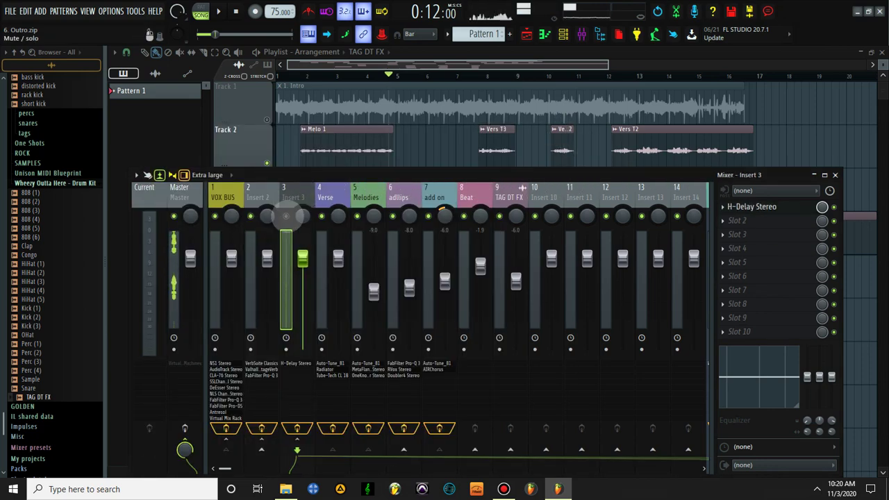
pyautogui.click(781, 208)
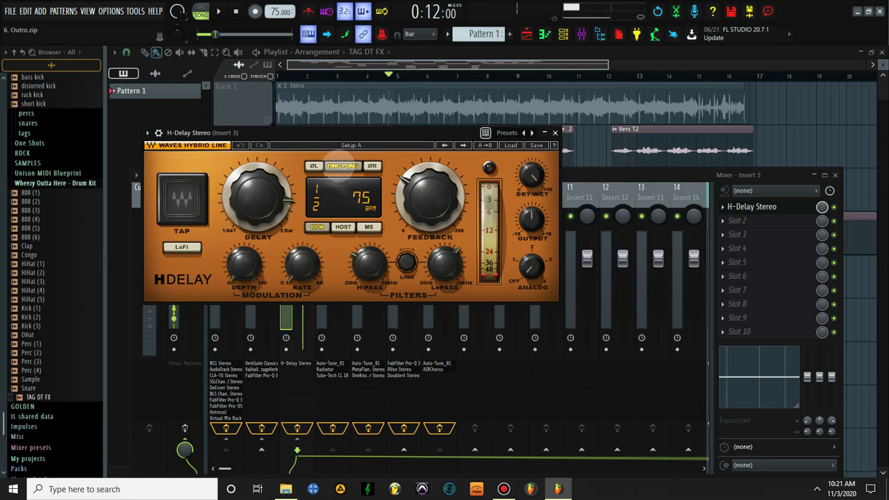
pyautogui.moveTo(370, 265); pyautogui.dragTo(369, 266)
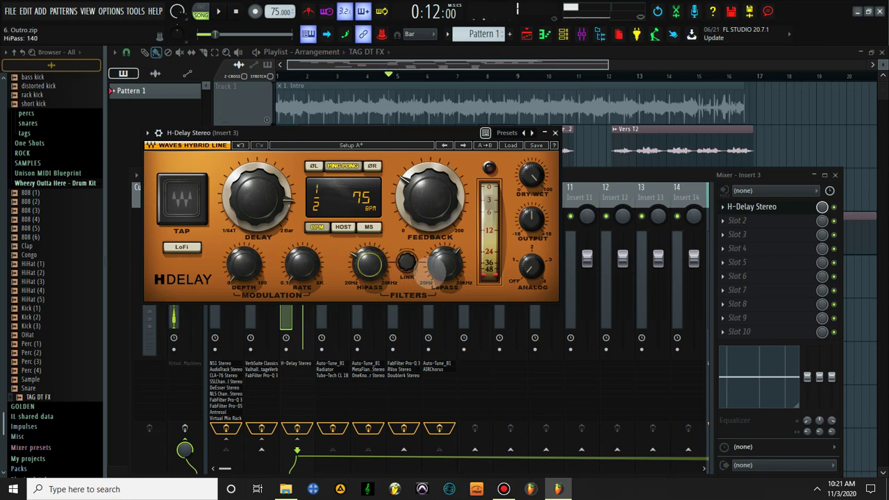
pyautogui.moveTo(445, 265); pyautogui.dragTo(445, 264)
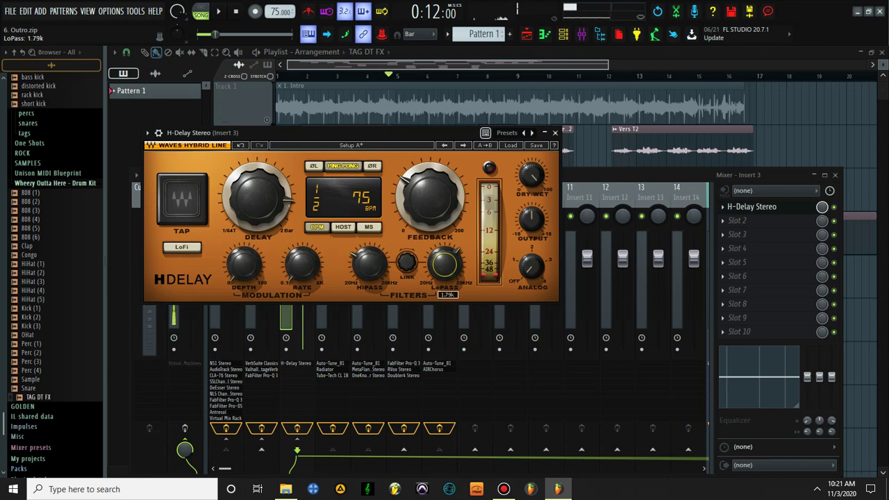
pyautogui.moveTo(444, 265); pyautogui.dragTo(445, 264)
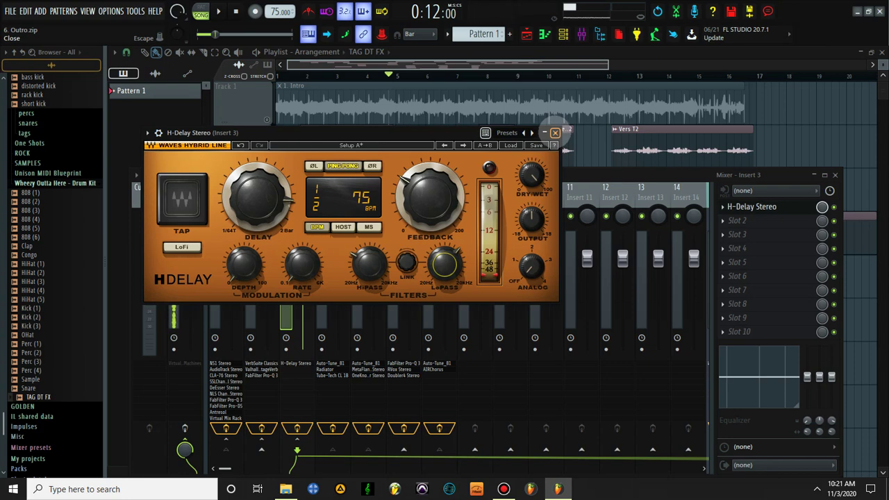
# Step: Close H-Delay and audition the vocals with the Insert 3 delay send active
pyautogui.click(555, 132)
pyautogui.press('space')
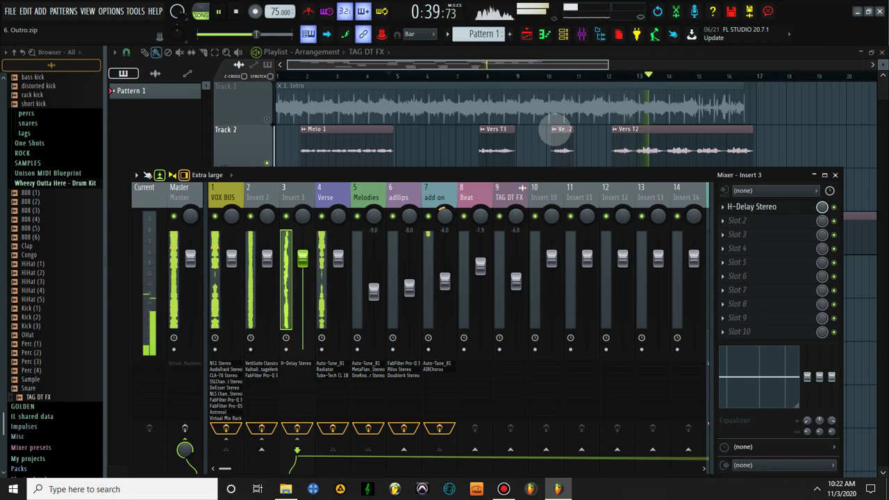
pyautogui.press('space')
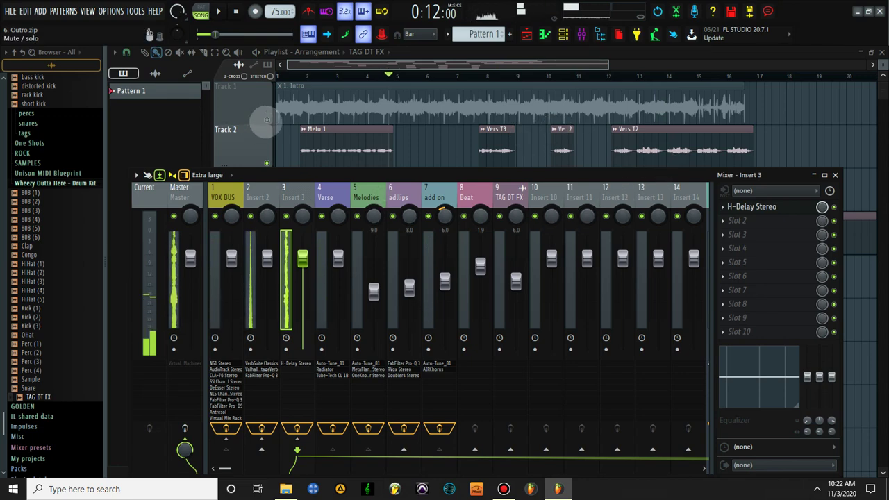
# Step: Unmute the beat on Track 1 and all remaining playlist tracks
pyautogui.click(266, 119)
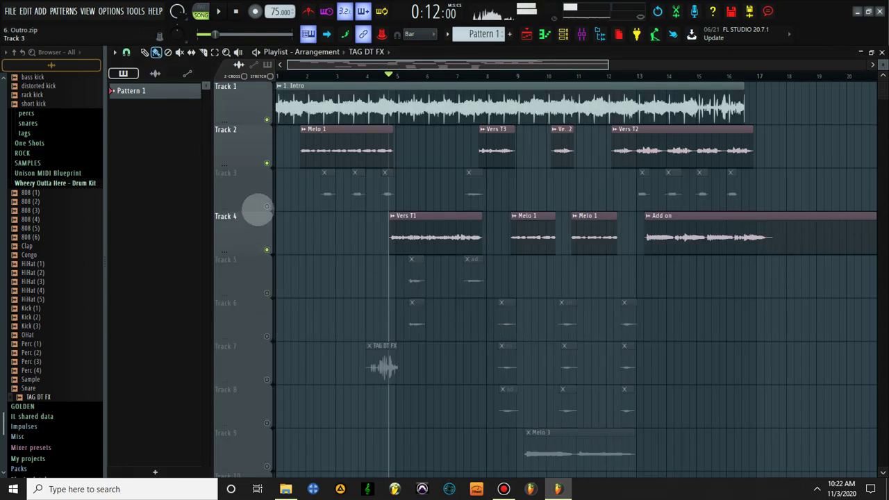
pyautogui.rightClick(267, 207)
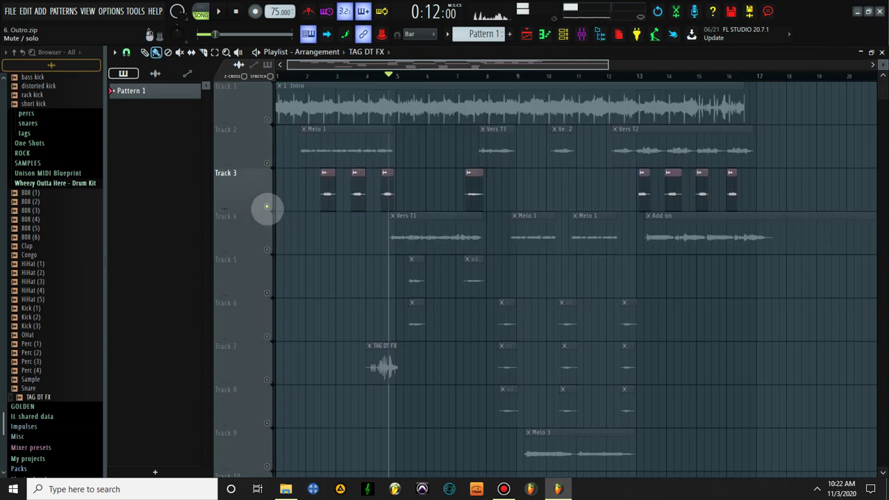
pyautogui.rightClick(267, 206)
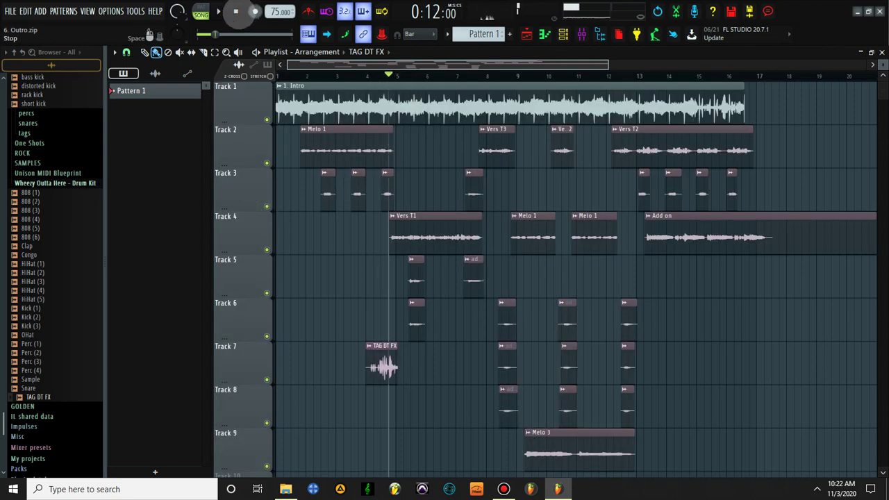
# Step: Return playback to the song's start and audition the full arrangement with every track active
pyautogui.click(236, 12)
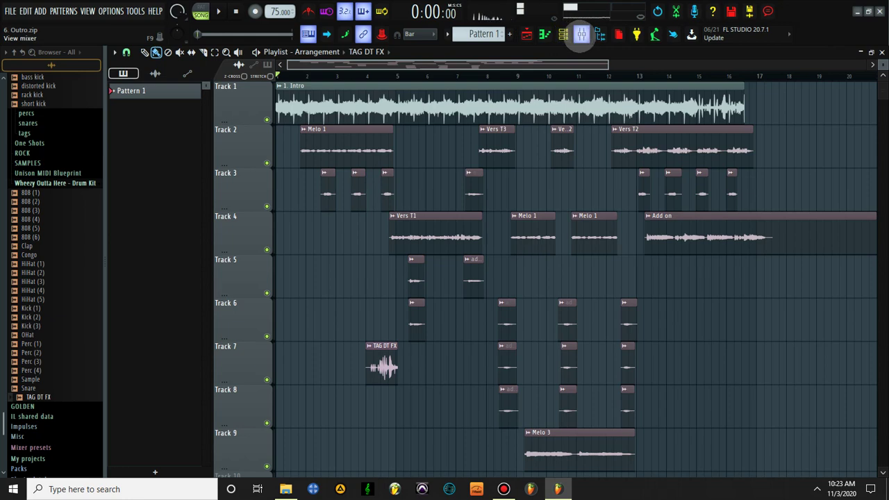
pyautogui.click(229, 15)
pyautogui.click(235, 12)
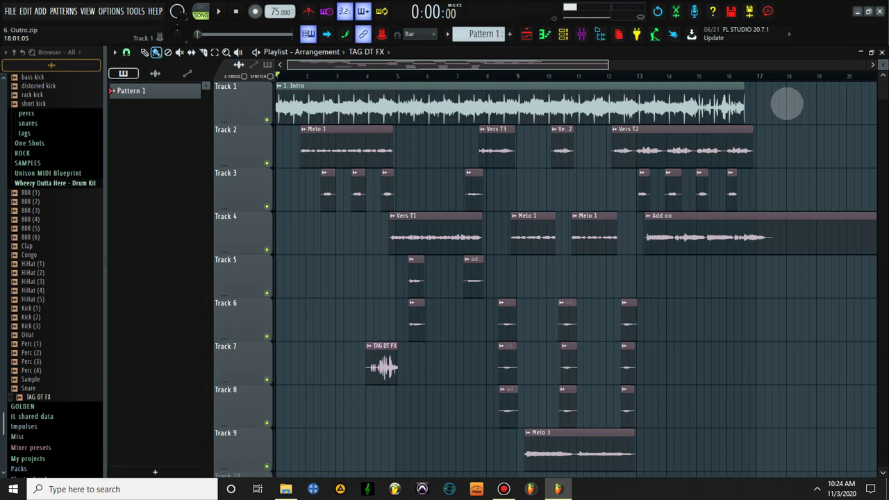
pyautogui.press('space')
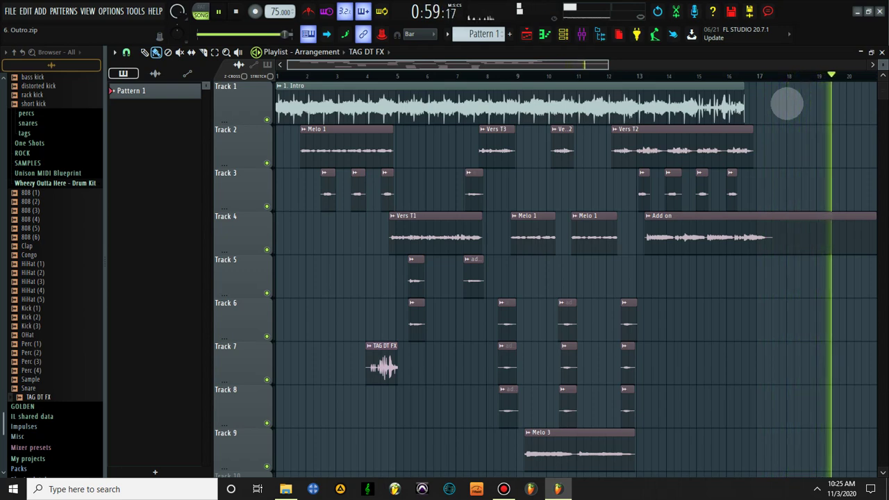
pyautogui.press('space')
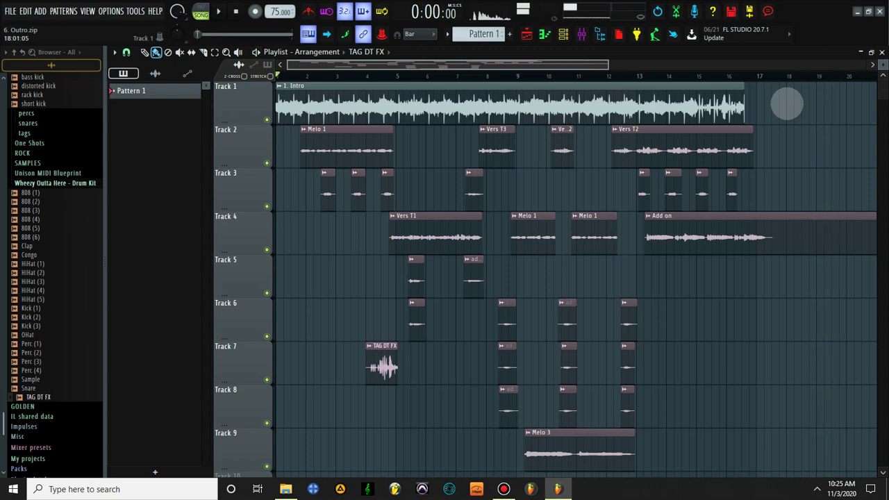